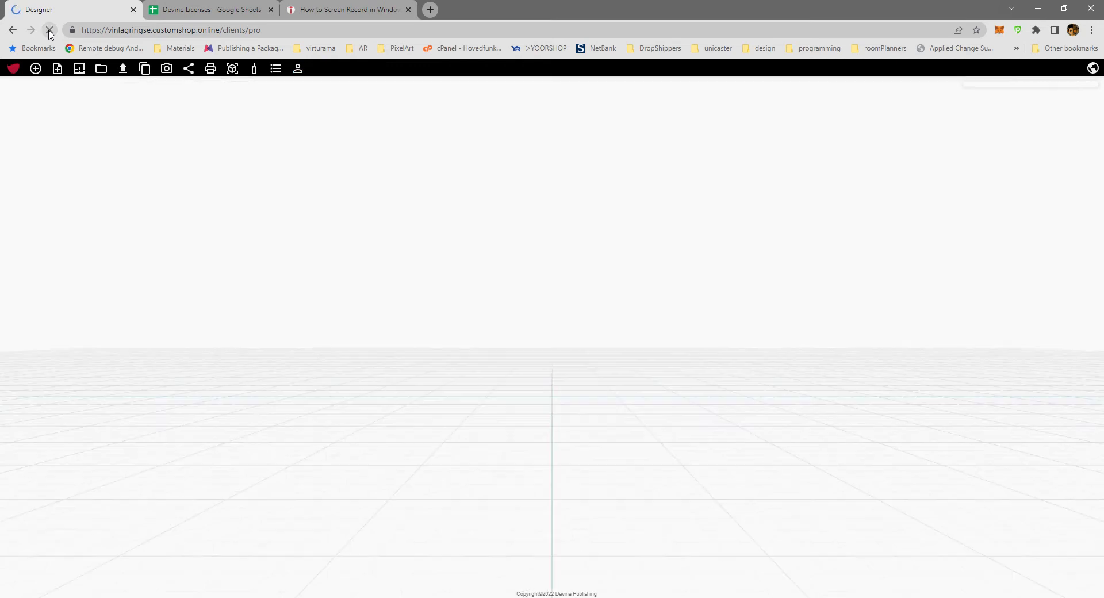
Log in to the account with the prefilled credentials and the option to stay logged in enabled.
{"action": "left_click", "coordinate": [298, 69]}
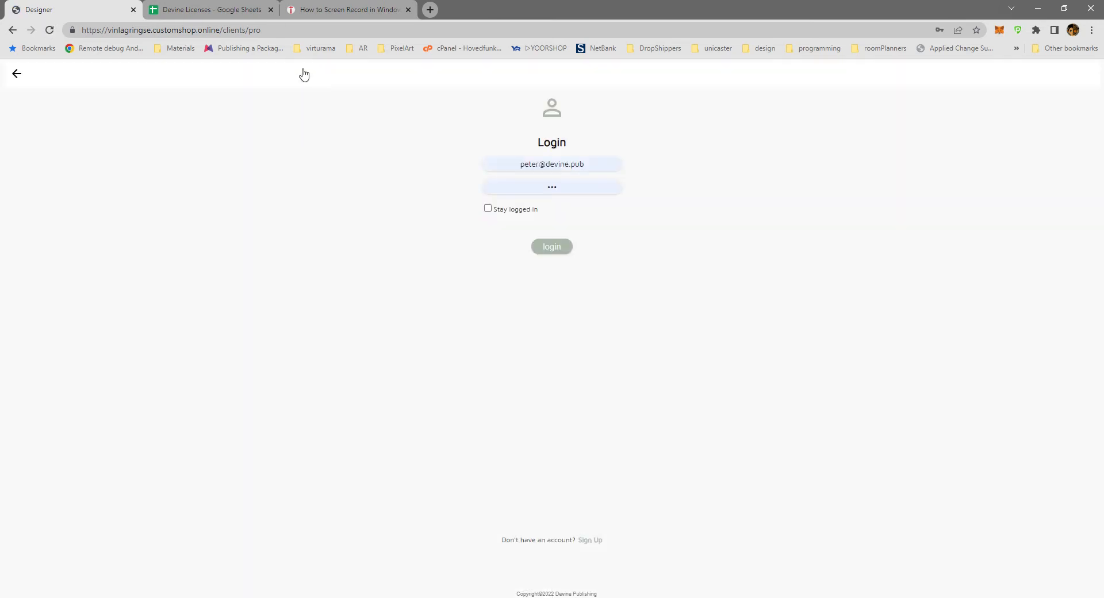
{"action": "left_click", "coordinate": [488, 208]}
{"action": "left_click", "coordinate": [16, 74]}
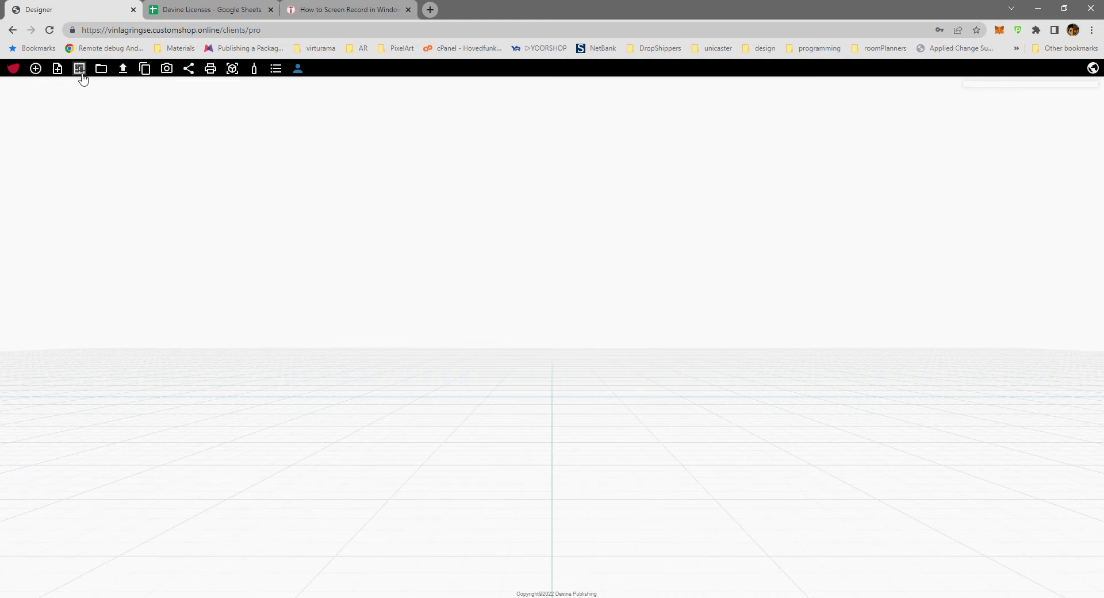
{"action": "left_click", "coordinate": [16, 72]}
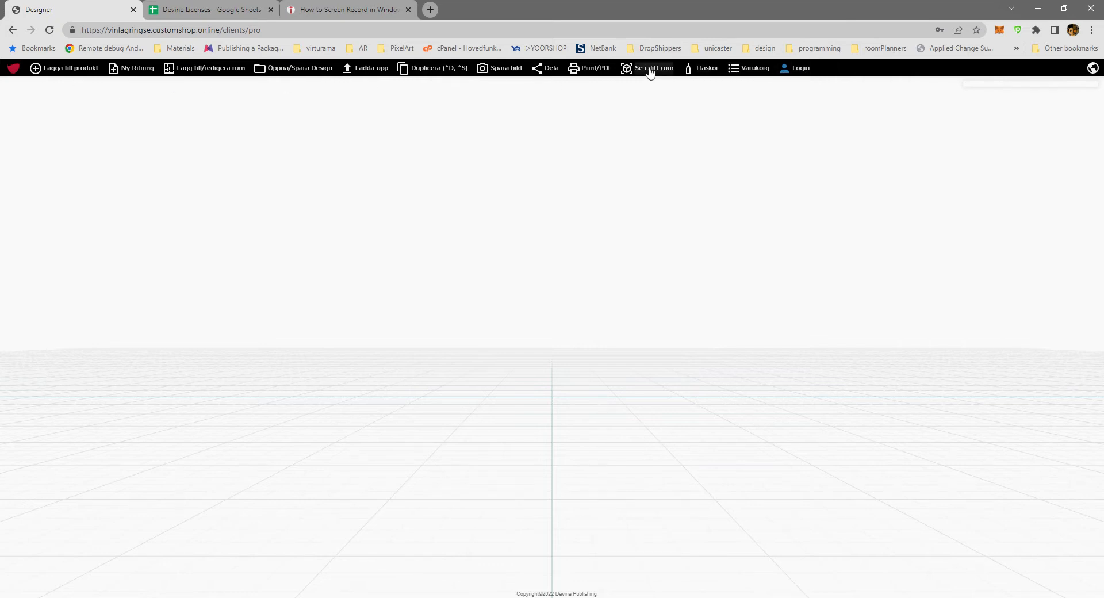
{"action": "left_click", "coordinate": [16, 71]}
Add a Box Room to the empty scene.
{"action": "left_click", "coordinate": [81, 74]}
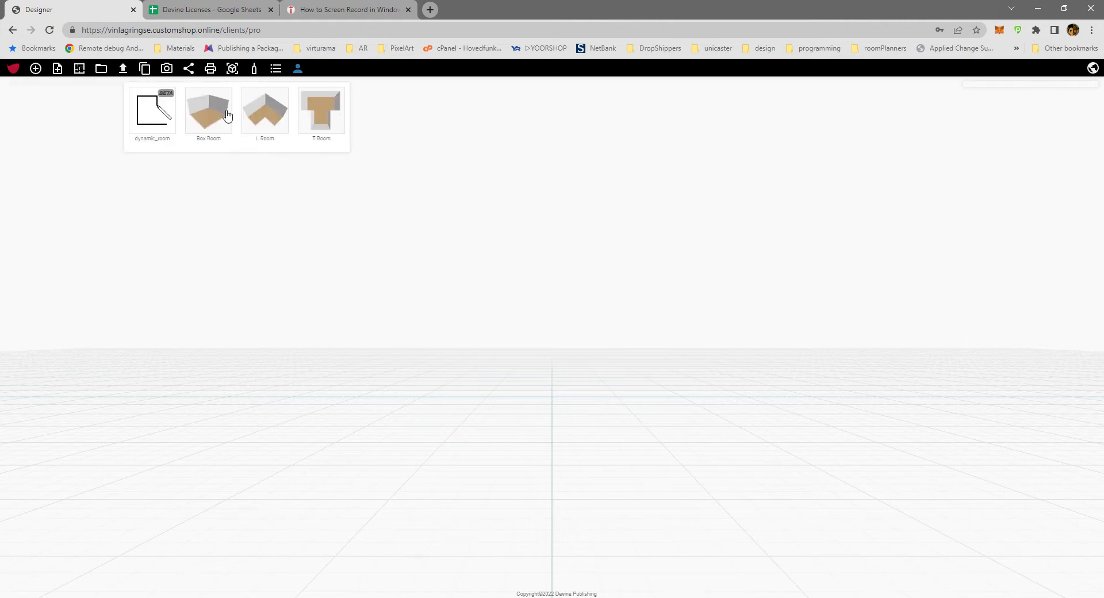
{"action": "left_click", "coordinate": [202, 111]}
{"action": "left_click_drag", "start_coordinate": [315, 340], "coordinate": [386, 485]}
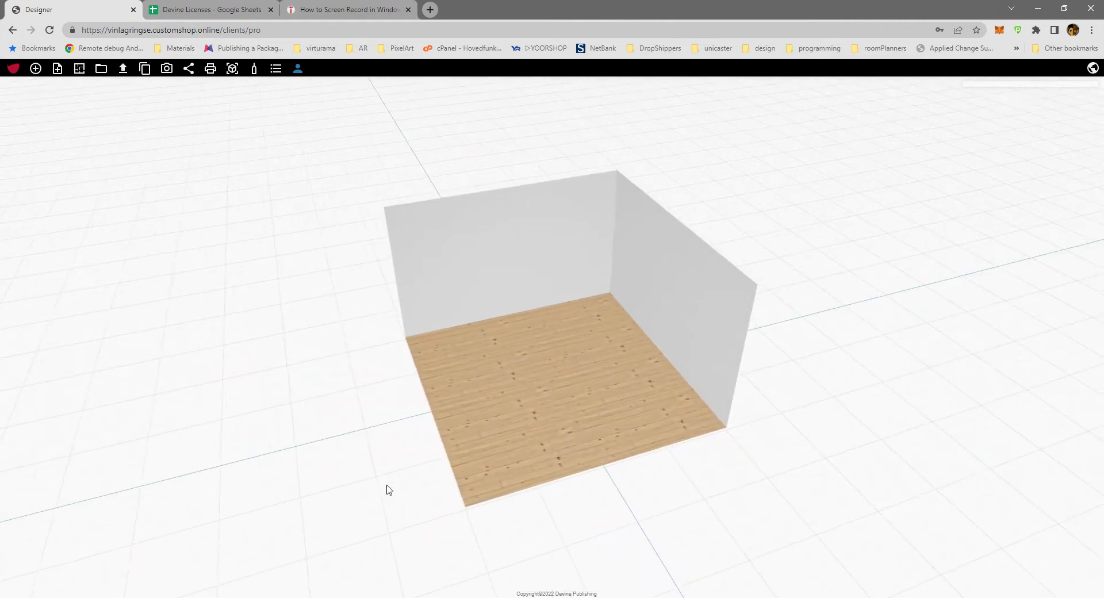
{"action": "scroll", "coordinate": [386, 486], "scroll_direction": "up", "scroll_amount": 4}
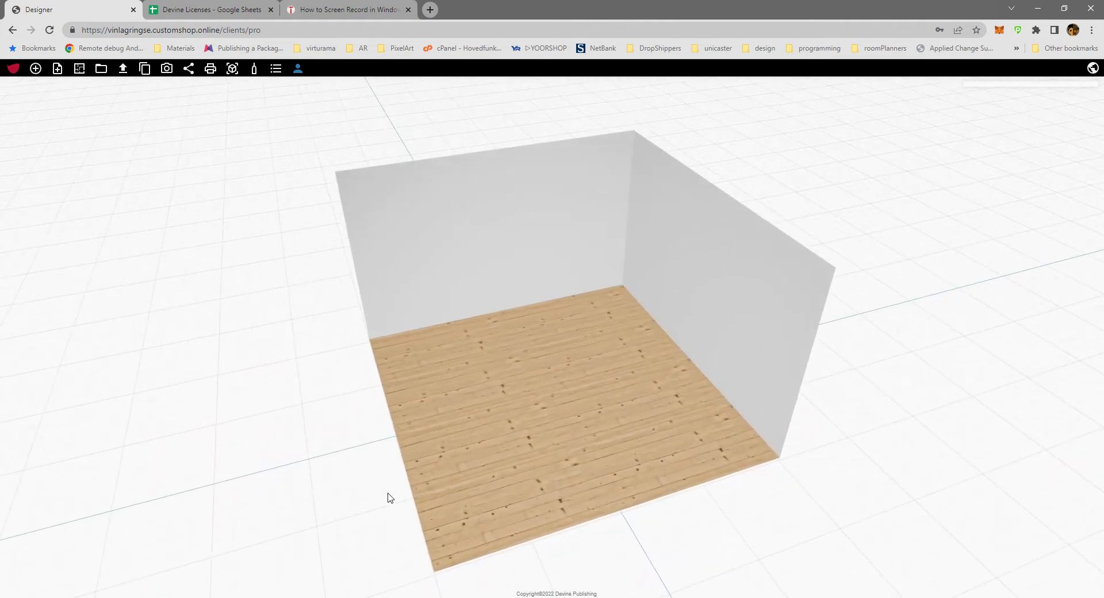
Place a Le Bloc BLCR52ST rack in the room's back-left corner and duplicate it once to its right along the back wall.
{"action": "left_click", "coordinate": [36, 69]}
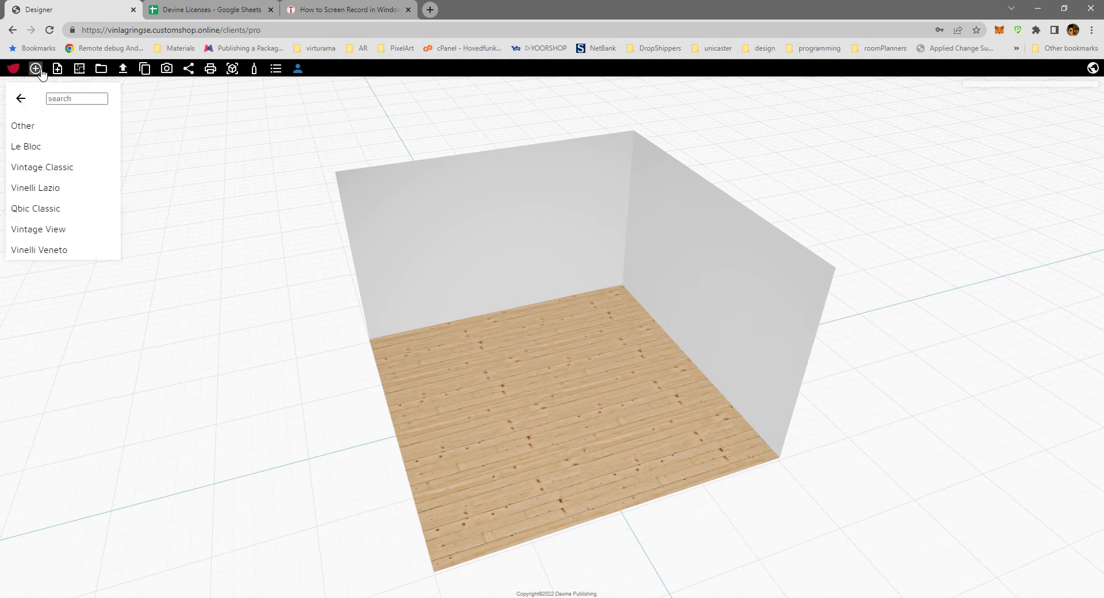
{"action": "left_click", "coordinate": [33, 151]}
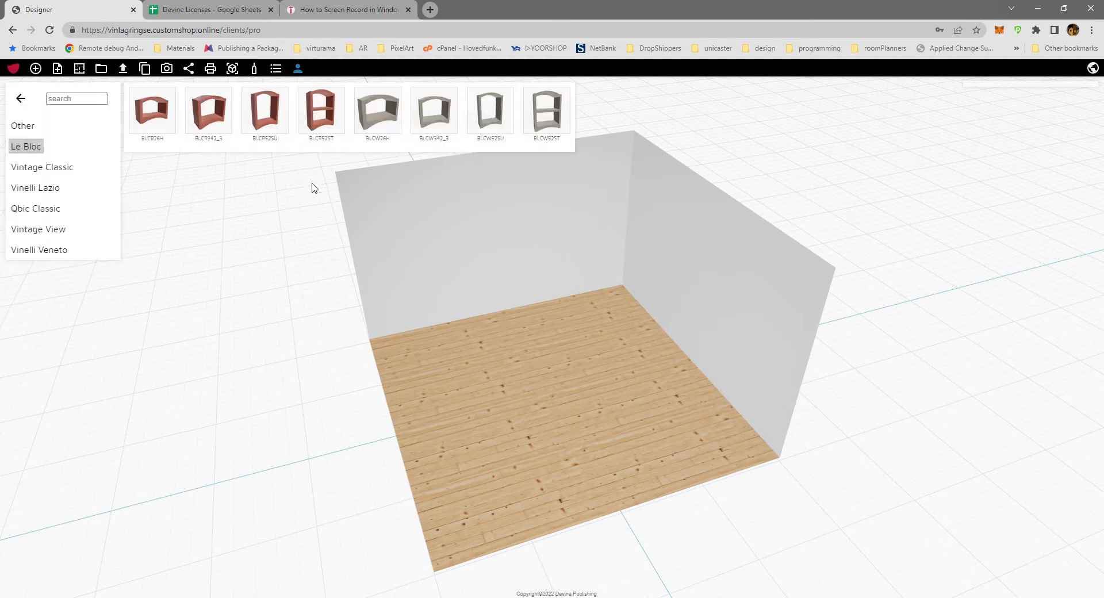
{"action": "left_click", "coordinate": [320, 120]}
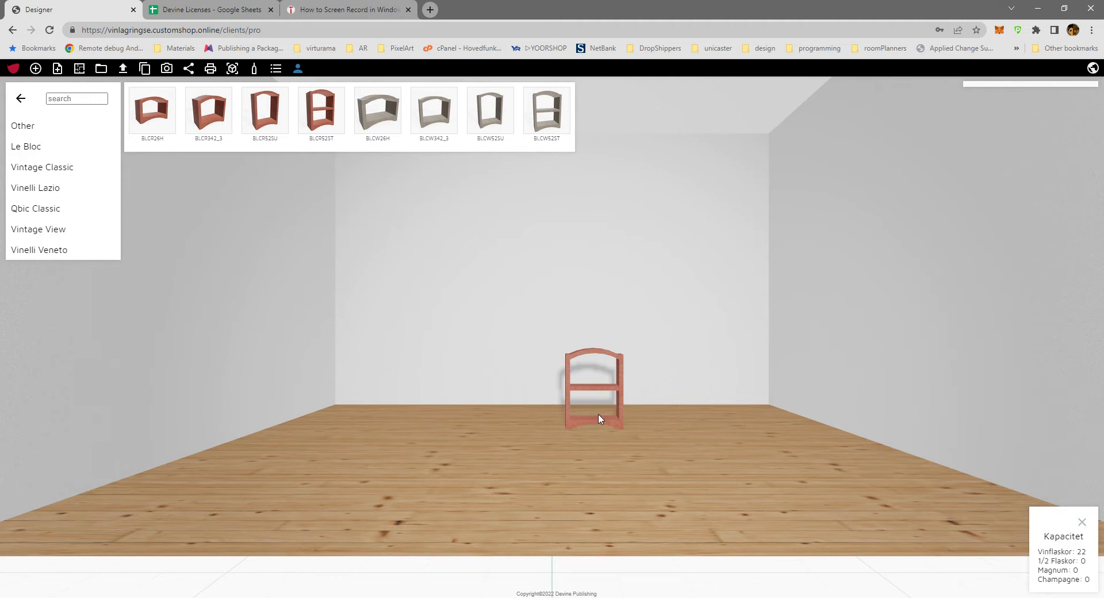
{"action": "left_click_drag", "start_coordinate": [598, 421], "coordinate": [361, 406]}
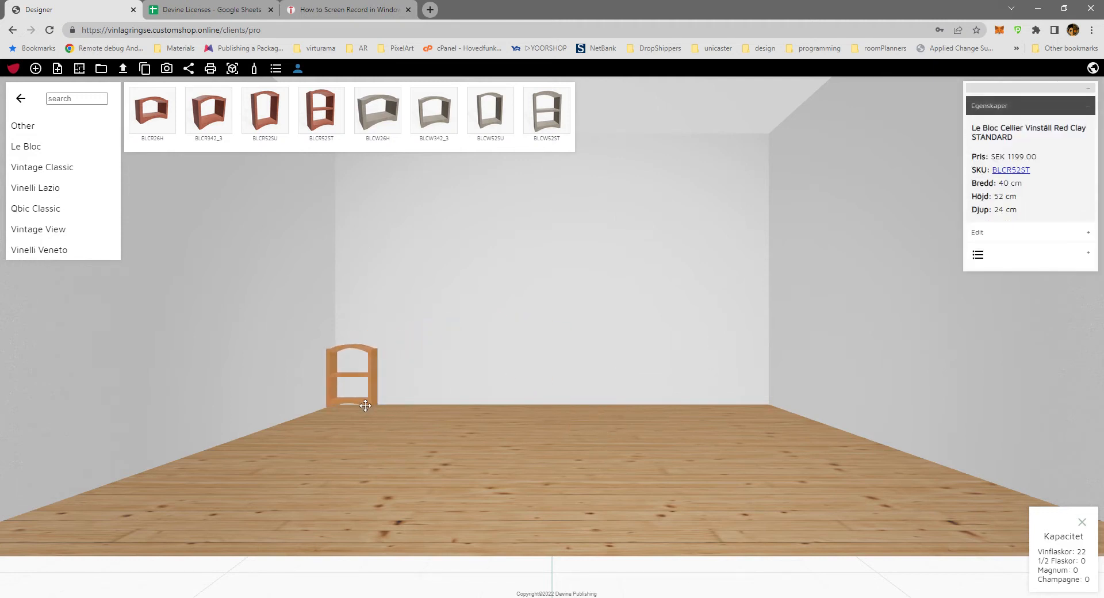
{"action": "left_click", "coordinate": [410, 463]}
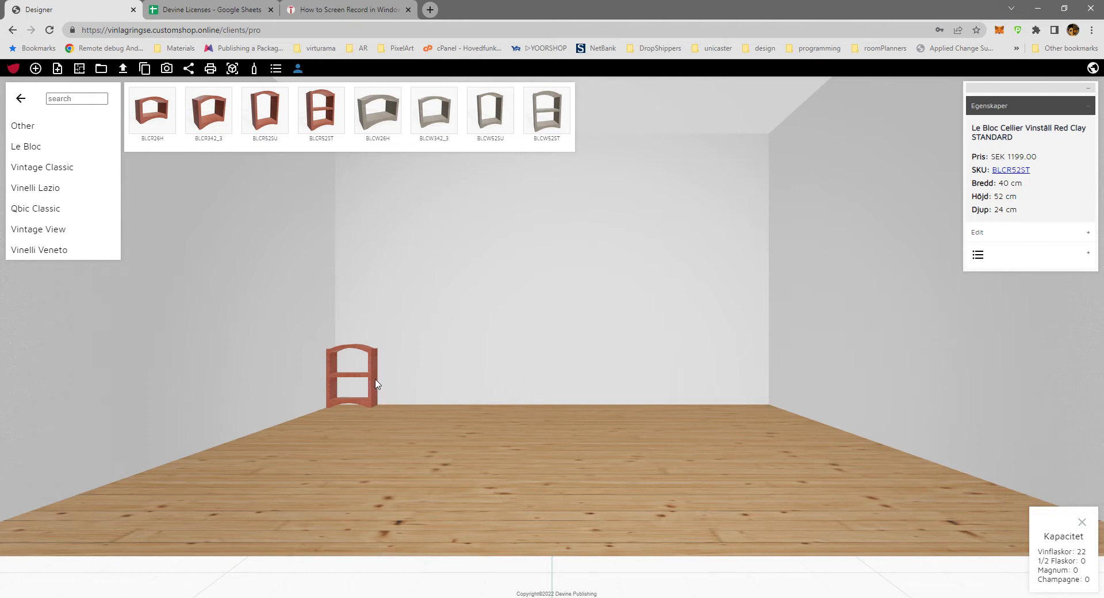
{"action": "left_click", "coordinate": [374, 384]}
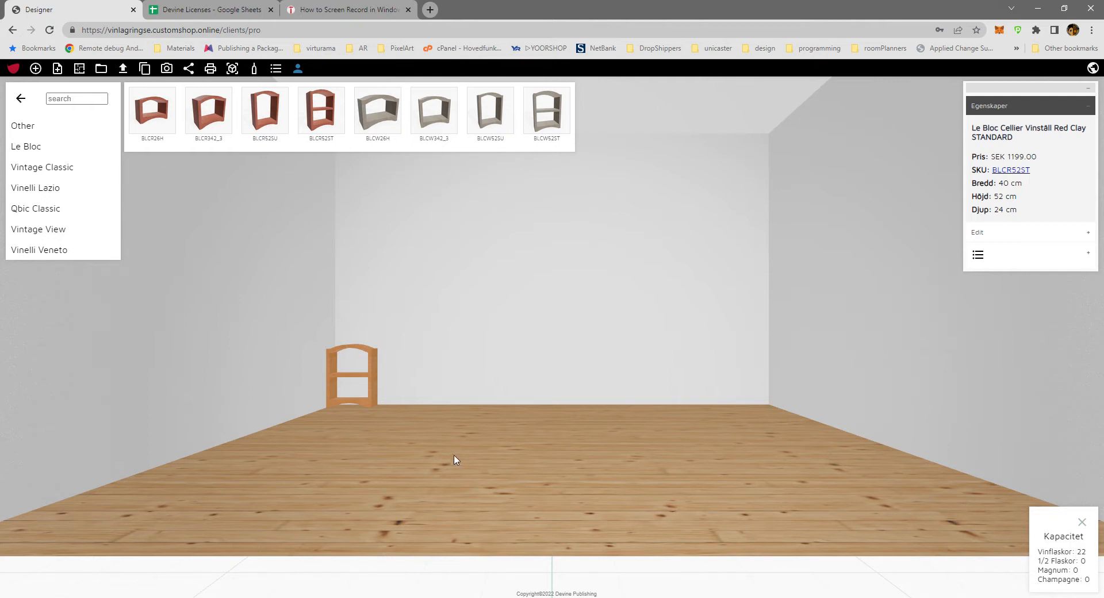
{"action": "key", "text": "ctrl+d"}
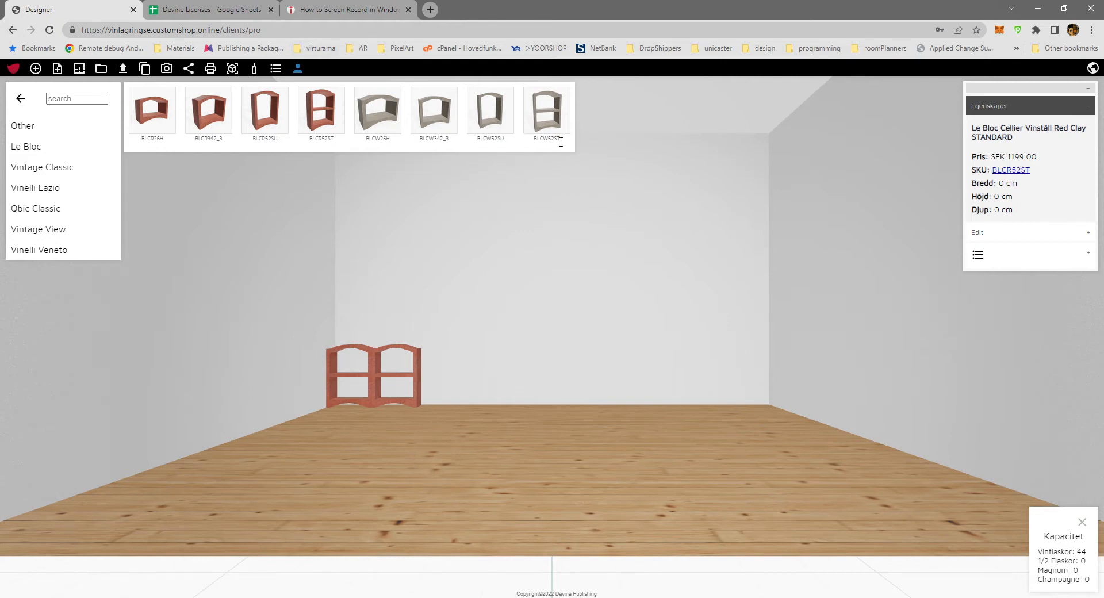
Stack a BLCW52SU, a BLCR342_3 and a BLCW342_3 rack, in that order, on top of the corner rack.
{"action": "left_click", "coordinate": [498, 121]}
{"action": "left_click_drag", "start_coordinate": [550, 424], "coordinate": [348, 347]}
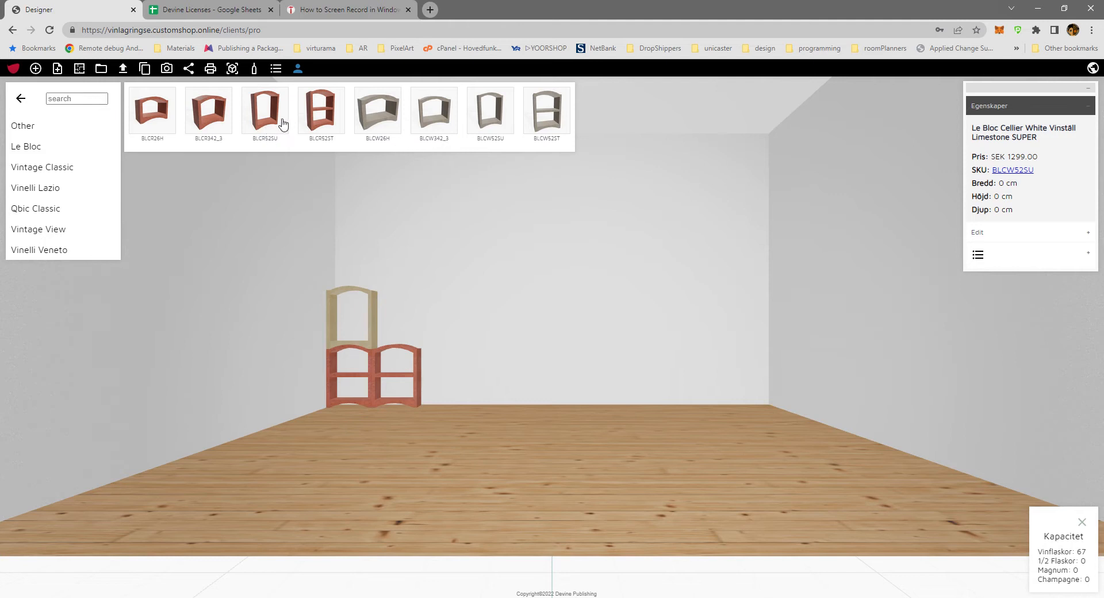
{"action": "left_click", "coordinate": [219, 125]}
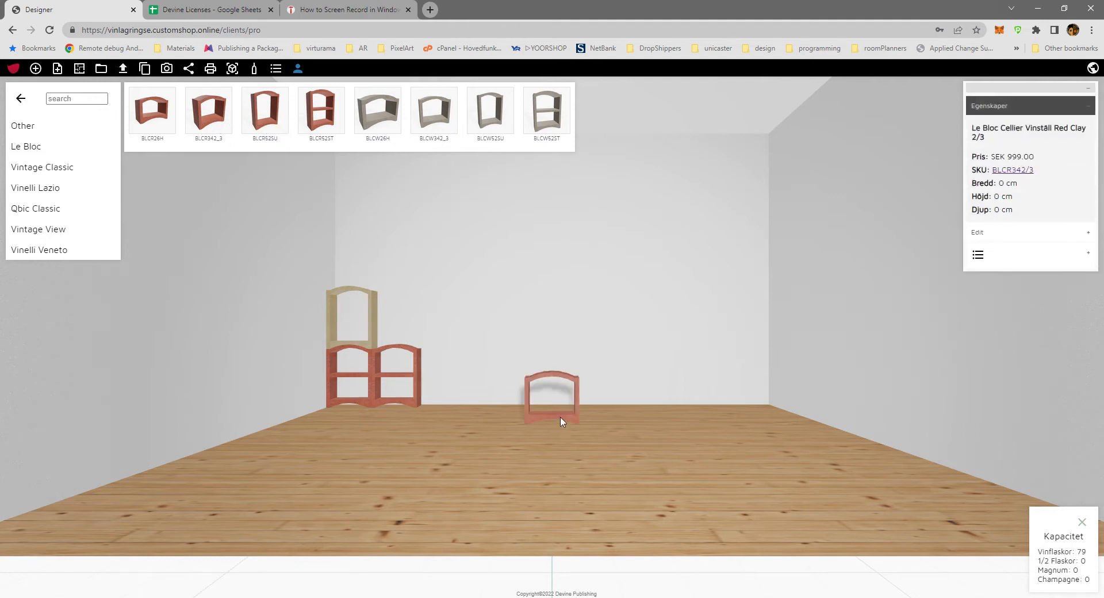
{"action": "left_click_drag", "start_coordinate": [565, 421], "coordinate": [365, 290]}
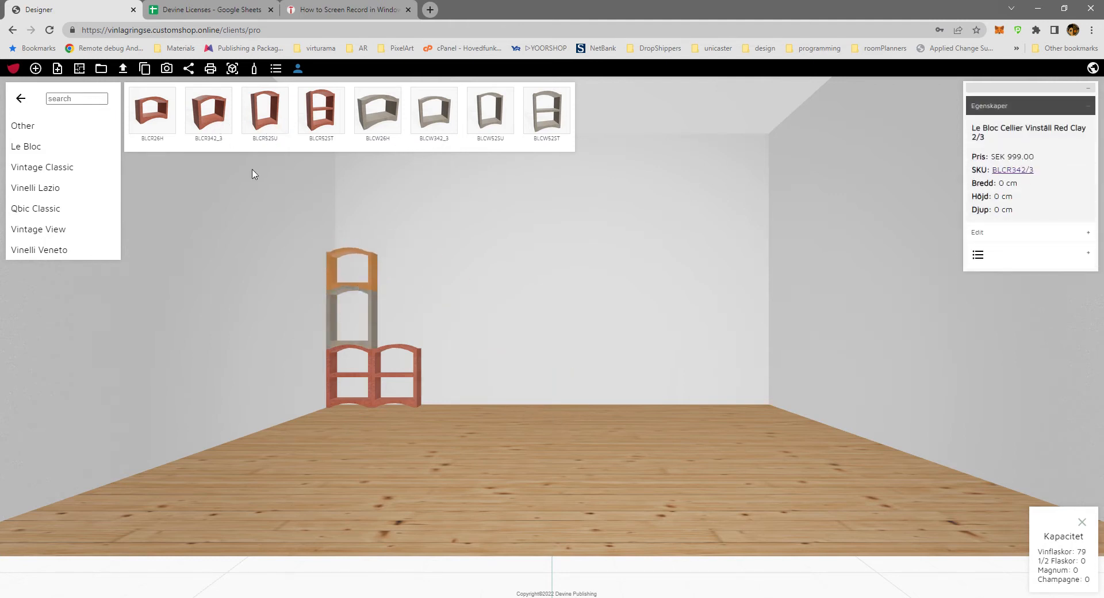
{"action": "left_click", "coordinate": [432, 112]}
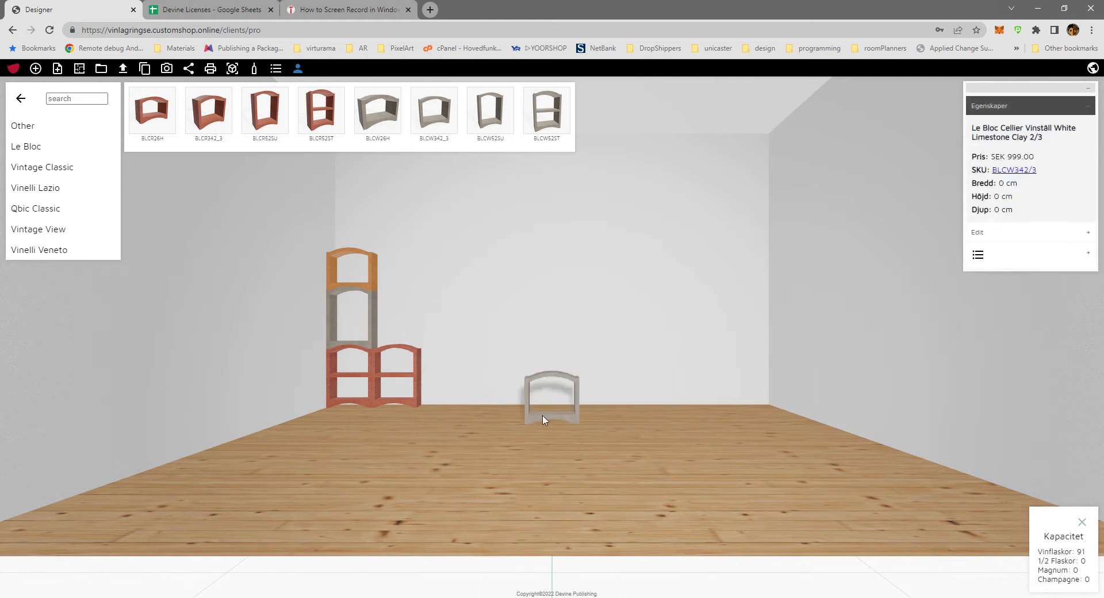
{"action": "left_click_drag", "start_coordinate": [547, 424], "coordinate": [366, 253]}
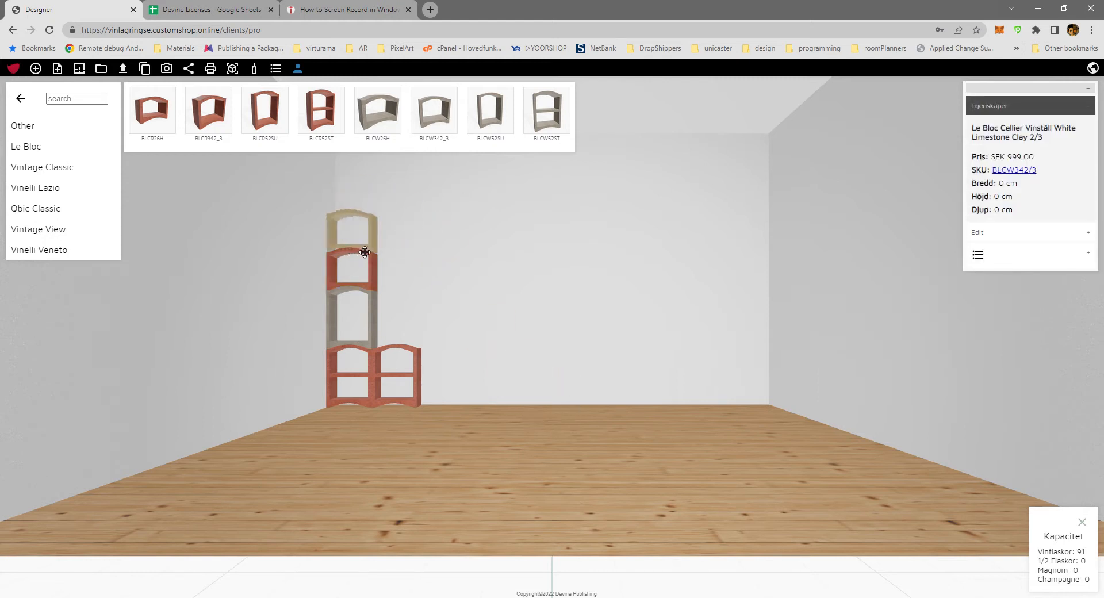
{"action": "left_click", "coordinate": [469, 436]}
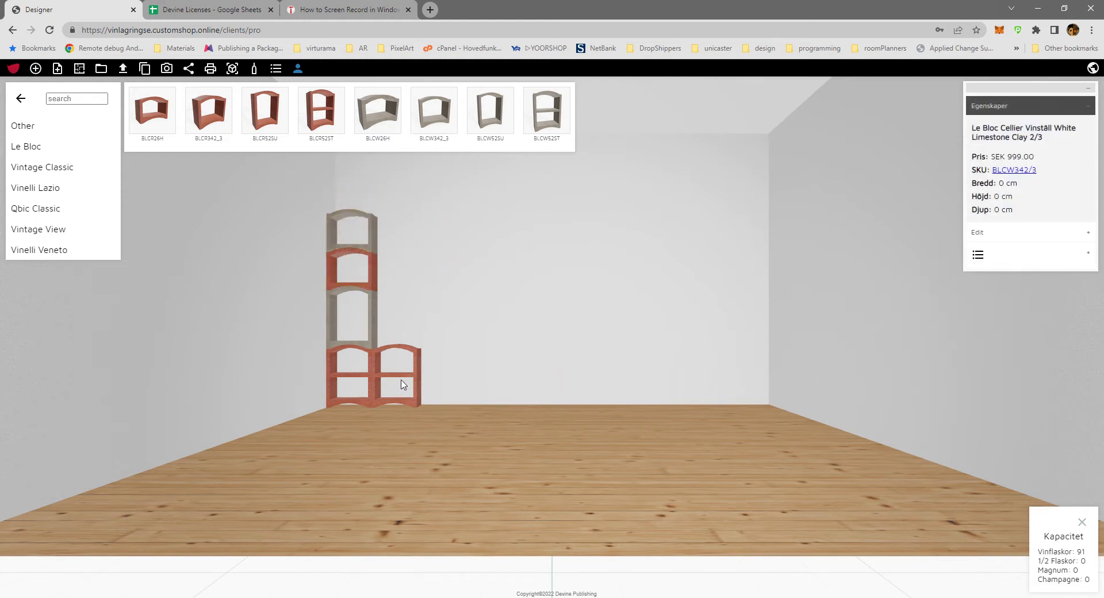
Duplicate the three upper racks of the corner column to the right, onto the second base rack.
{"action": "left_click", "coordinate": [374, 329]}
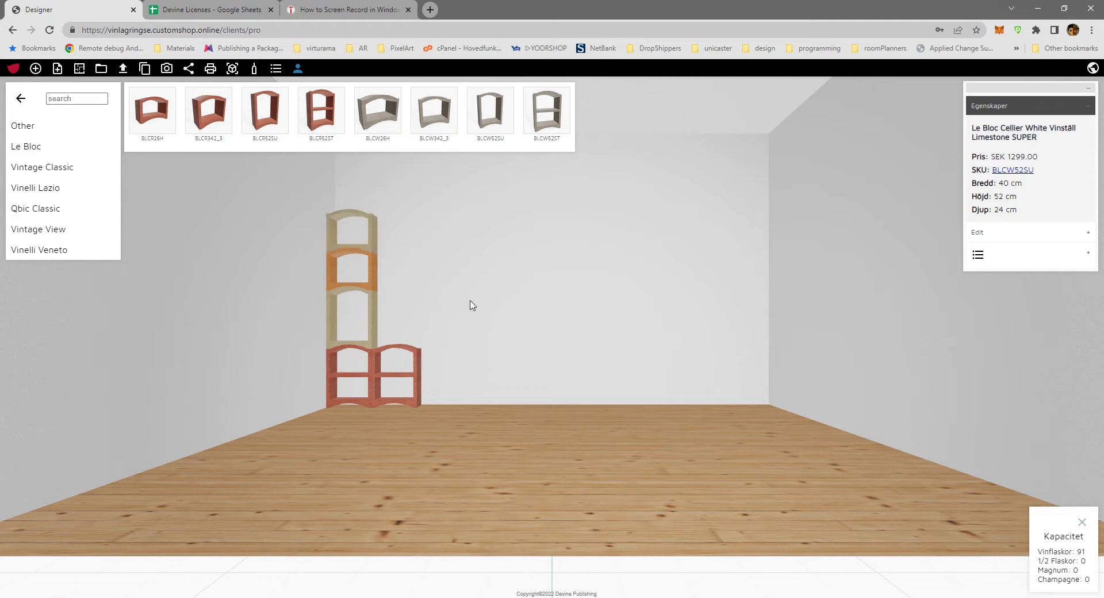
{"action": "key", "text": "ctrl+v"}
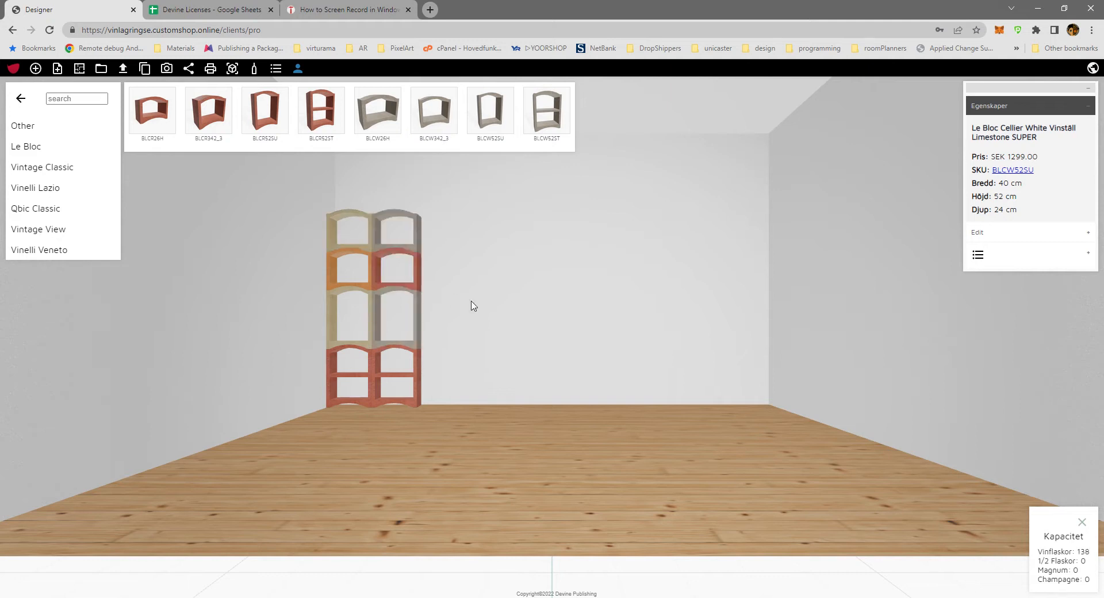
{"action": "left_click", "coordinate": [453, 467]}
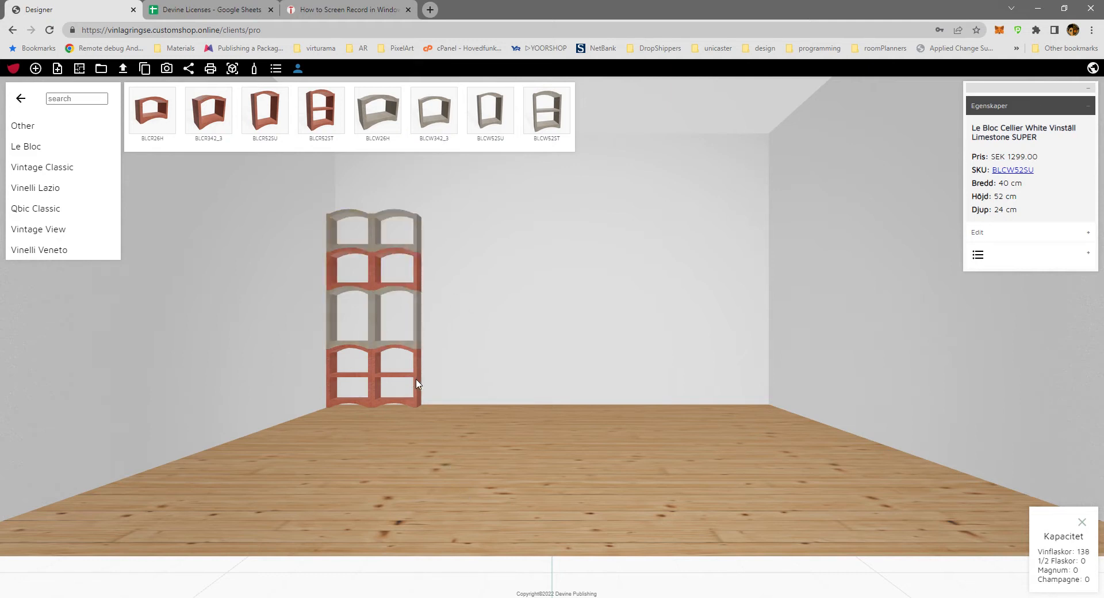
Select all four racks of the second column and duplicate them once to the right as a third column.
{"action": "left_click", "coordinate": [416, 379]}
{"action": "left_click", "coordinate": [417, 298], "text": "ctrl"}
{"action": "left_click", "coordinate": [418, 265], "text": "ctrl"}
{"action": "left_click", "coordinate": [418, 240], "text": "ctrl"}
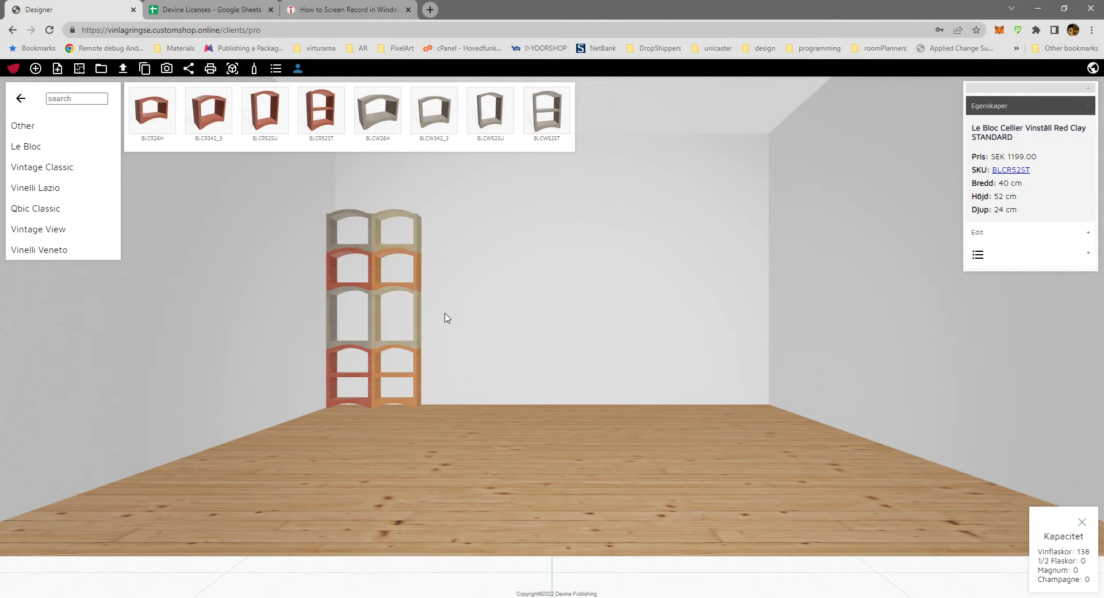
{"action": "key", "text": "ctrl+v"}
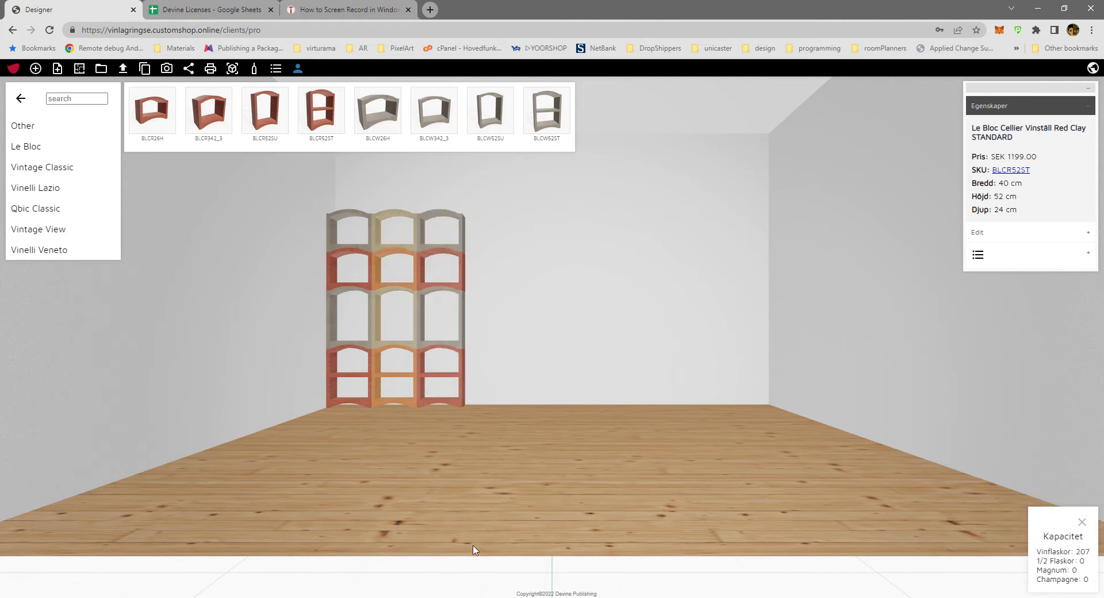
{"action": "left_click", "coordinate": [497, 459]}
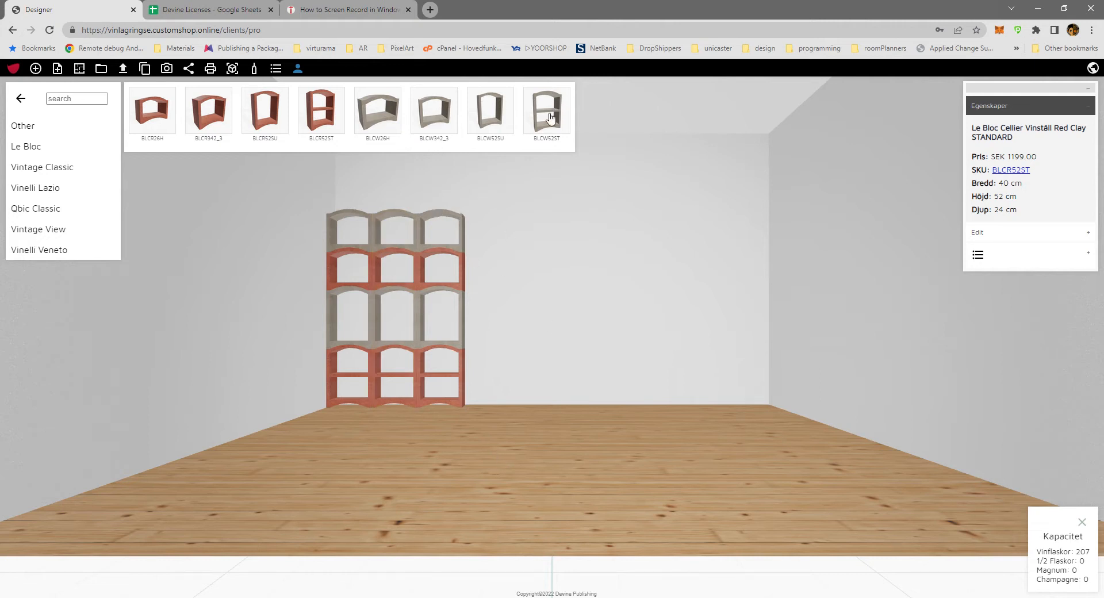
Place a BLCW52ST rack on the floor near the back-right corner and duplicate it three times toward the left.
{"action": "left_click", "coordinate": [550, 135]}
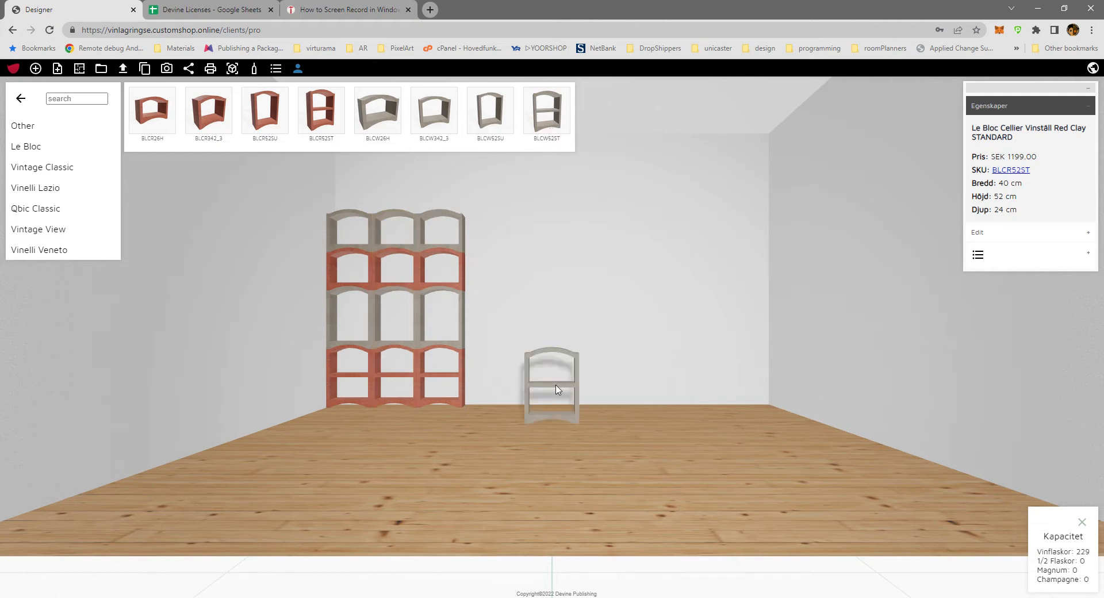
{"action": "left_click_drag", "start_coordinate": [557, 389], "coordinate": [728, 405]}
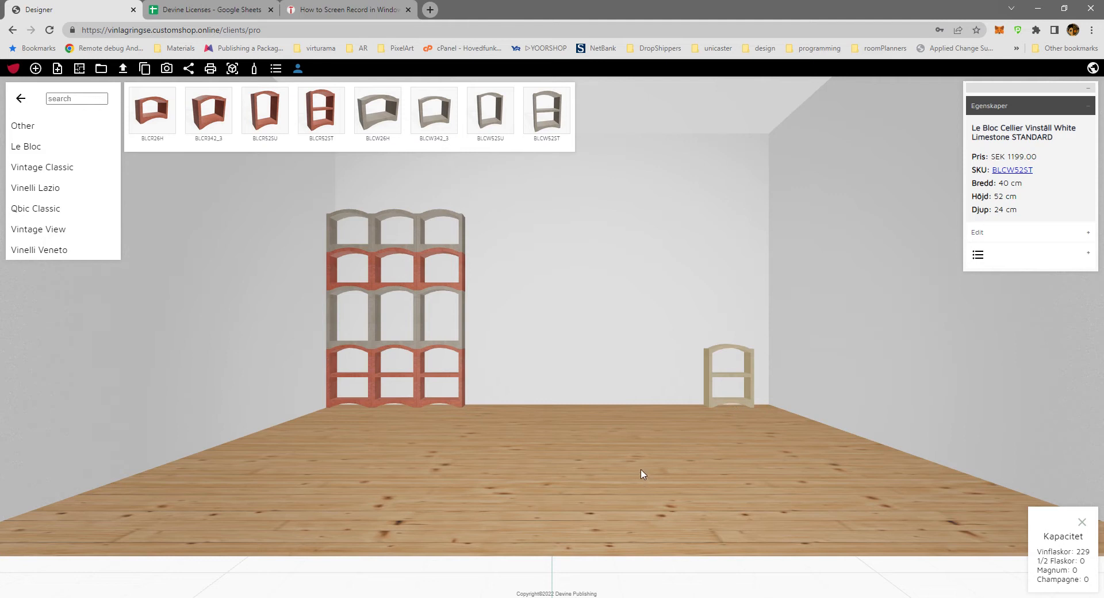
{"action": "key", "text": "Left"}
{"action": "key", "text": "Left"}
{"action": "key", "text": "Left"}
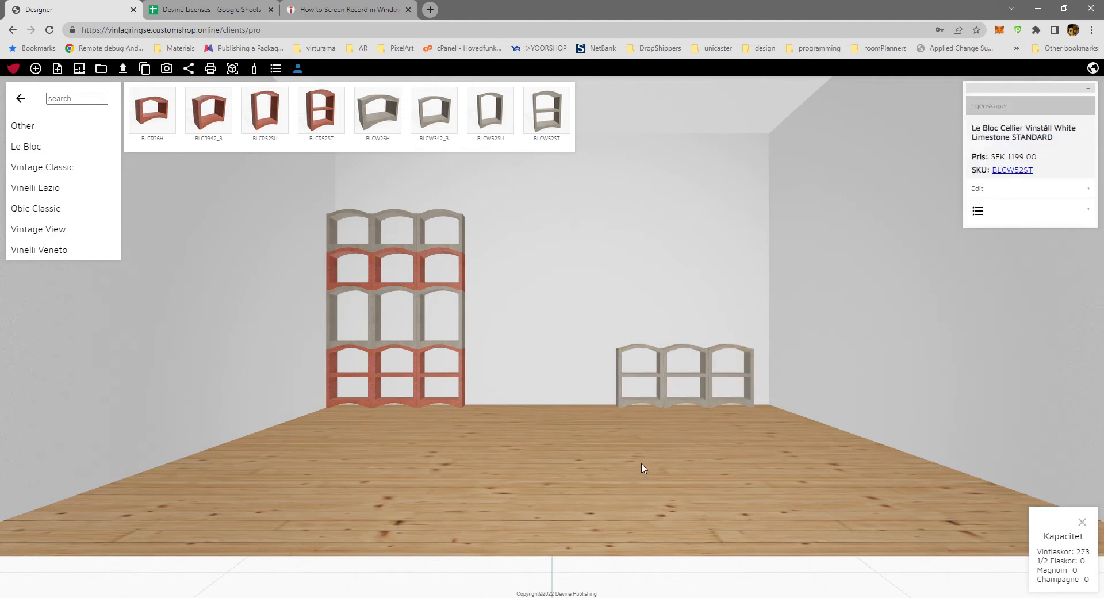
Delete the four white BLCW52ST racks standing along the right part of the back wall.
{"action": "left_click", "coordinate": [603, 403]}
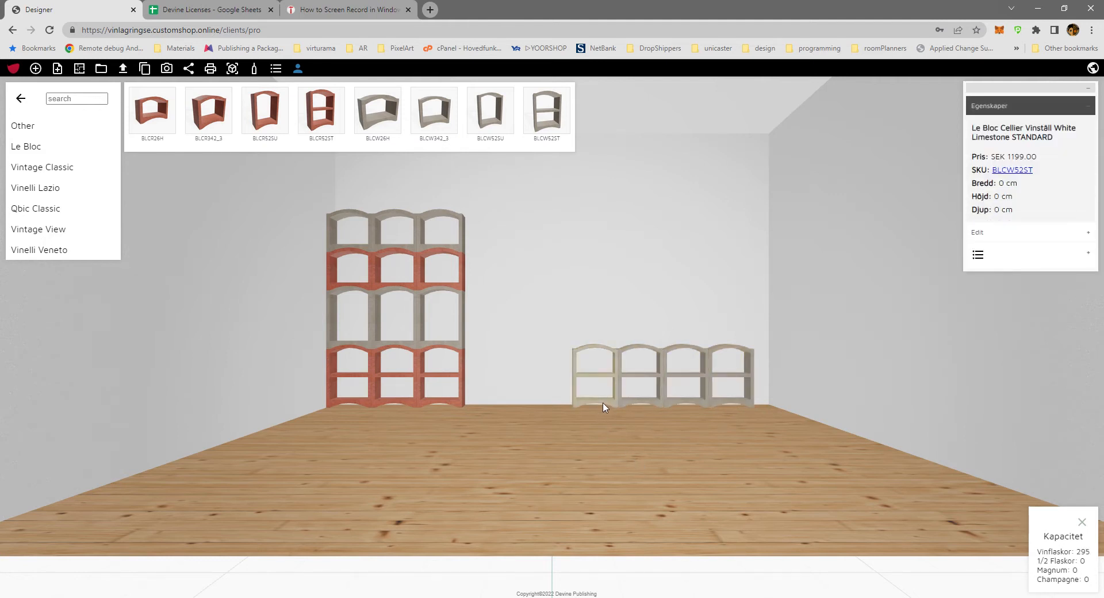
{"action": "key", "text": "Delete"}
{"action": "left_click", "coordinate": [644, 408]}
{"action": "key", "text": "Delete"}
{"action": "left_click", "coordinate": [678, 406]}
{"action": "key", "text": "Delete"}
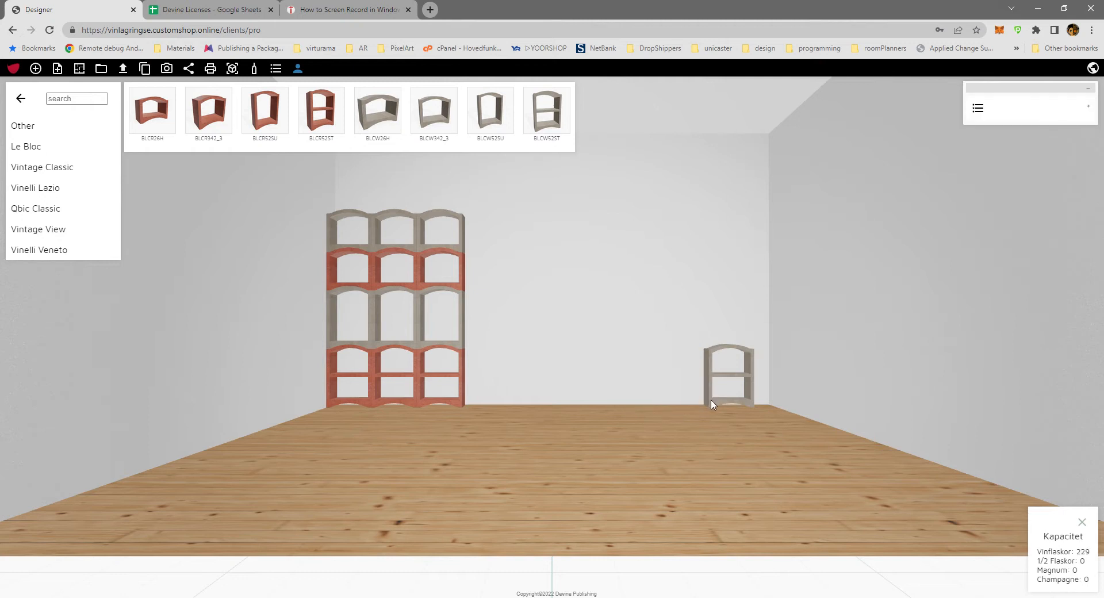
{"action": "left_click", "coordinate": [712, 405]}
{"action": "key", "text": "Delete"}
Select all four racks of the third column and duplicate them seven times to the right to fill the back wall.
{"action": "left_click", "coordinate": [461, 250]}
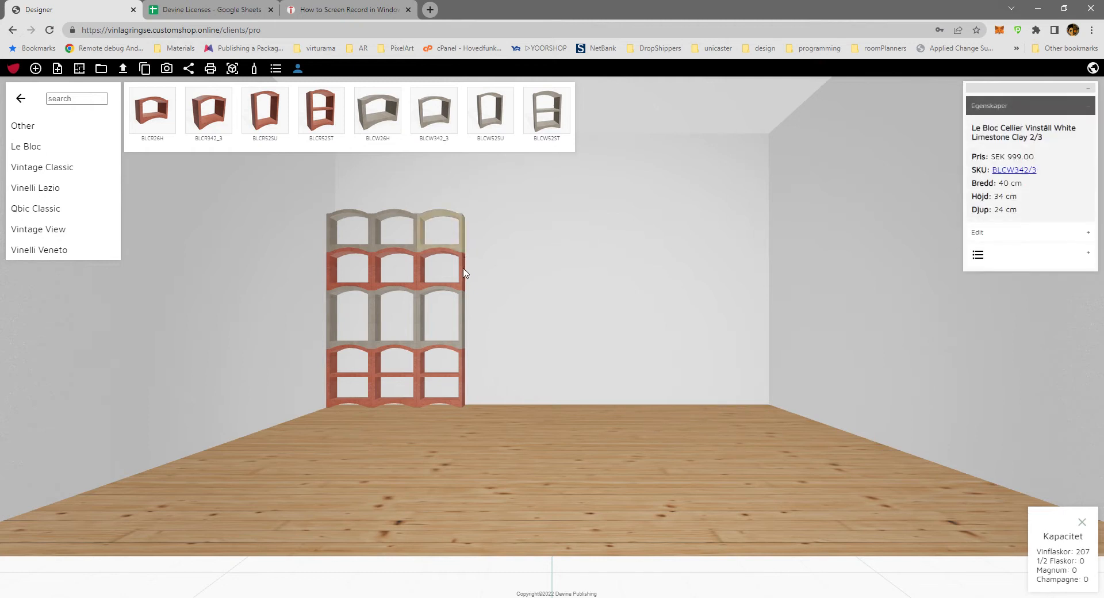
{"action": "left_click", "coordinate": [466, 380], "text": "shift"}
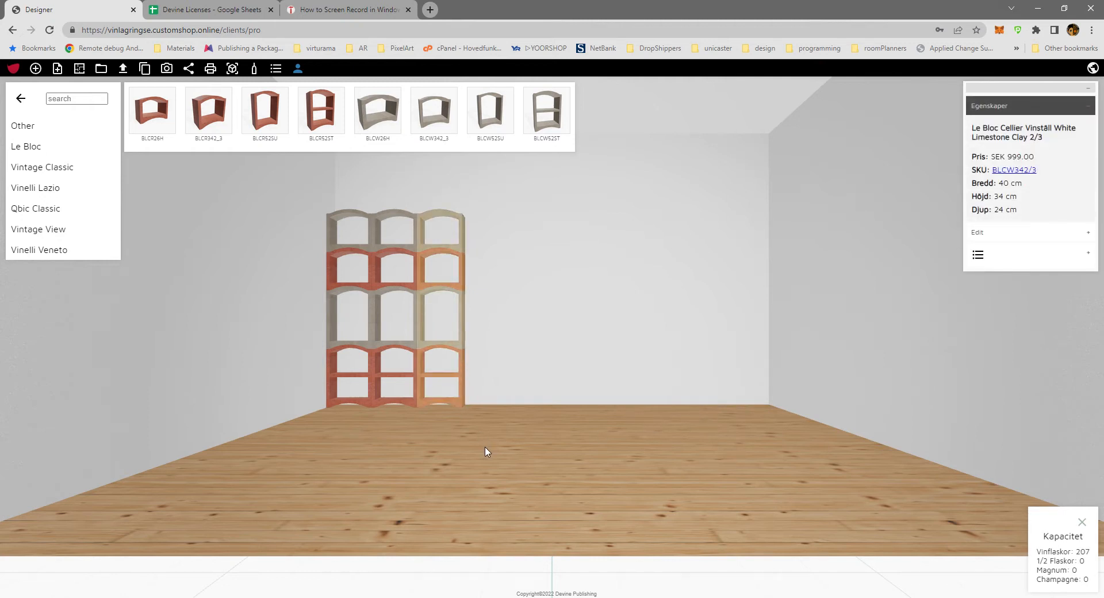
{"action": "key", "text": "ctrl+v"}
{"action": "key", "text": "ctrl+v"}
{"action": "key", "text": "ctrl+v"}
{"action": "key", "text": "ctrl+v"}
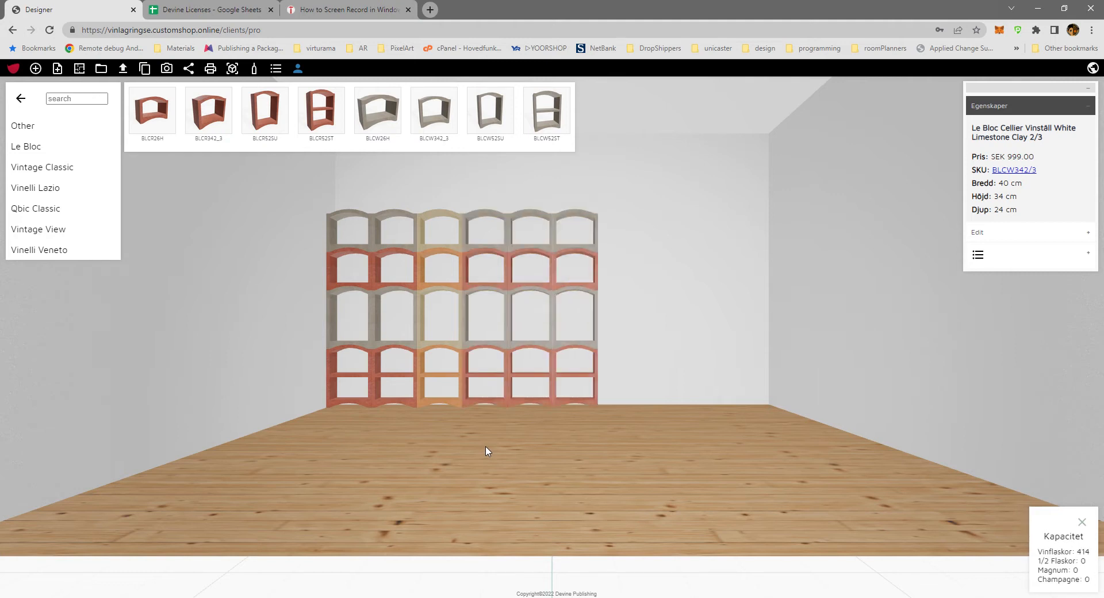
{"action": "key", "text": "ctrl+v"}
{"action": "key", "text": "ctrl+v"}
{"action": "key", "text": "ctrl+v"}
{"action": "key", "text": "ctrl+v"}
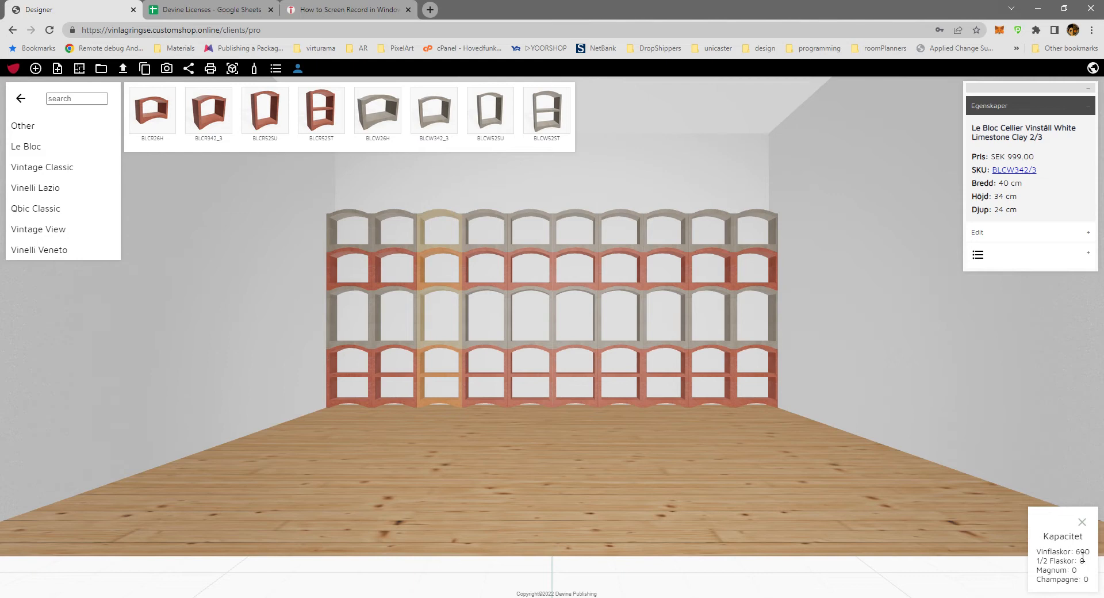
{"action": "left_click", "coordinate": [549, 465]}
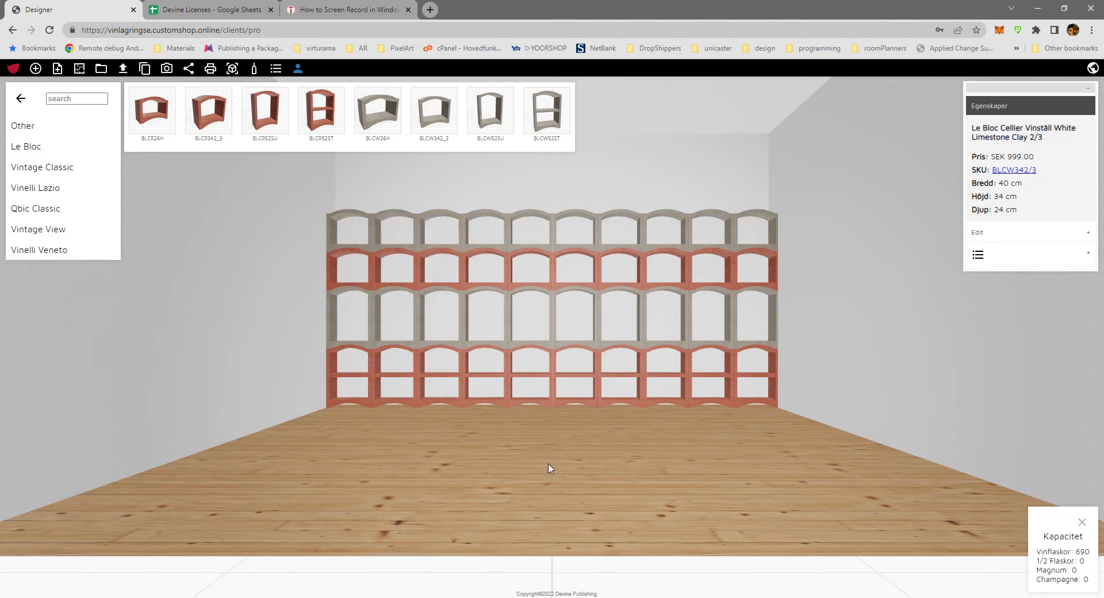
Display the wine bottles in all the Le Bloc racks along the back wall.
{"action": "left_click_drag", "start_coordinate": [549, 465], "coordinate": [523, 500]}
{"action": "scroll", "coordinate": [523, 501], "scroll_direction": "down", "scroll_amount": 5}
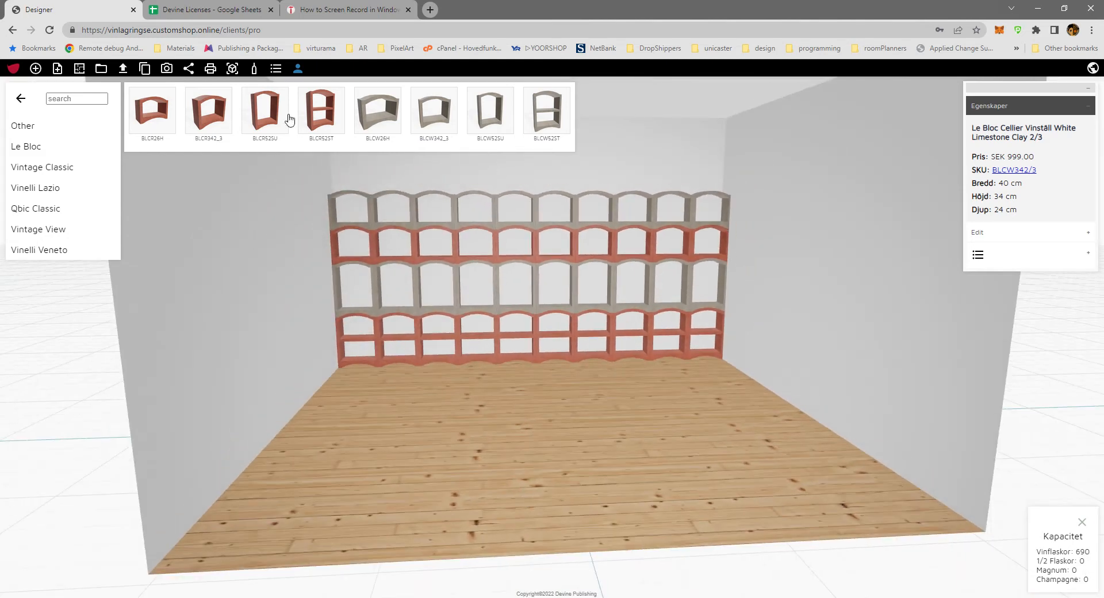
{"action": "left_click", "coordinate": [254, 69]}
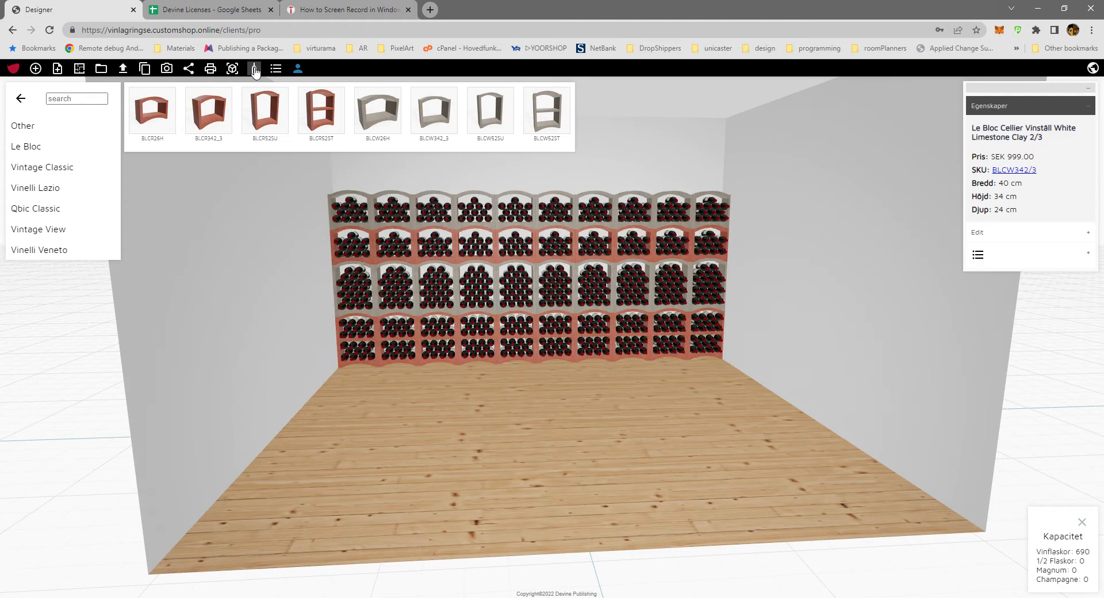
{"action": "left_click", "coordinate": [254, 69]}
{"action": "left_click", "coordinate": [254, 69]}
{"action": "left_click_drag", "start_coordinate": [443, 413], "coordinate": [508, 451]}
{"action": "scroll", "coordinate": [597, 473], "scroll_direction": "down", "scroll_amount": 5}
{"action": "scroll", "coordinate": [598, 472], "scroll_direction": "up", "scroll_amount": 5}
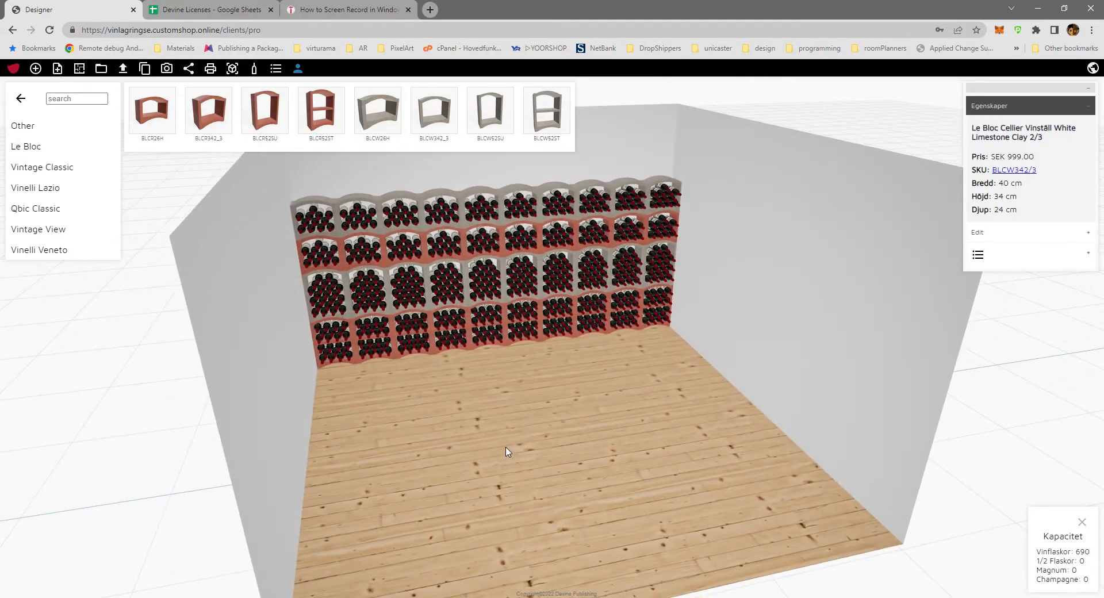
Search the product catalogue for "mag" and add a Magnum 50 rack to the room.
{"action": "left_click_drag", "start_coordinate": [453, 428], "coordinate": [514, 444]}
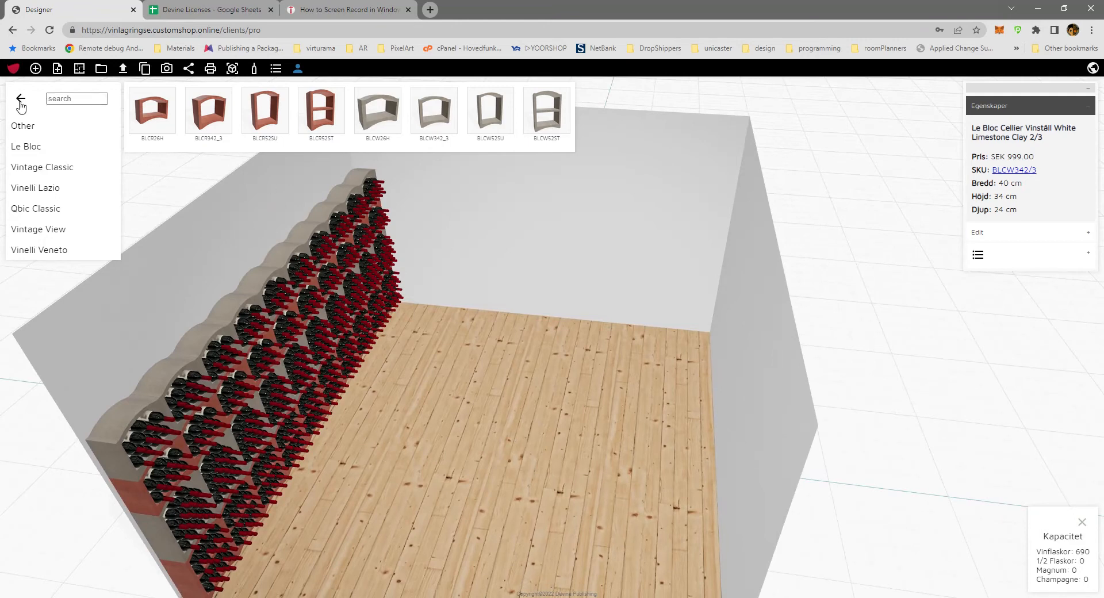
{"action": "left_click", "coordinate": [68, 101]}
{"action": "type", "text": "mag"}
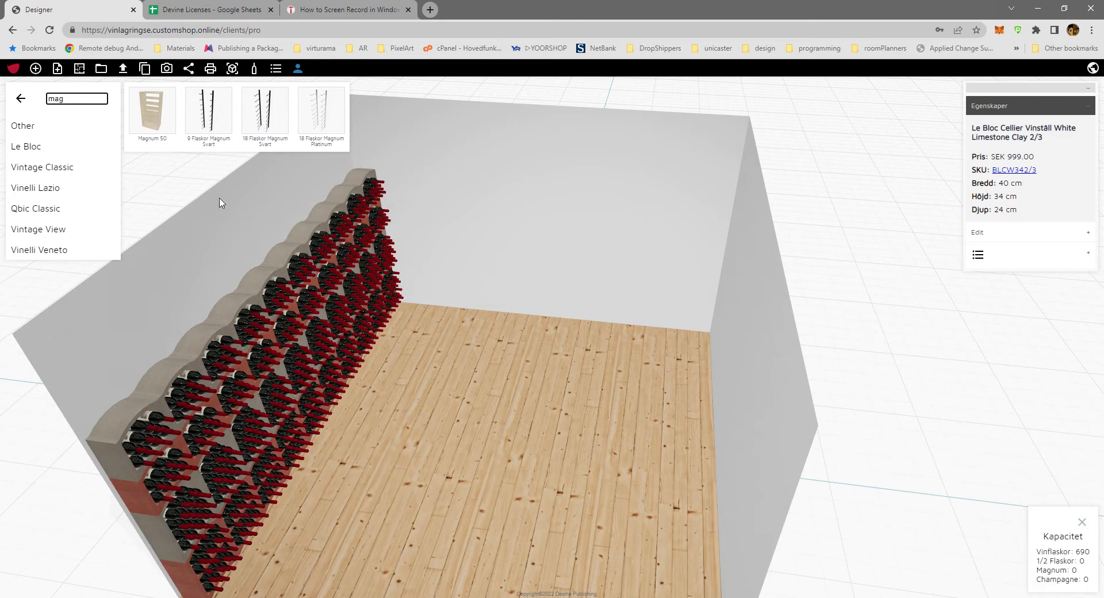
{"action": "left_click", "coordinate": [162, 116]}
Place the Magnum 50 rack against the side wall to the right of the Le Bloc racks and duplicate it twice in a row.
{"action": "left_click", "coordinate": [527, 394]}
{"action": "left_click_drag", "start_coordinate": [527, 394], "coordinate": [486, 307]}
{"action": "left_click_drag", "start_coordinate": [571, 463], "coordinate": [646, 455]}
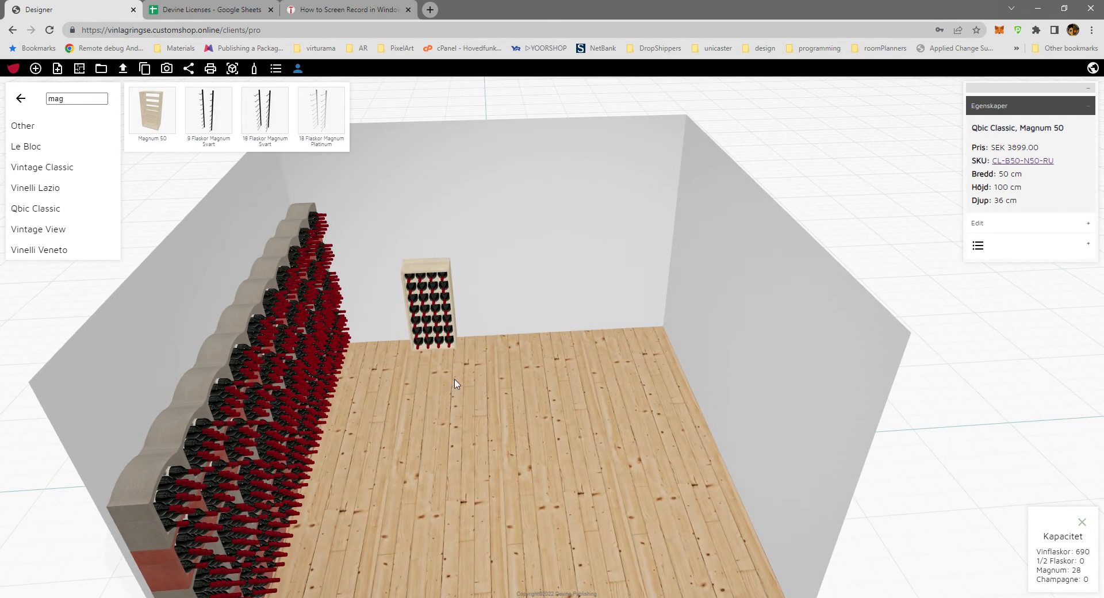
{"action": "key", "text": "ctrl+v"}
{"action": "key", "text": "ctrl+v"}
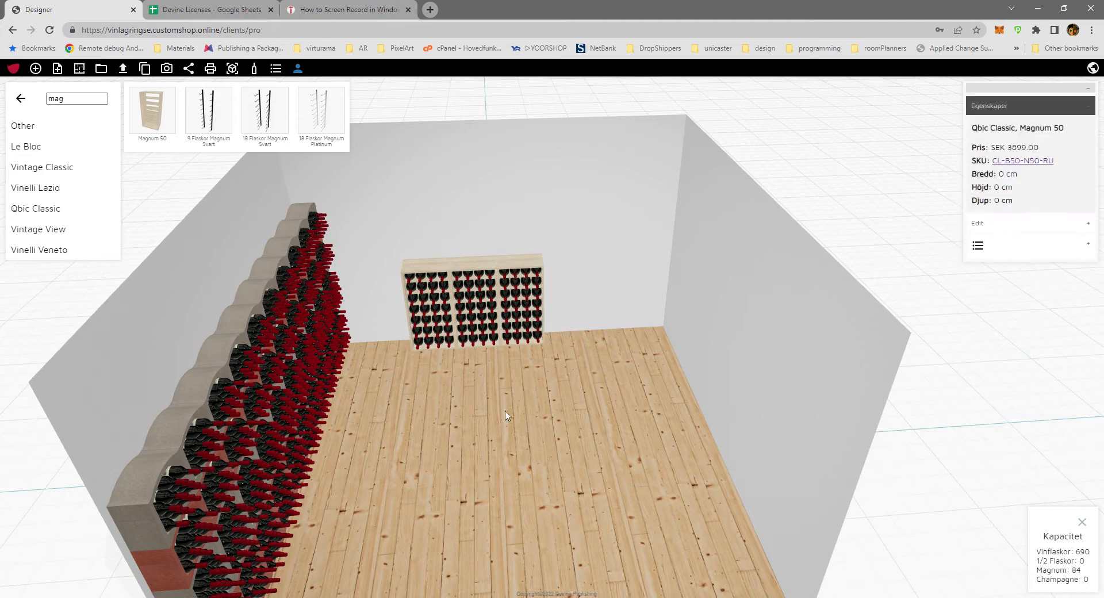
Search the catalogue for "cas" and place a Case Drawer 50 Deep against the side wall at the end of the Magnum row.
{"action": "left_click_drag", "start_coordinate": [526, 431], "coordinate": [507, 456]}
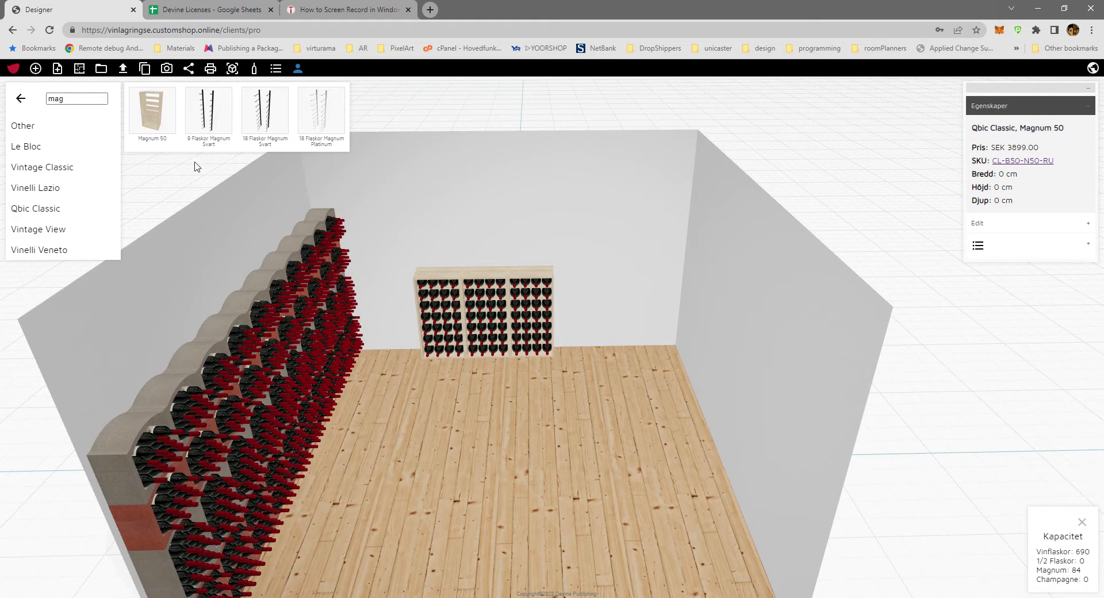
{"action": "left_click_drag", "start_coordinate": [74, 104], "coordinate": [27, 103]}
{"action": "type", "text": "cas"}
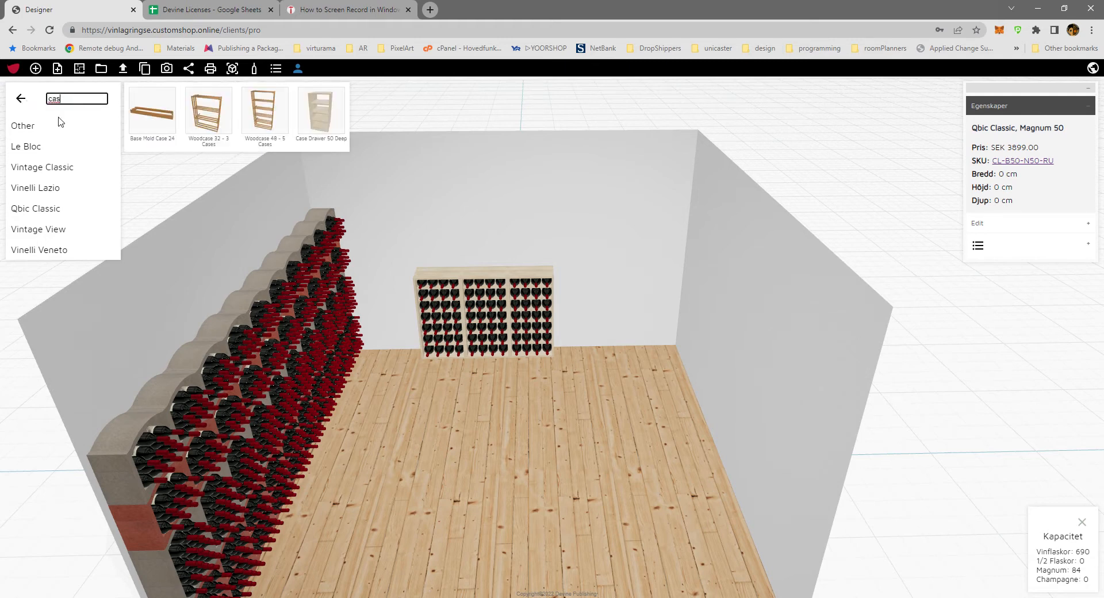
{"action": "left_click", "coordinate": [320, 113]}
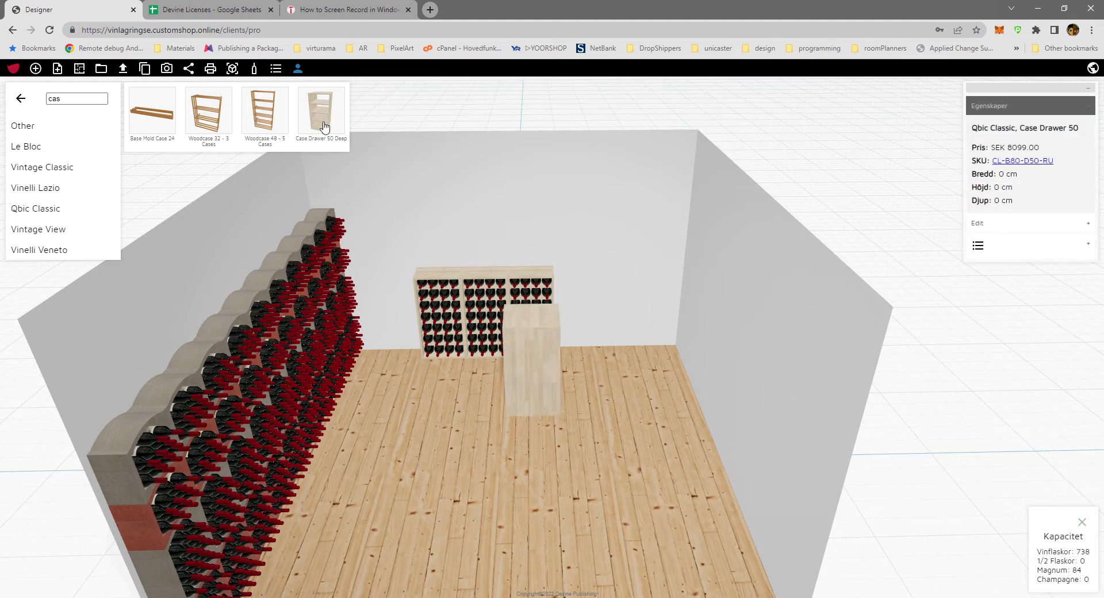
{"action": "left_click_drag", "start_coordinate": [522, 394], "coordinate": [579, 343]}
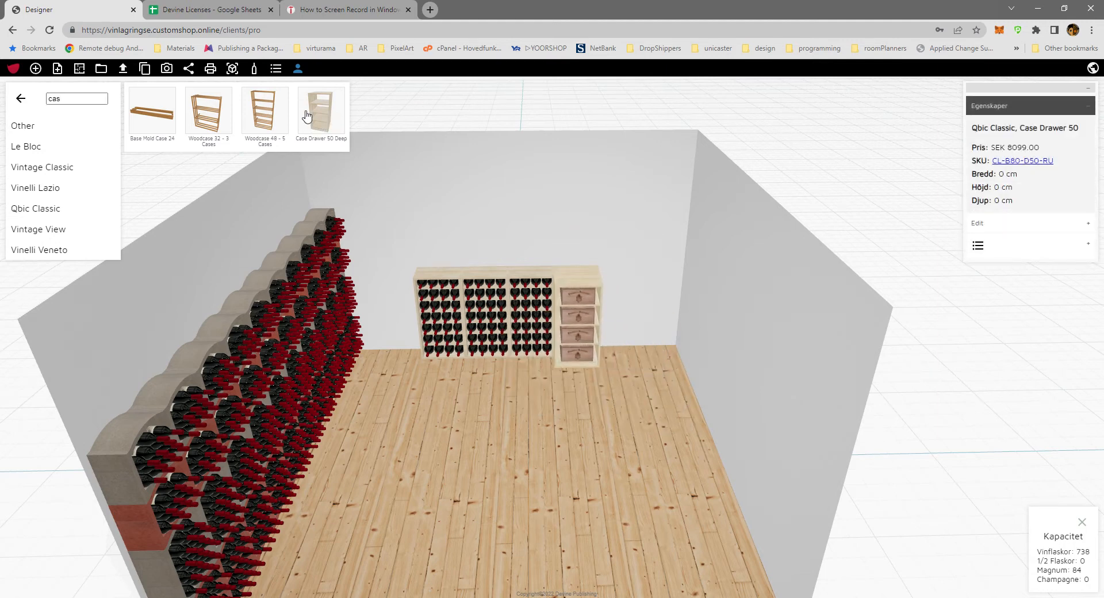
Hide and show the bottles and drawer cases twice to compare the empty and filled furniture.
{"action": "left_click", "coordinate": [255, 70]}
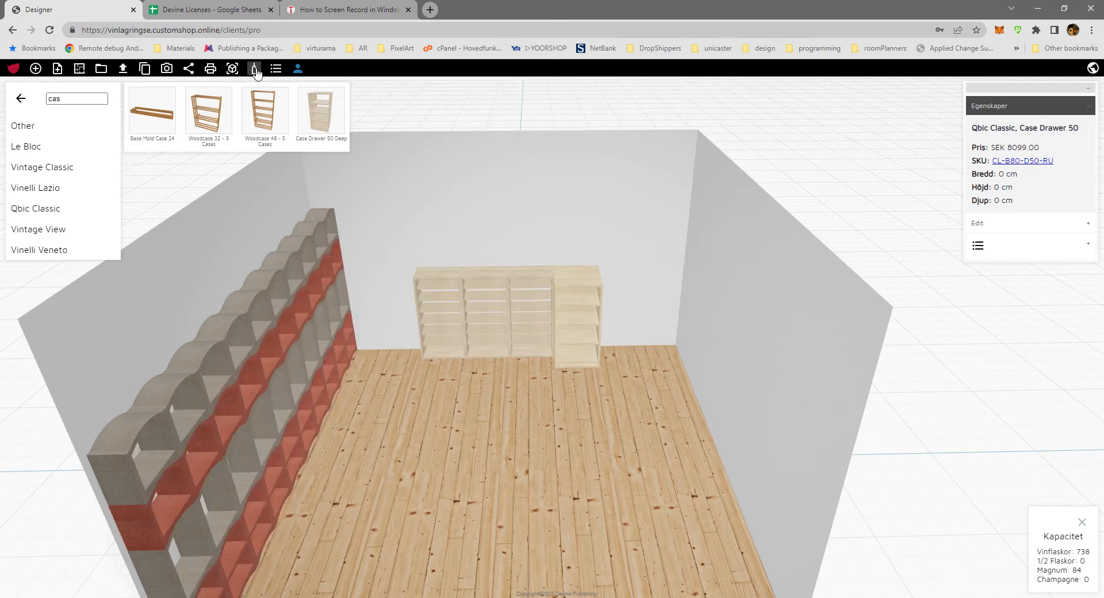
{"action": "left_click", "coordinate": [255, 69]}
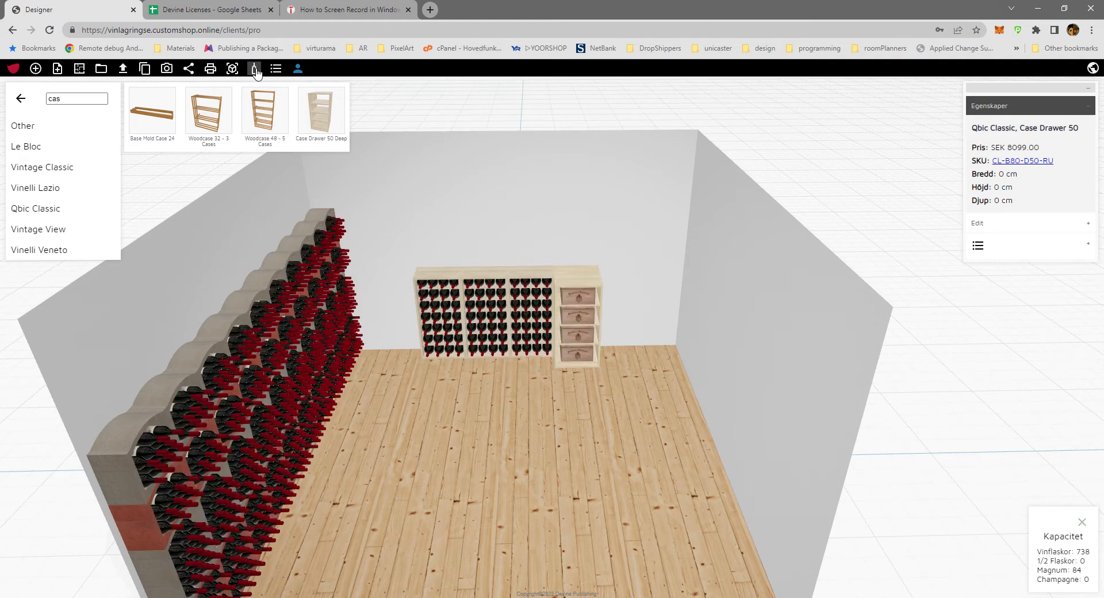
{"action": "left_click", "coordinate": [254, 70]}
{"action": "left_click", "coordinate": [255, 70]}
Delete the Case Drawer 50 and place a new one in the same spot beside the Magnum racks.
{"action": "mouse_move", "coordinate": [585, 343]}
{"action": "left_mouse_down"}
{"action": "mouse_move", "coordinate": [613, 386]}
{"action": "mouse_move", "coordinate": [577, 344]}
{"action": "left_mouse_up"}
{"action": "key", "text": "Delete"}
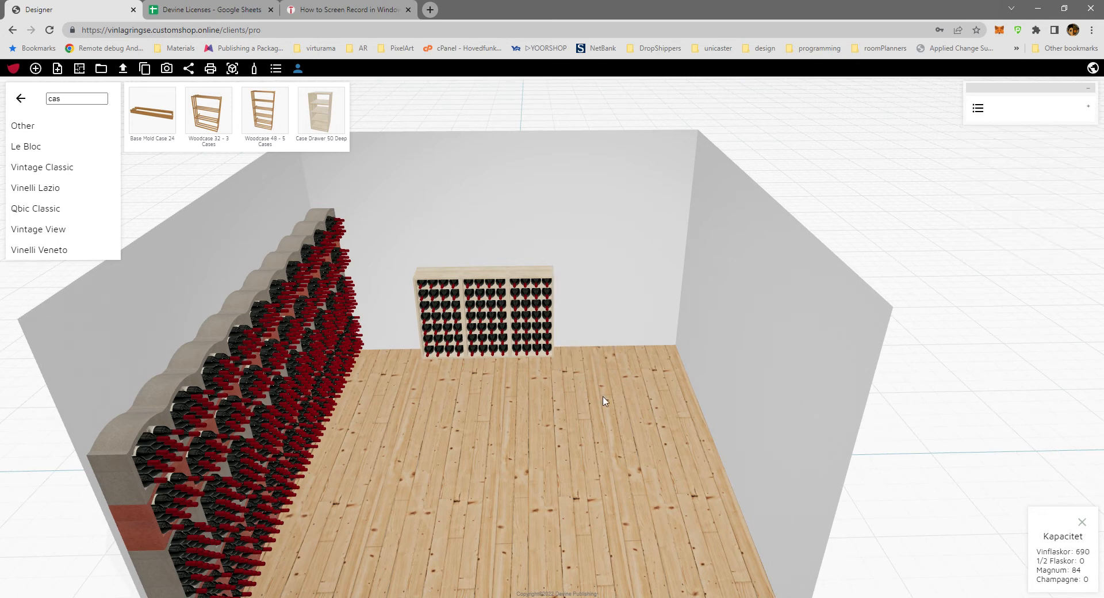
{"action": "left_click", "coordinate": [328, 120]}
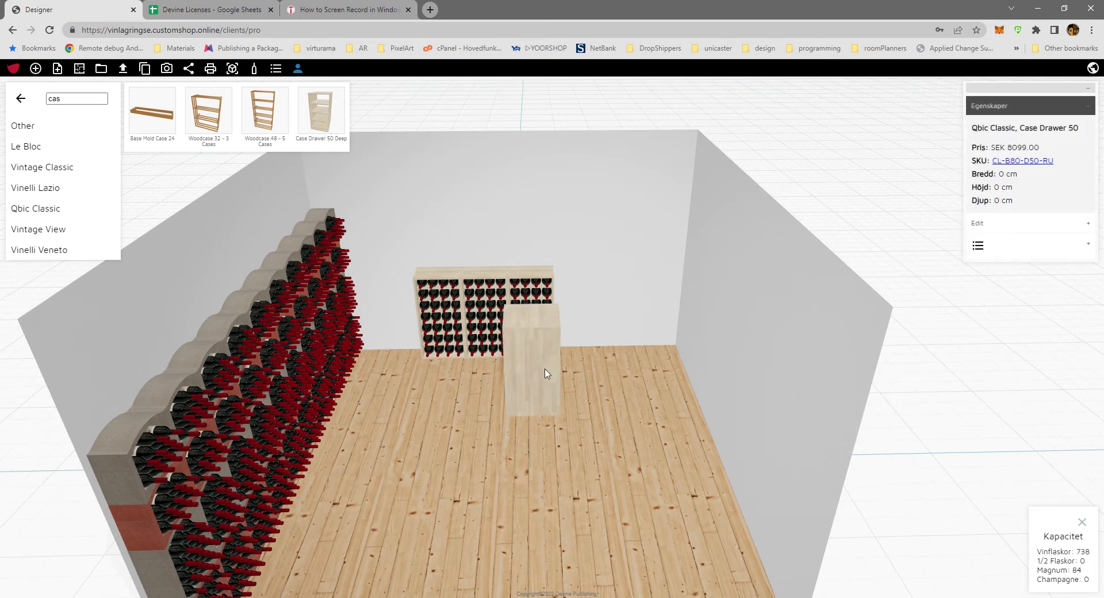
{"action": "left_click_drag", "start_coordinate": [545, 374], "coordinate": [583, 343]}
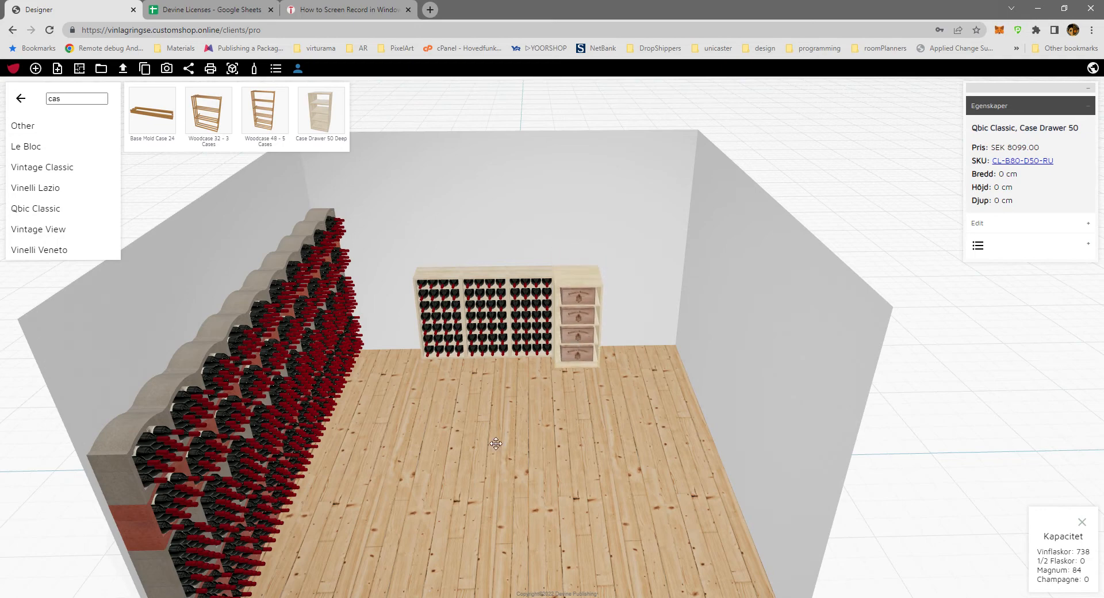
Open the room's 2D floor plan for editing and close the product catalogue.
{"action": "left_click_drag", "start_coordinate": [496, 443], "coordinate": [649, 490]}
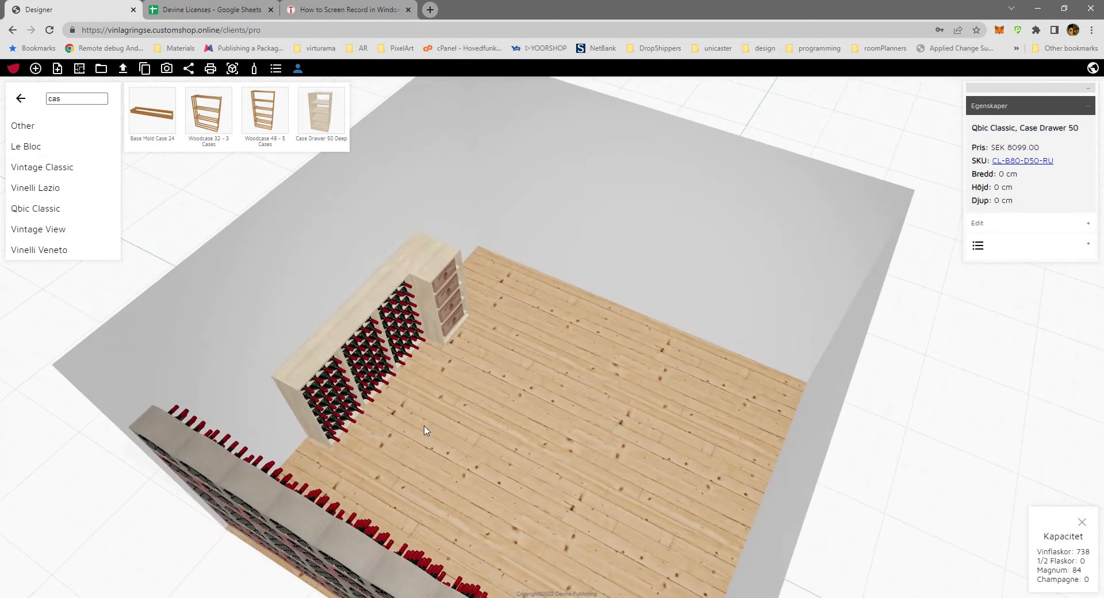
{"action": "left_click_drag", "start_coordinate": [425, 430], "coordinate": [513, 365]}
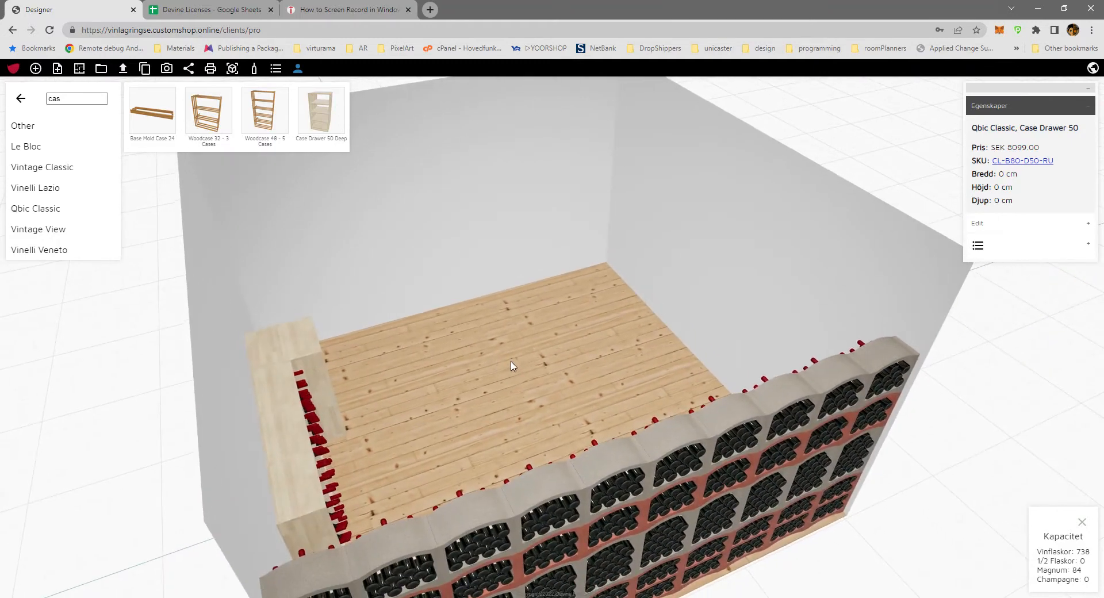
{"action": "scroll", "coordinate": [513, 365], "scroll_direction": "down", "scroll_amount": 3}
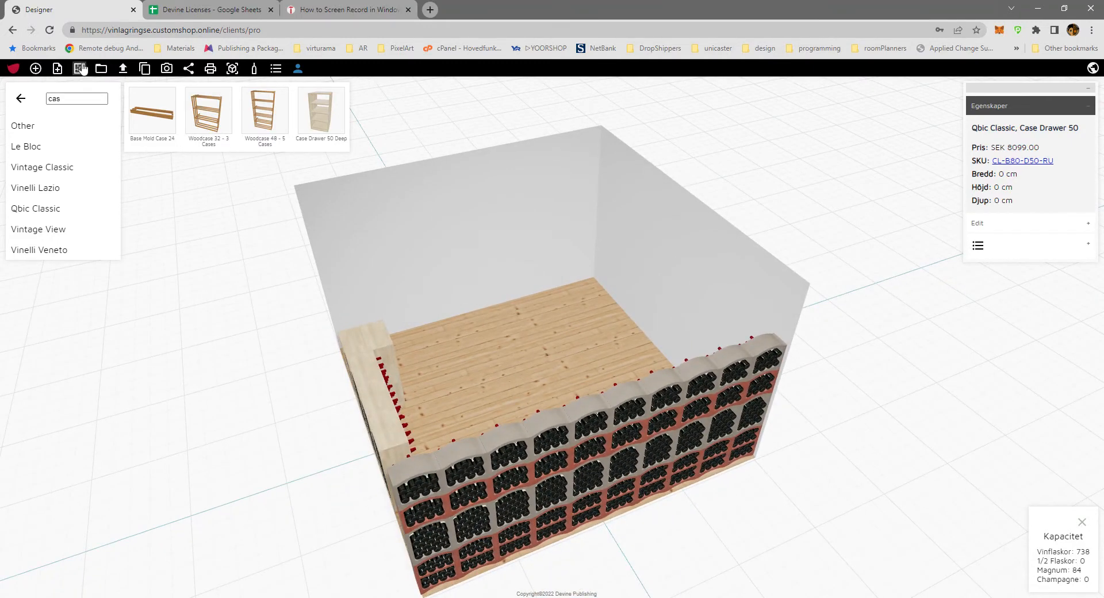
{"action": "left_click", "coordinate": [83, 73]}
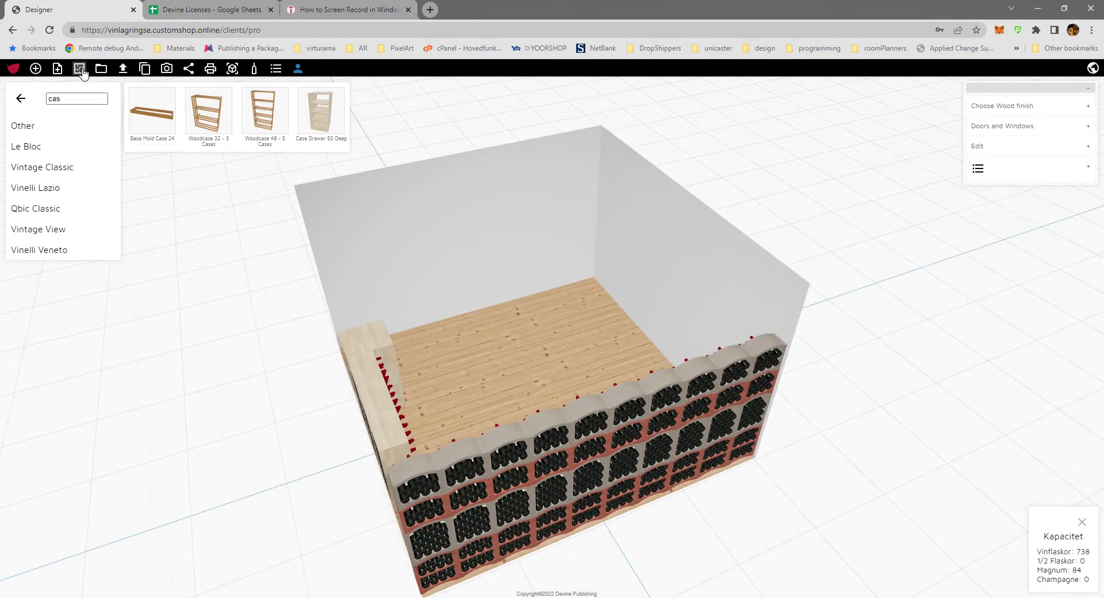
{"action": "left_click", "coordinate": [1009, 146]}
{"action": "left_click", "coordinate": [978, 267]}
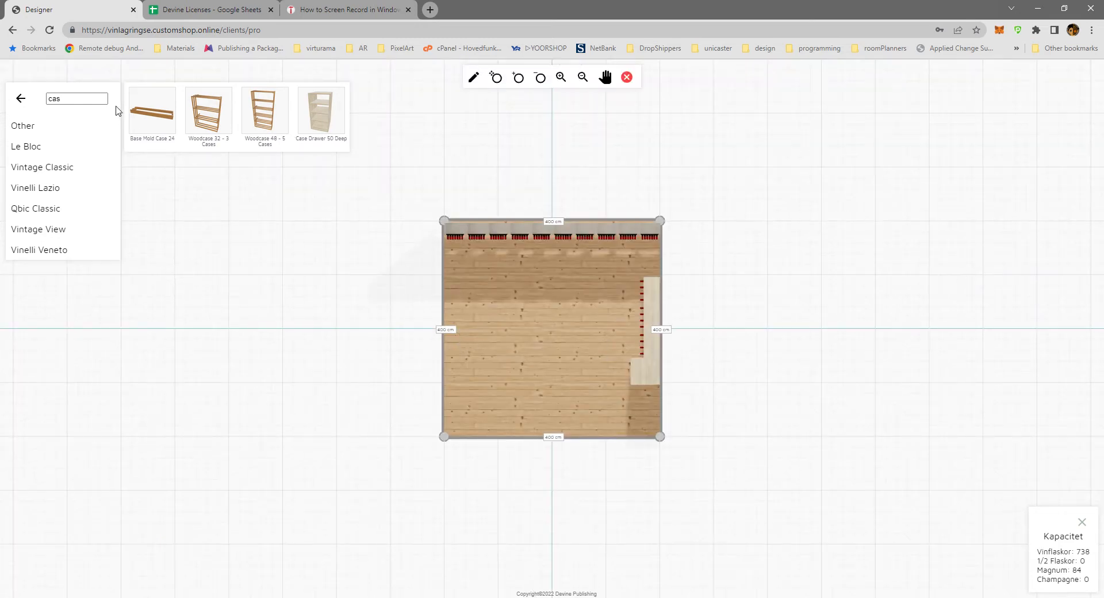
{"action": "left_click", "coordinate": [25, 98]}
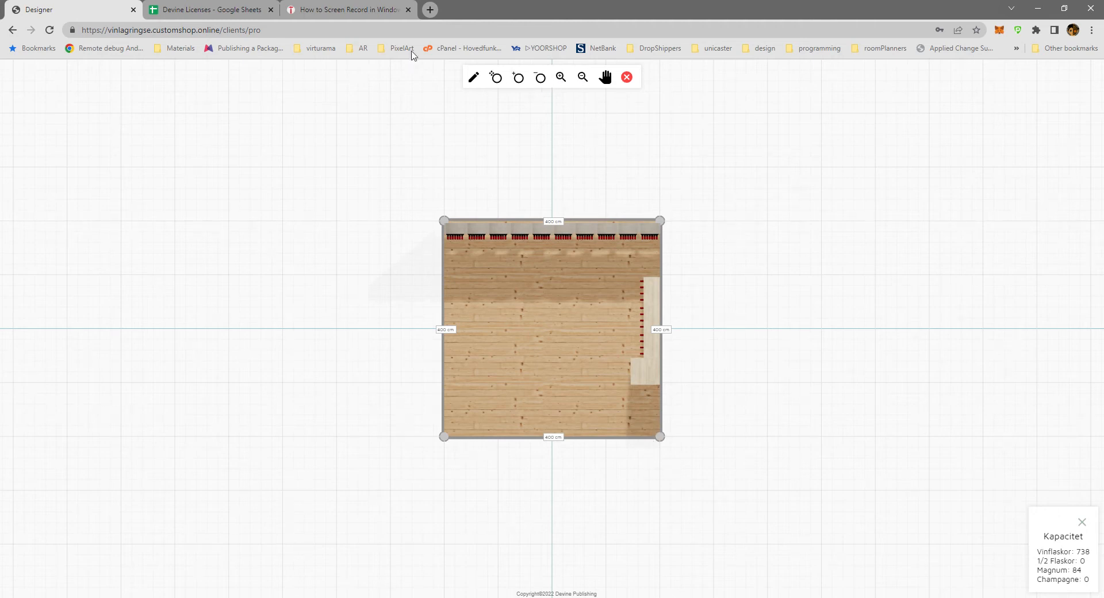
Move the room's lower-left corner about 120 cm outward and add a corner point on both the slanted wall and the bottom wall.
{"action": "left_click", "coordinate": [495, 77]}
{"action": "left_click_drag", "start_coordinate": [444, 437], "coordinate": [380, 437]}
{"action": "left_click", "coordinate": [518, 77]}
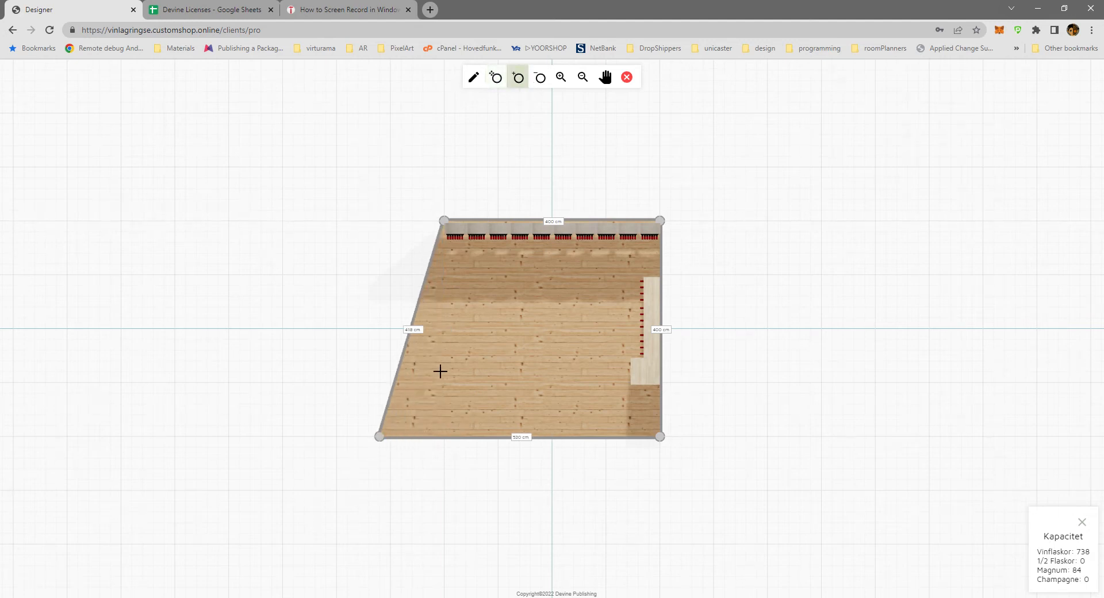
{"action": "left_click", "coordinate": [400, 364]}
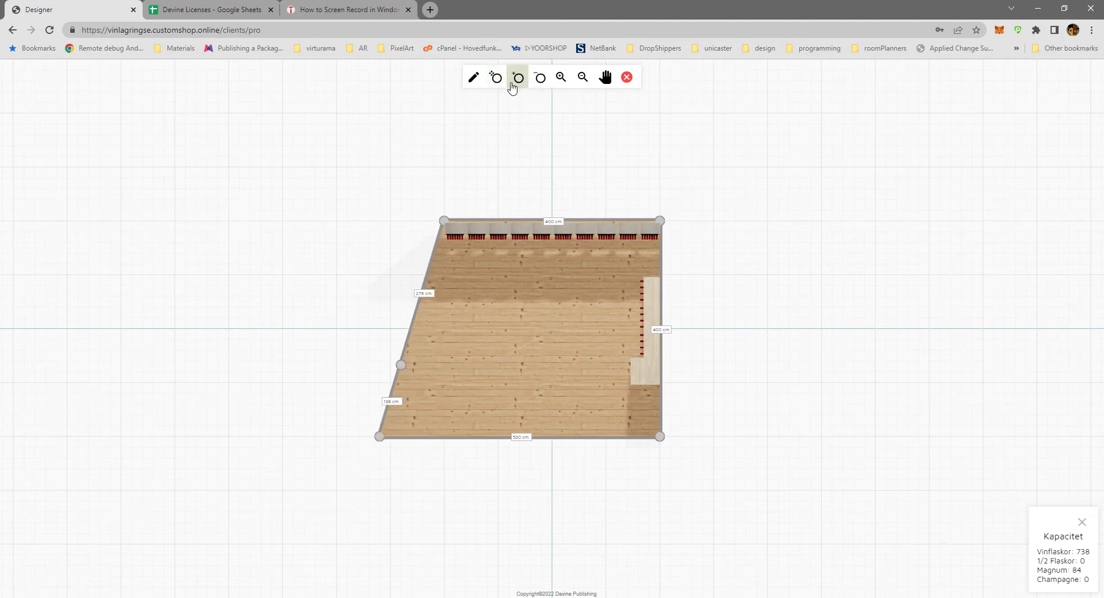
{"action": "left_click", "coordinate": [441, 437]}
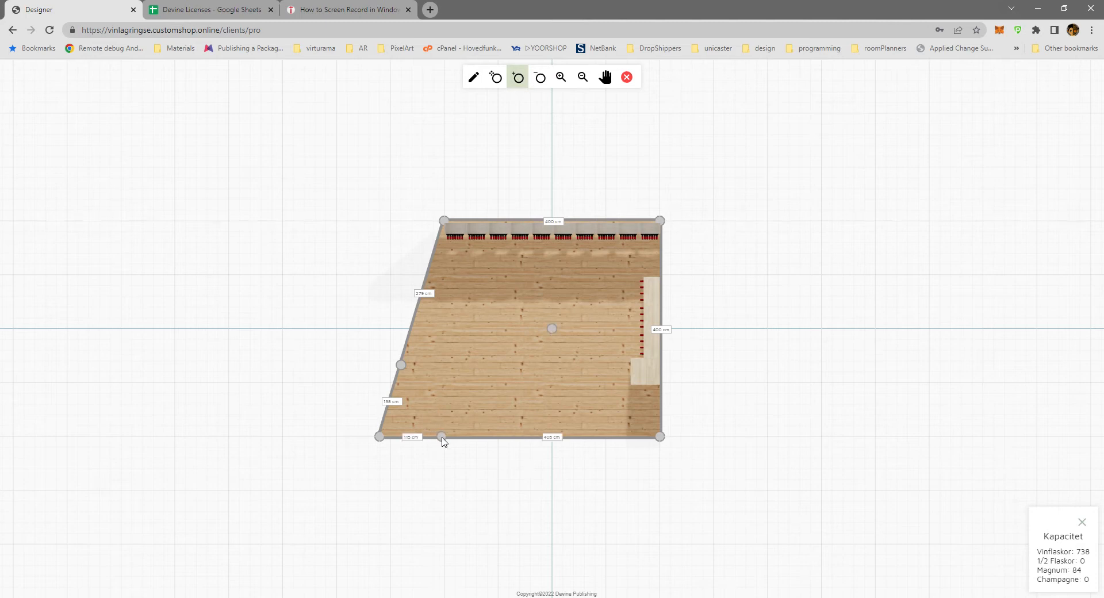
Straighten the upper left wall to about 270 cm and square off the extension with another corner point, forming an alcove of about 120 by 130 cm.
{"action": "left_click", "coordinate": [496, 77]}
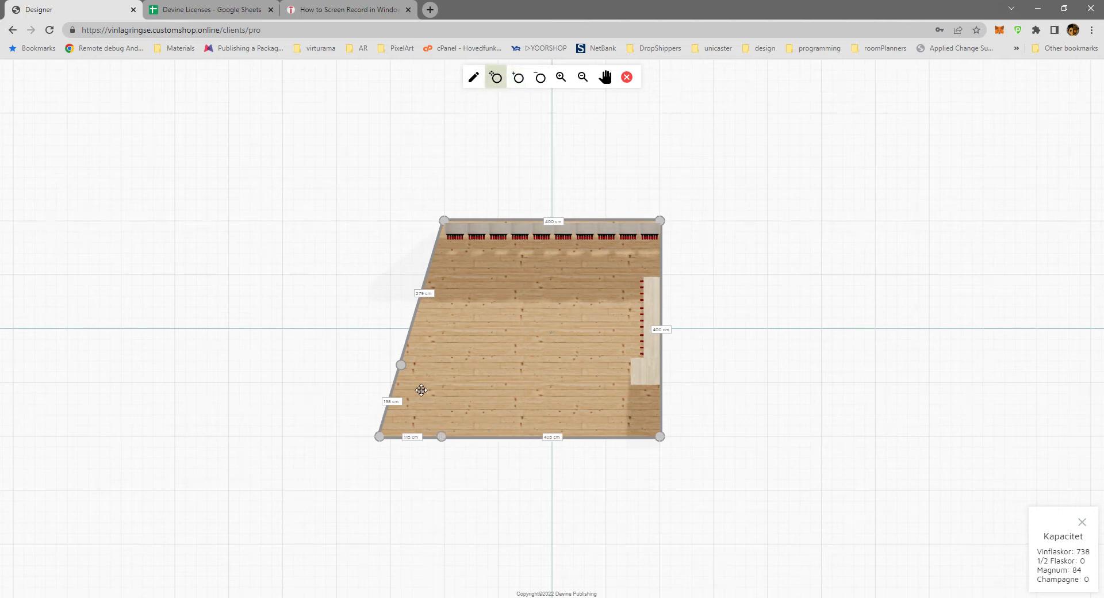
{"action": "left_click_drag", "start_coordinate": [403, 370], "coordinate": [447, 373]}
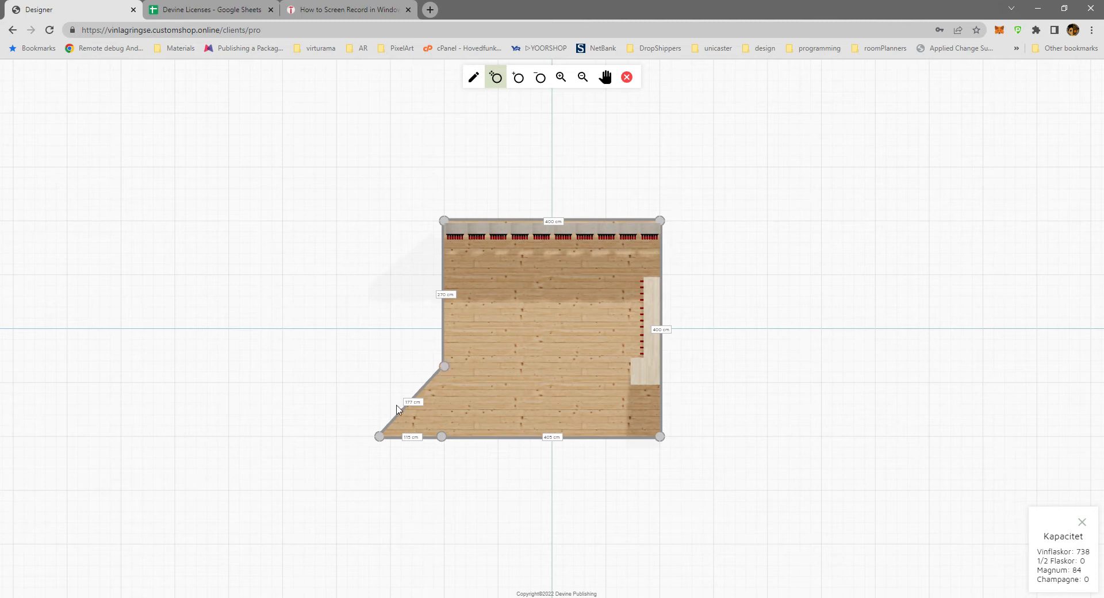
{"action": "left_click", "coordinate": [517, 78]}
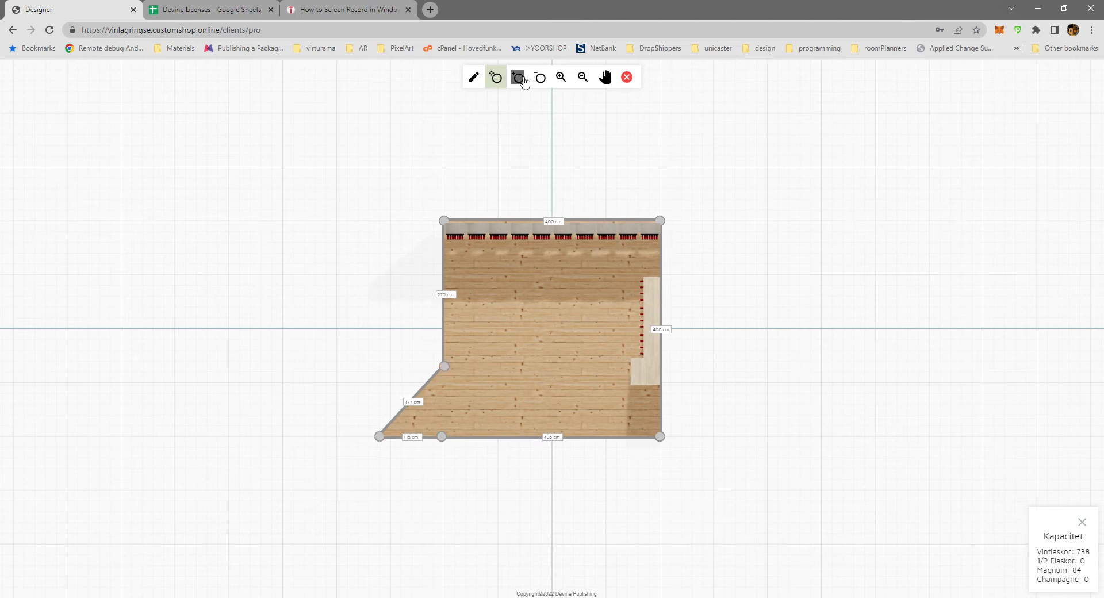
{"action": "left_click", "coordinate": [419, 393]}
{"action": "left_click", "coordinate": [495, 77]}
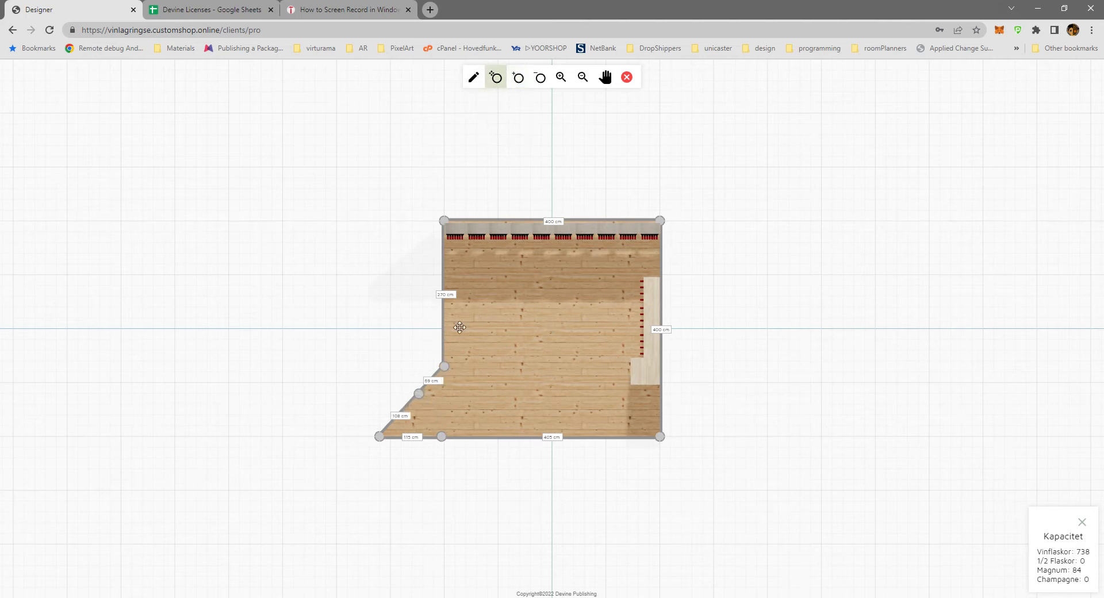
{"action": "left_click_drag", "start_coordinate": [423, 399], "coordinate": [374, 372]}
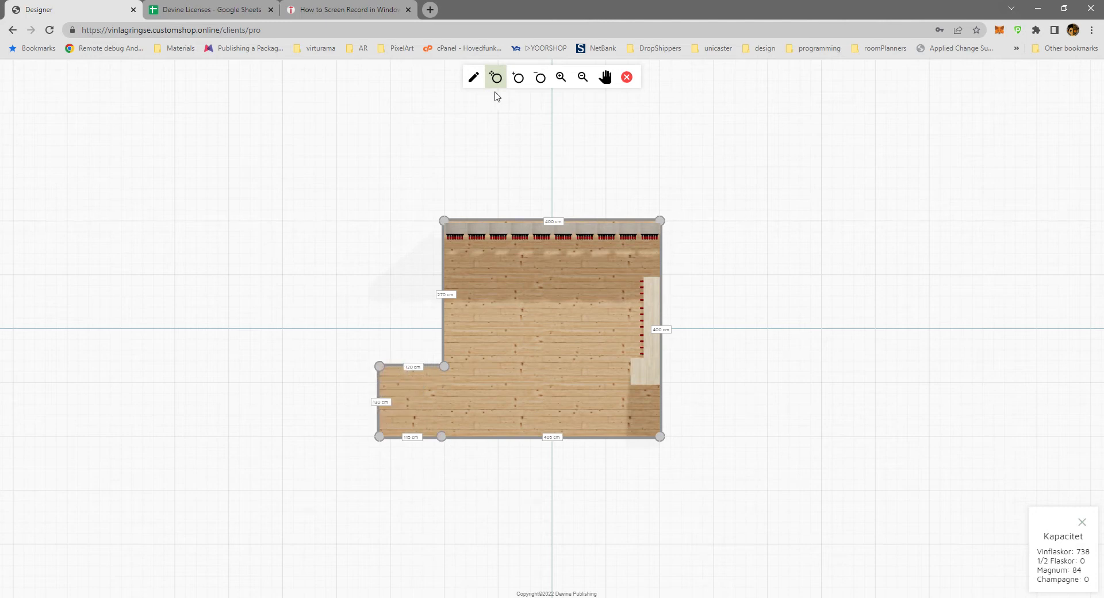
Remove the extra corner point from the middle of the bottom wall.
{"action": "left_click", "coordinate": [540, 77]}
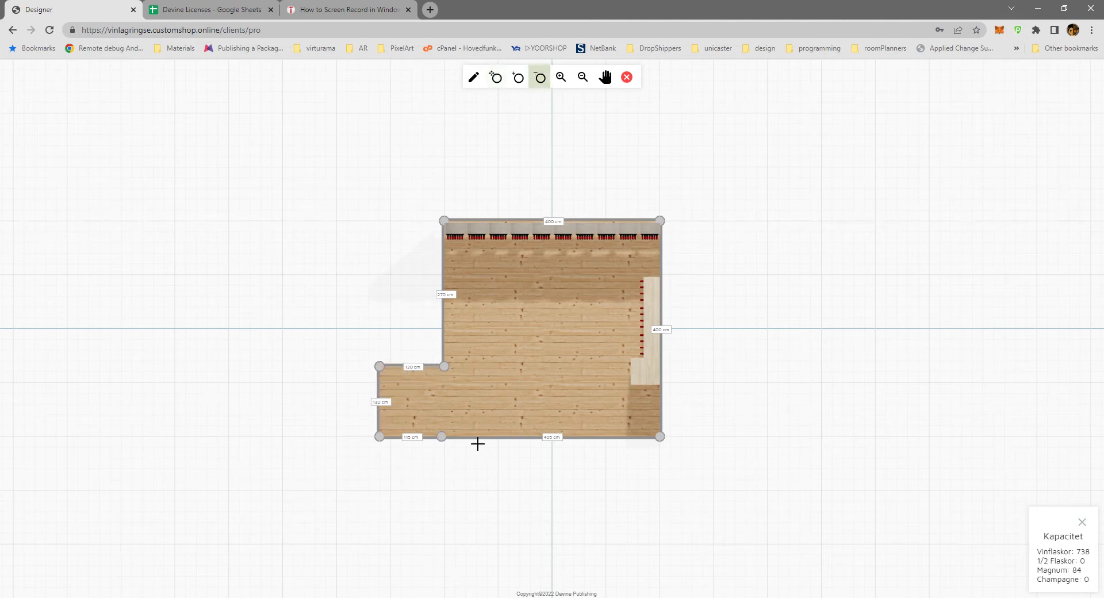
{"action": "left_click", "coordinate": [442, 436]}
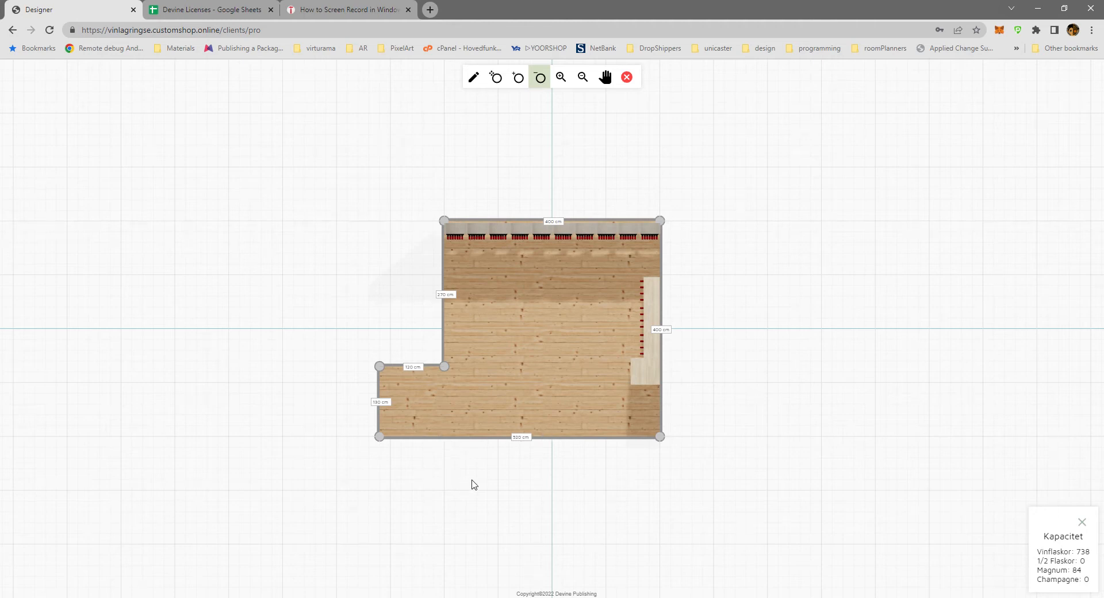
Set the alcove's 120 cm wall to 150 cm and remove the alcove's upper outer corner point.
{"action": "scroll", "coordinate": [801, 401], "scroll_direction": "up", "scroll_amount": 3}
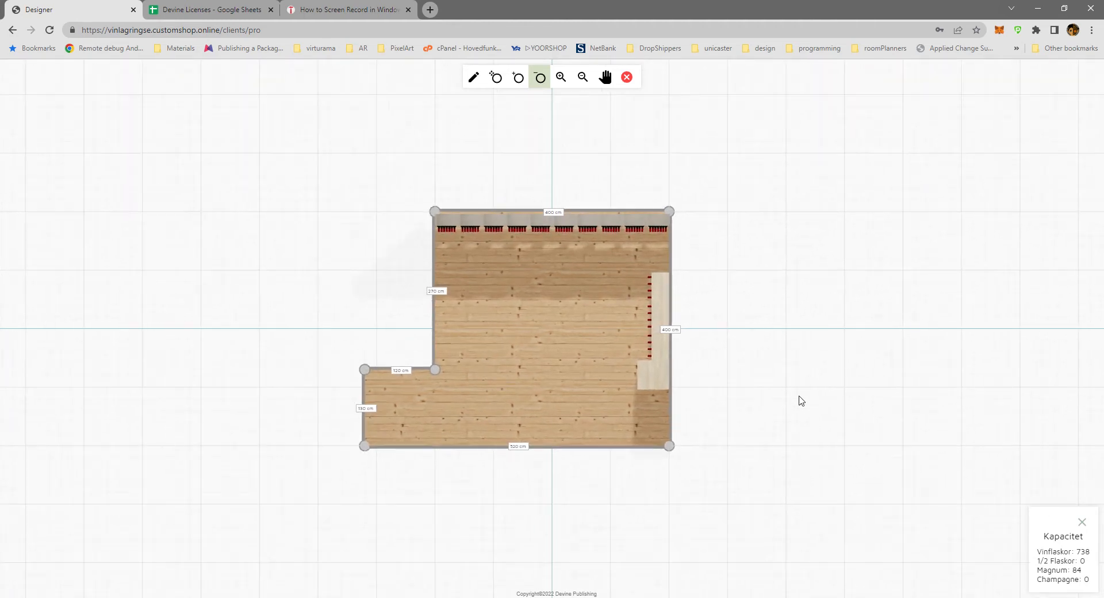
{"action": "left_click", "coordinate": [384, 379]}
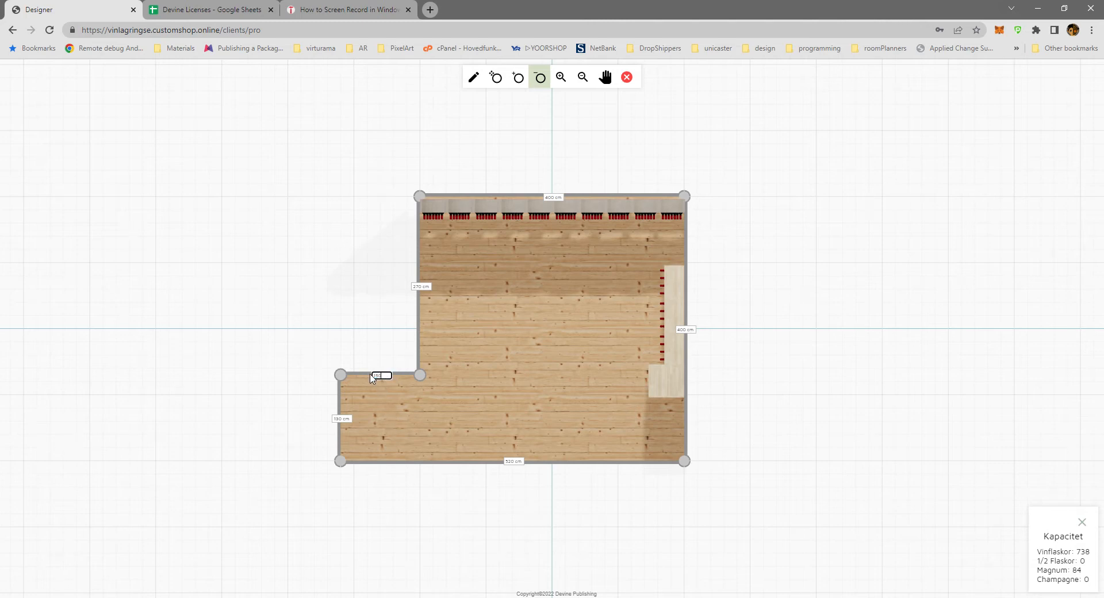
{"action": "key", "text": "Return"}
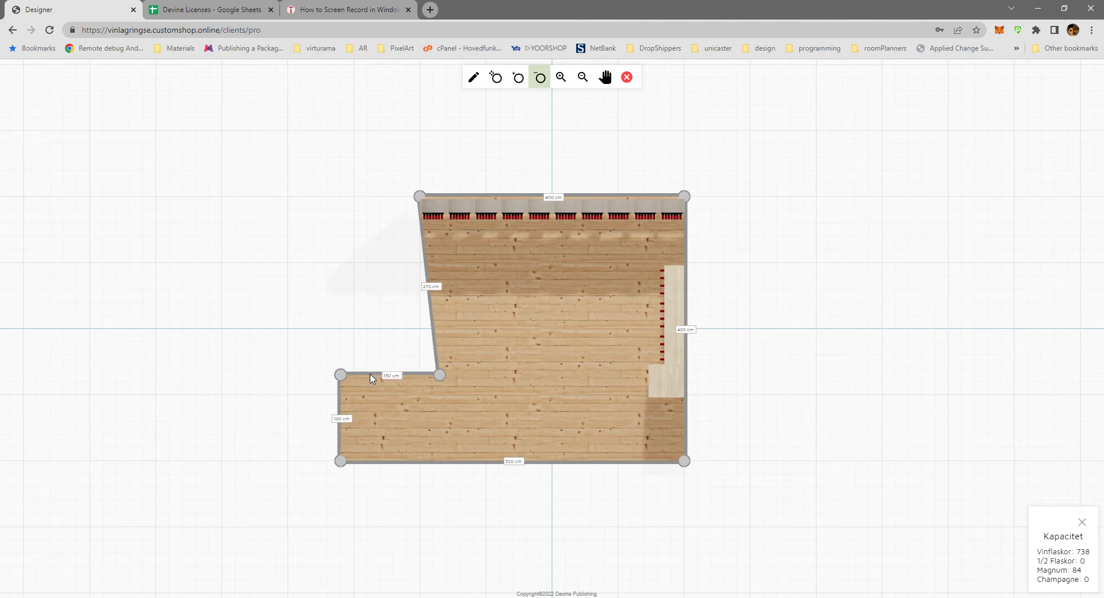
{"action": "left_click", "coordinate": [341, 376]}
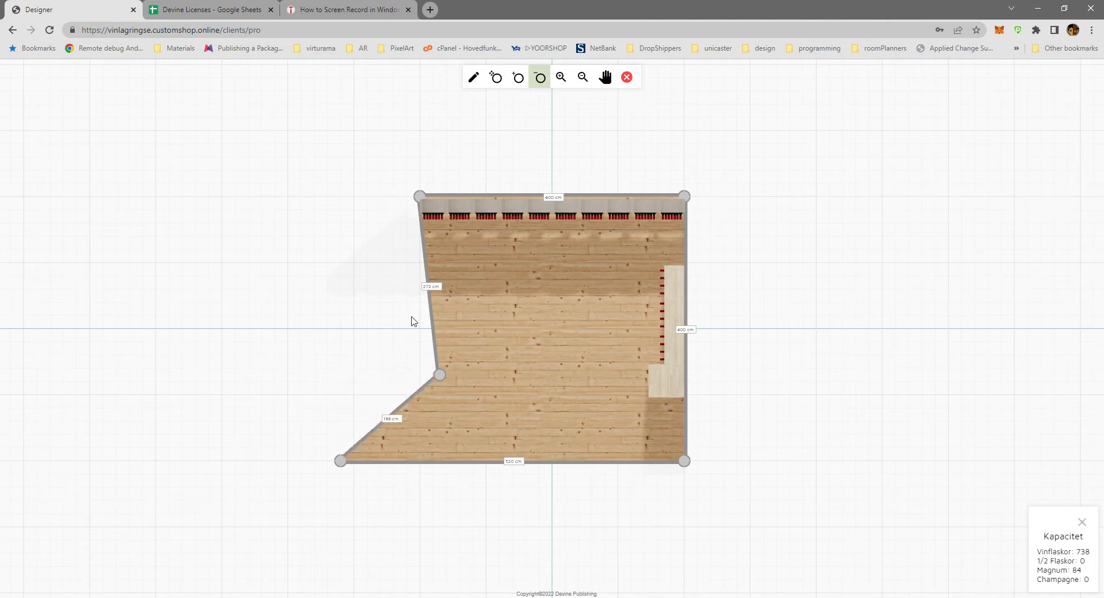
Add a corner point on the slanted wall, square off the extension into an alcove of about 120 by 130 cm, and finish floor plan editing.
{"action": "left_click", "coordinate": [518, 77]}
{"action": "left_click", "coordinate": [406, 403]}
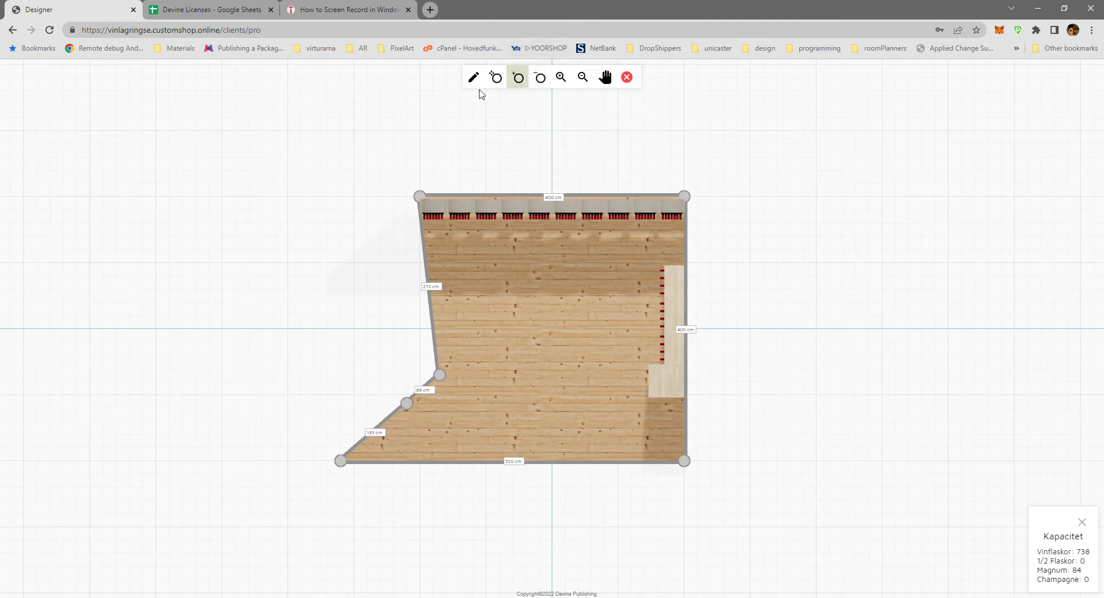
{"action": "left_click", "coordinate": [495, 77]}
{"action": "left_click_drag", "start_coordinate": [420, 403], "coordinate": [327, 379]}
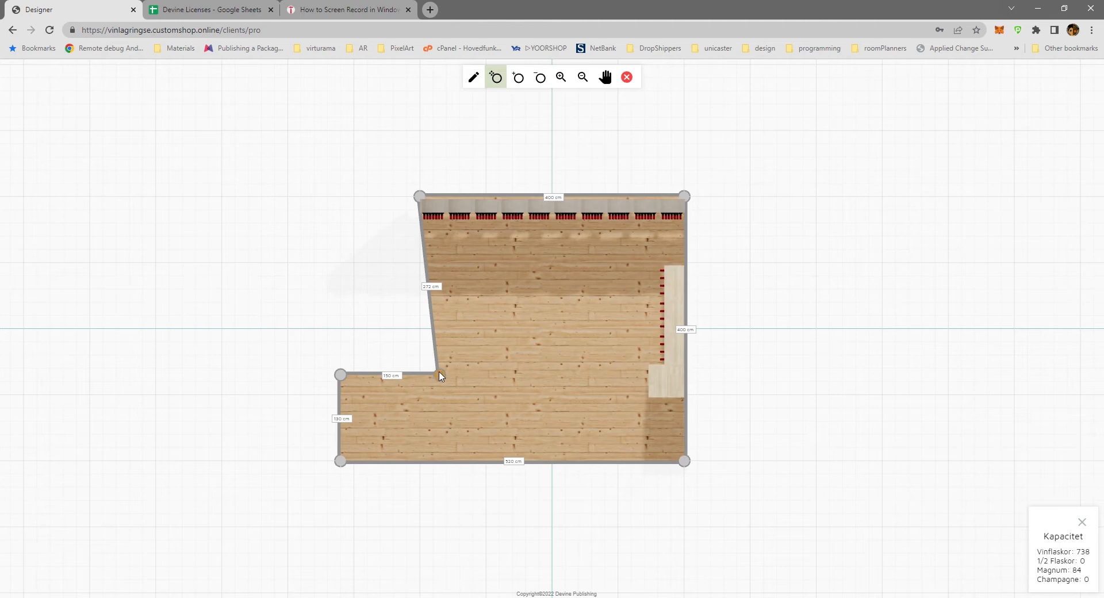
{"action": "left_click_drag", "start_coordinate": [440, 376], "coordinate": [419, 375]}
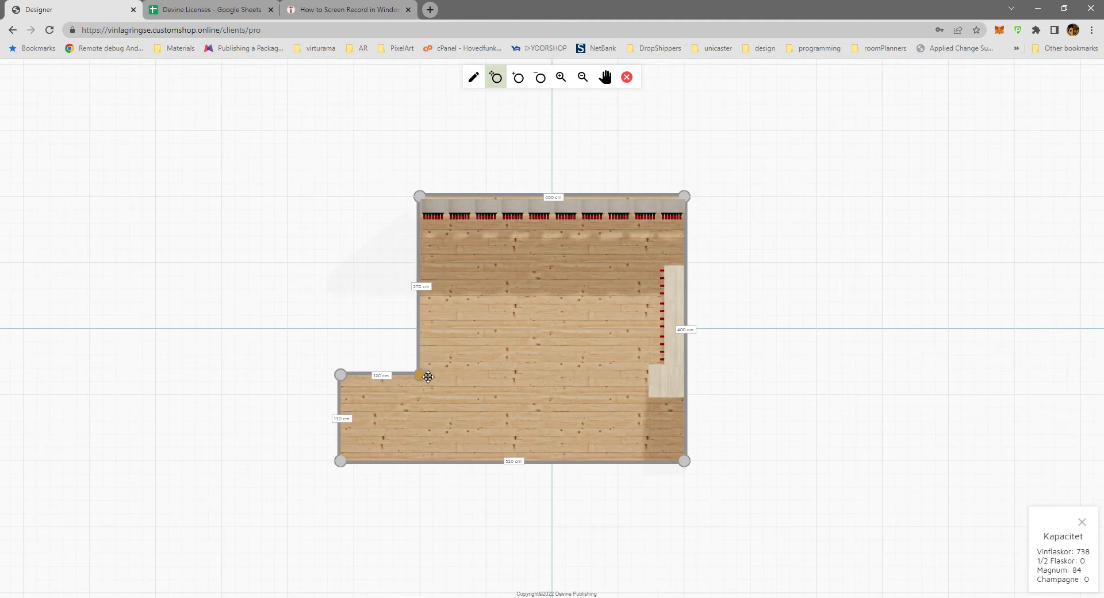
{"action": "left_click", "coordinate": [626, 77]}
Add a staircase to the room and place it along the long bare wall, opposite the Le Bloc racks.
{"action": "left_click_drag", "start_coordinate": [492, 138], "coordinate": [500, 393]}
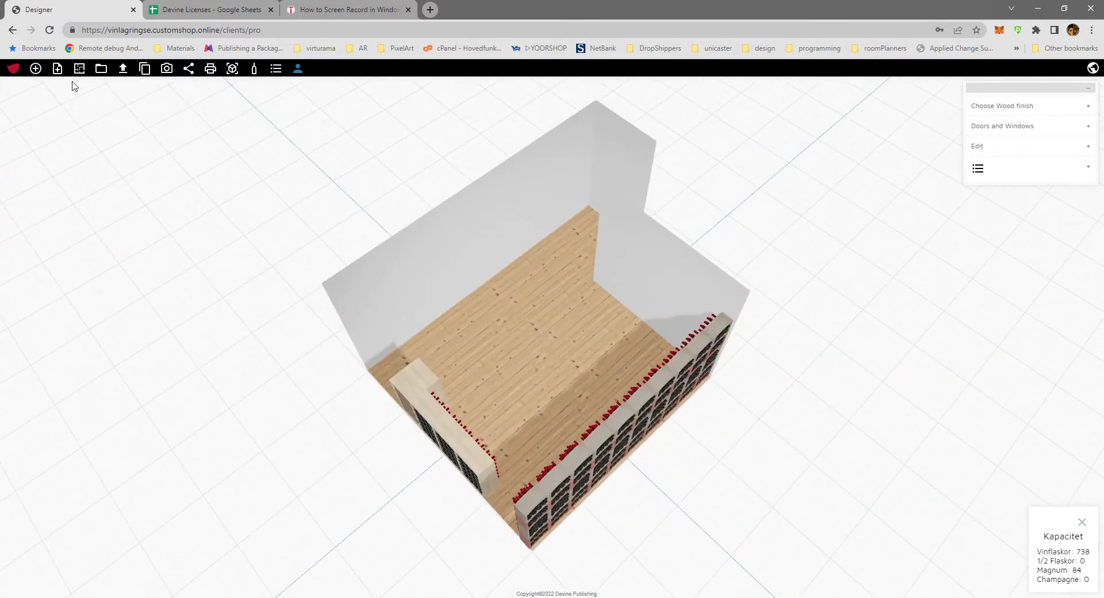
{"action": "left_click", "coordinate": [1008, 127]}
{"action": "left_click", "coordinate": [994, 302]}
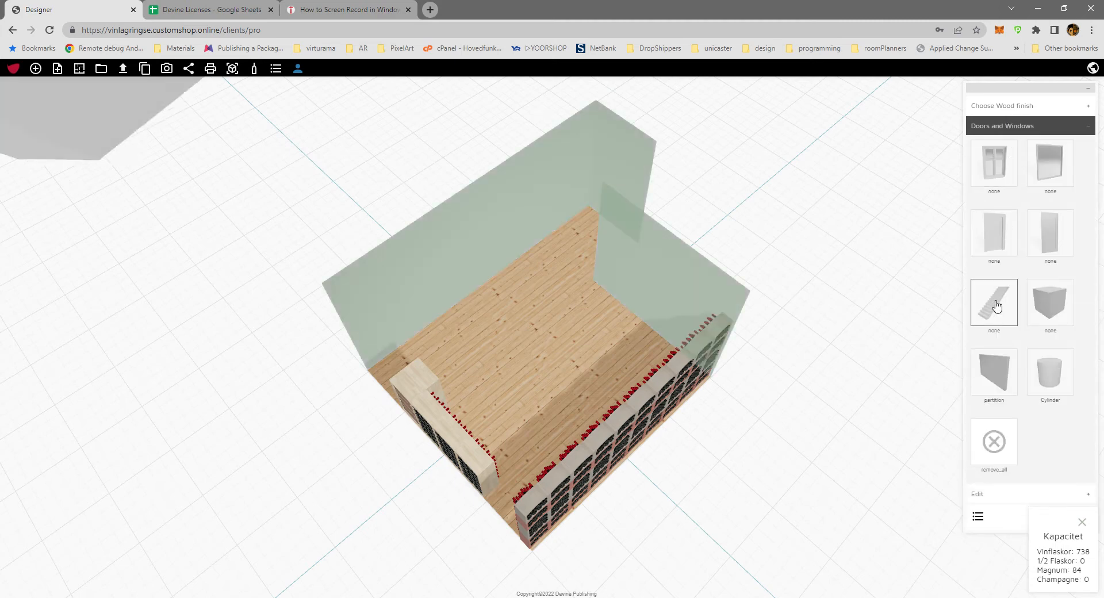
{"action": "left_click", "coordinate": [533, 207]}
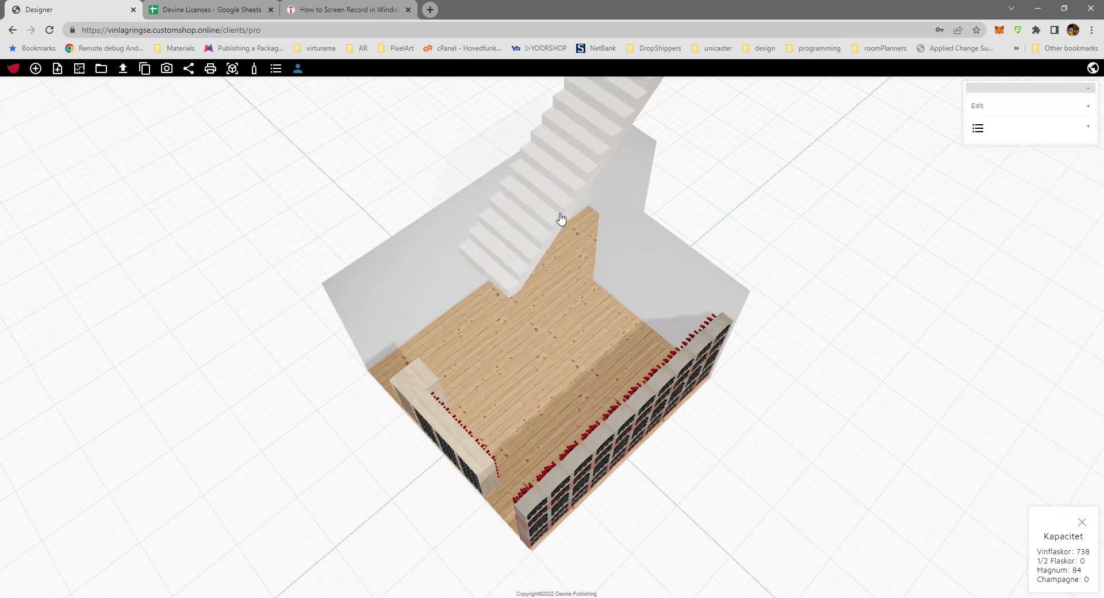
{"action": "left_click_drag", "start_coordinate": [558, 224], "coordinate": [530, 261]}
{"action": "left_click_drag", "start_coordinate": [771, 212], "coordinate": [929, 167]}
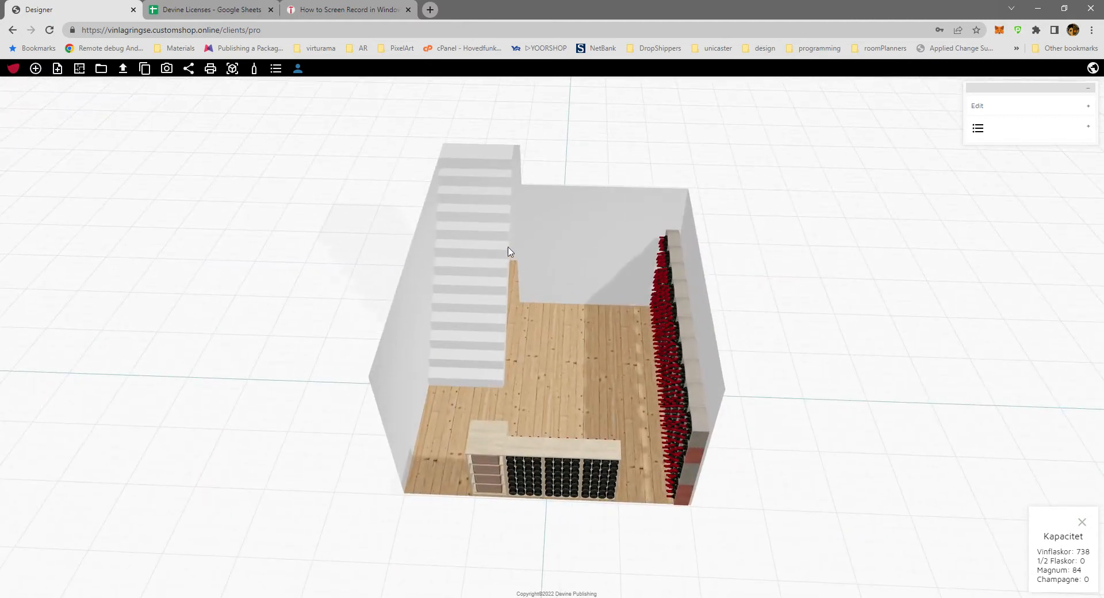
Set the staircase's length to 323 cm and its width to 122 cm.
{"action": "left_click", "coordinate": [1003, 108]}
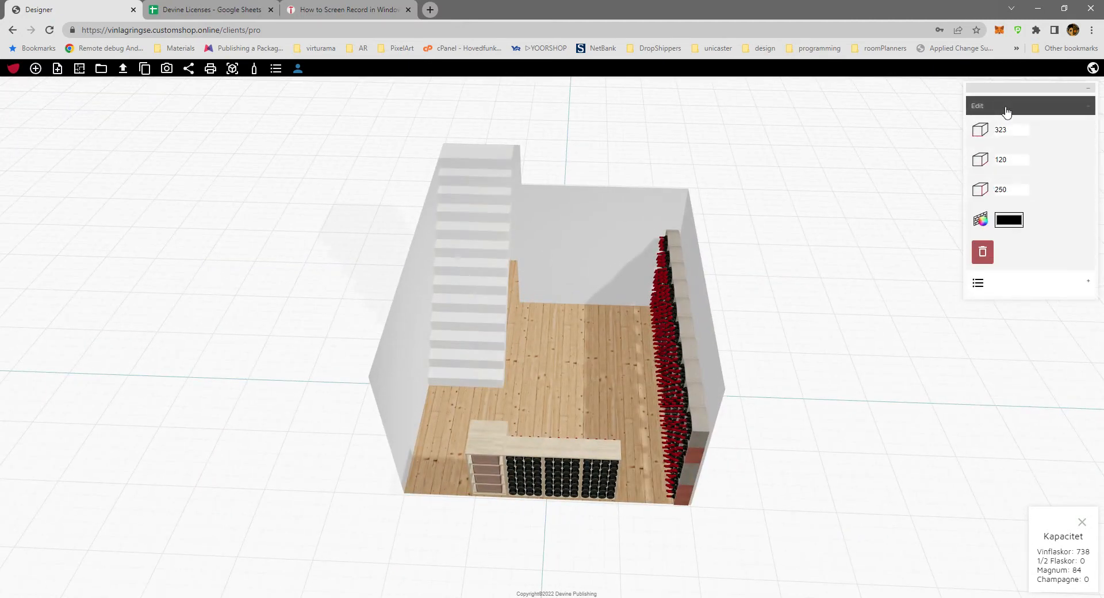
{"action": "left_click", "coordinate": [1025, 129]}
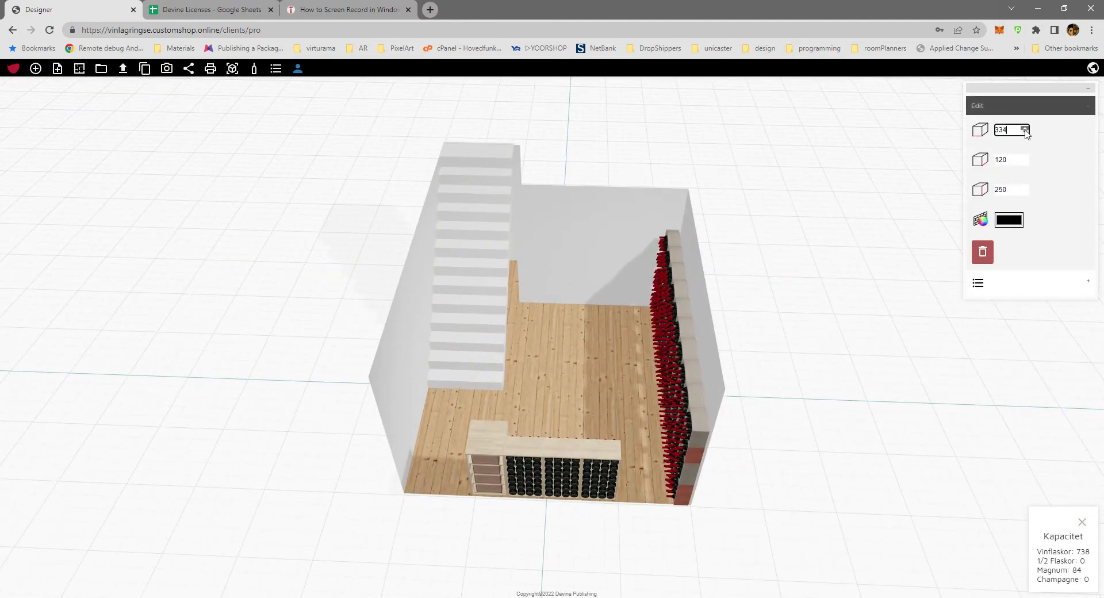
{"action": "left_click", "coordinate": [1025, 158]}
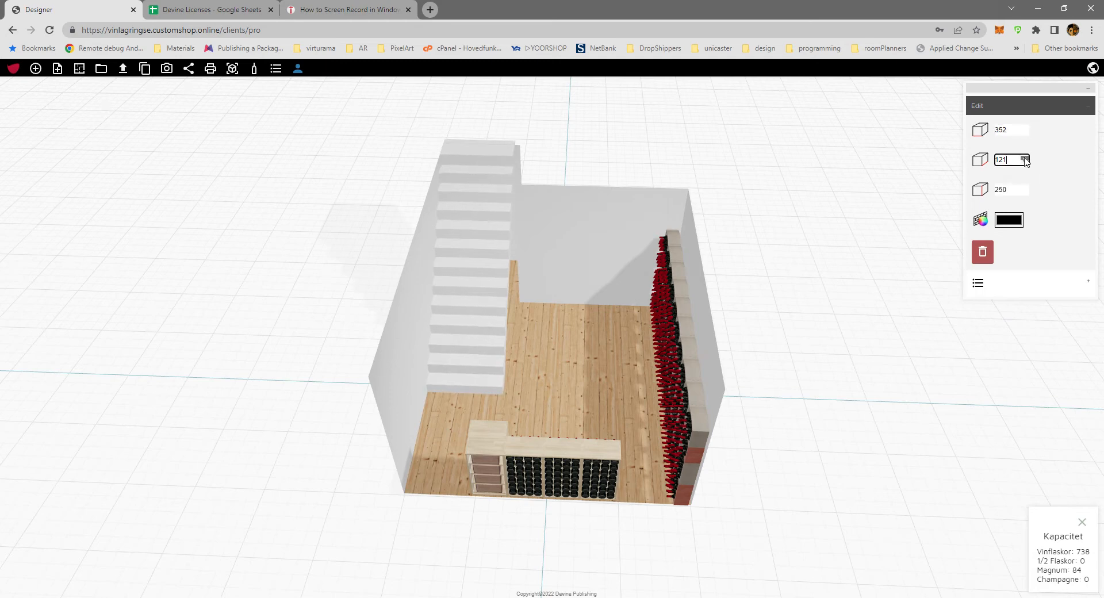
{"action": "left_click", "coordinate": [1025, 162]}
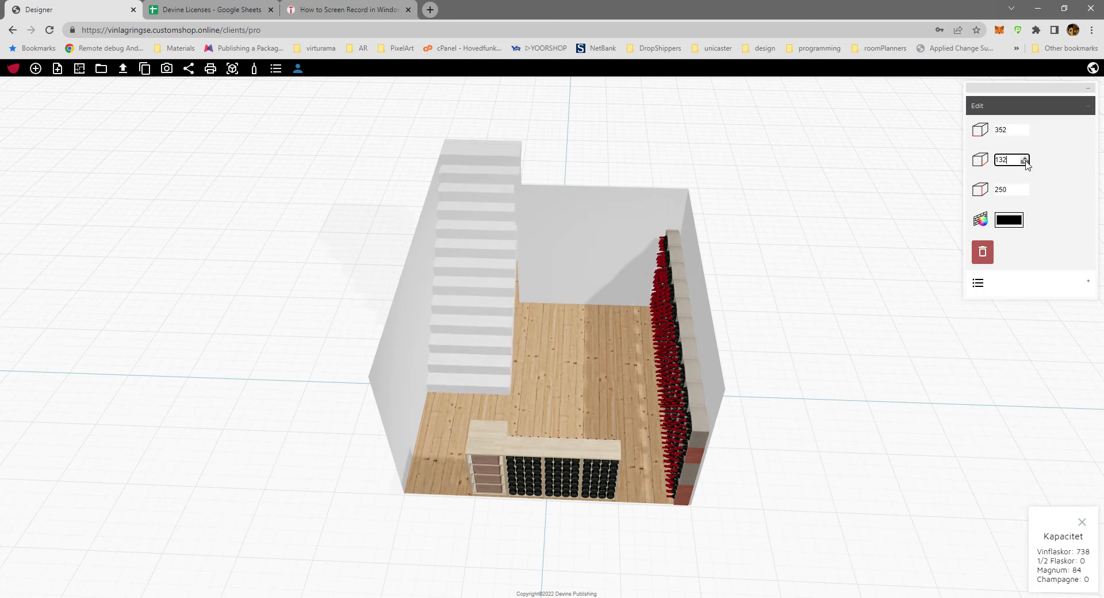
{"action": "left_click", "coordinate": [1026, 134]}
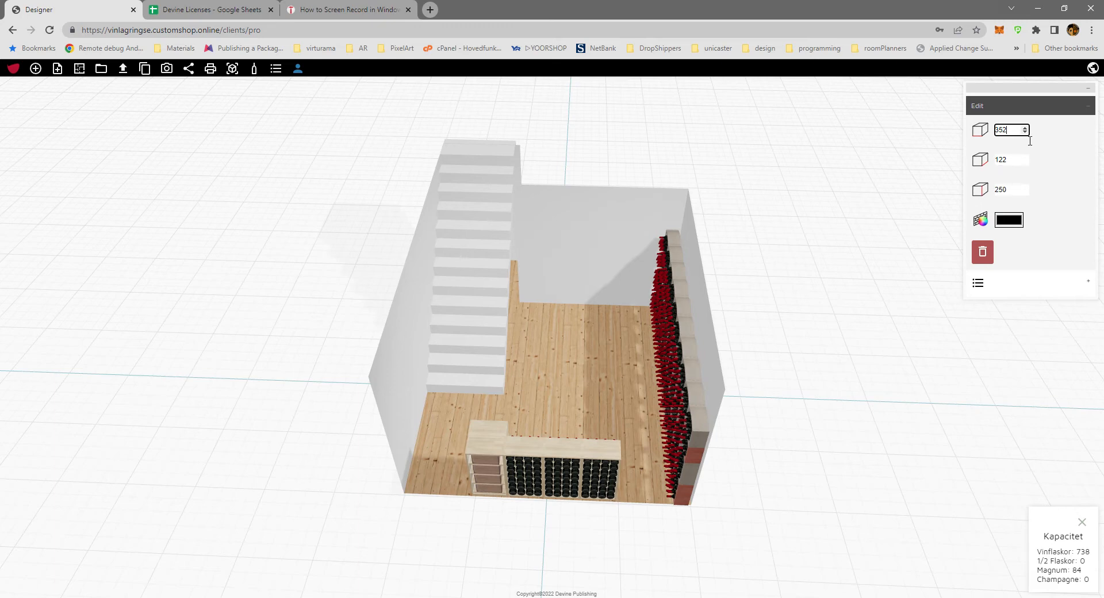
{"action": "left_click", "coordinate": [1025, 132]}
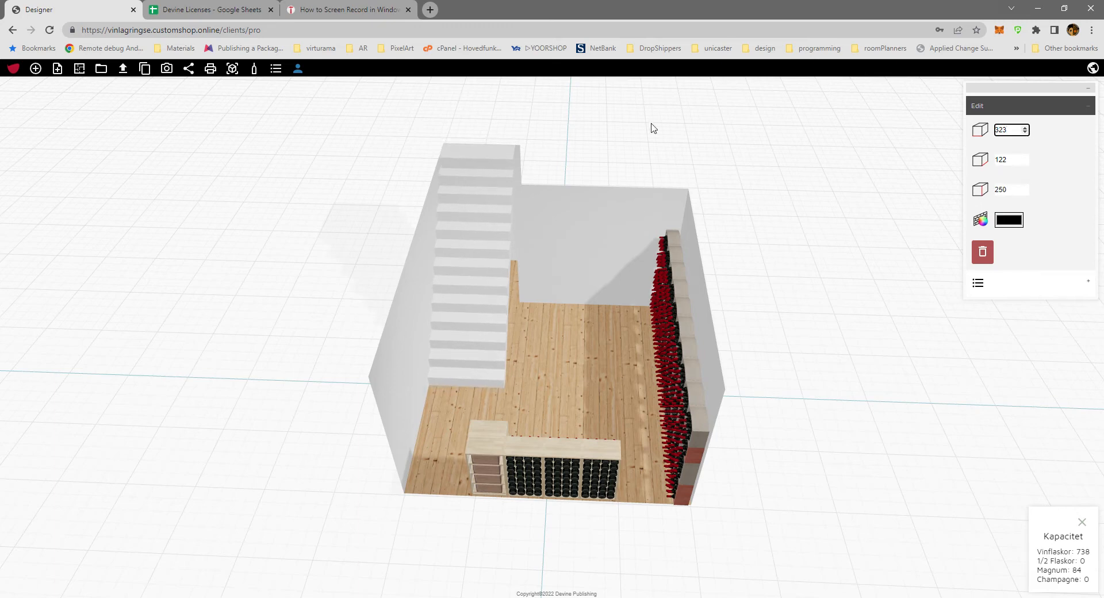
Try the Brick texture on the room's walls and replace it with Painted Brick in a dark grey colour.
{"action": "left_click_drag", "start_coordinate": [711, 153], "coordinate": [441, 249]}
{"action": "scroll", "coordinate": [411, 286], "scroll_direction": "up", "scroll_amount": 10}
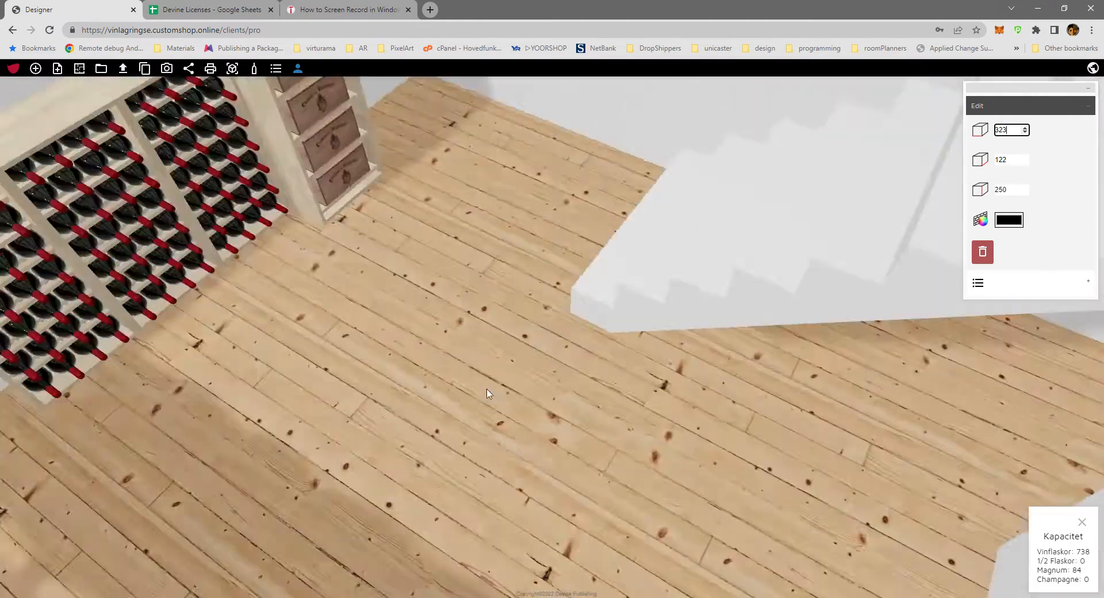
{"action": "left_click_drag", "start_coordinate": [487, 390], "coordinate": [476, 308]}
{"action": "scroll", "coordinate": [474, 387], "scroll_direction": "up", "scroll_amount": 3}
{"action": "scroll", "coordinate": [474, 387], "scroll_direction": "down", "scroll_amount": 5}
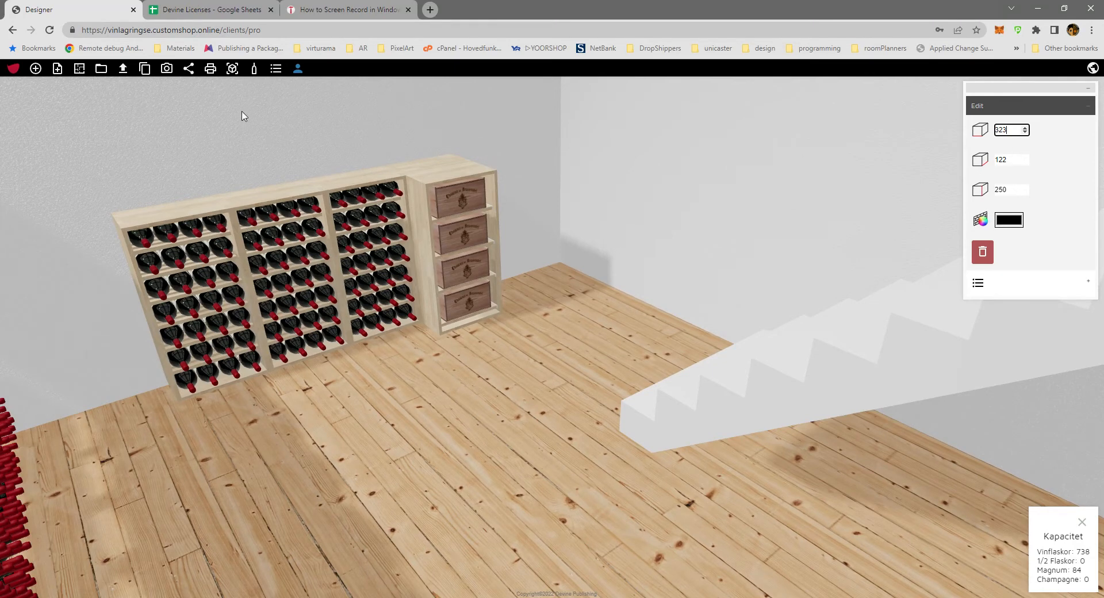
{"action": "left_click", "coordinate": [81, 71]}
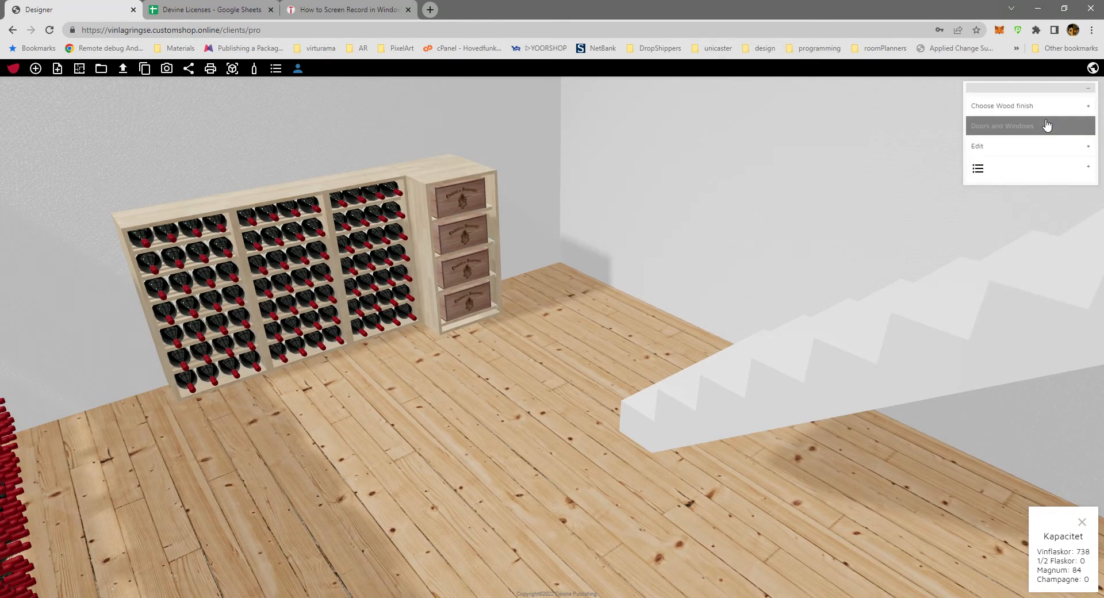
{"action": "left_click", "coordinate": [1013, 149]}
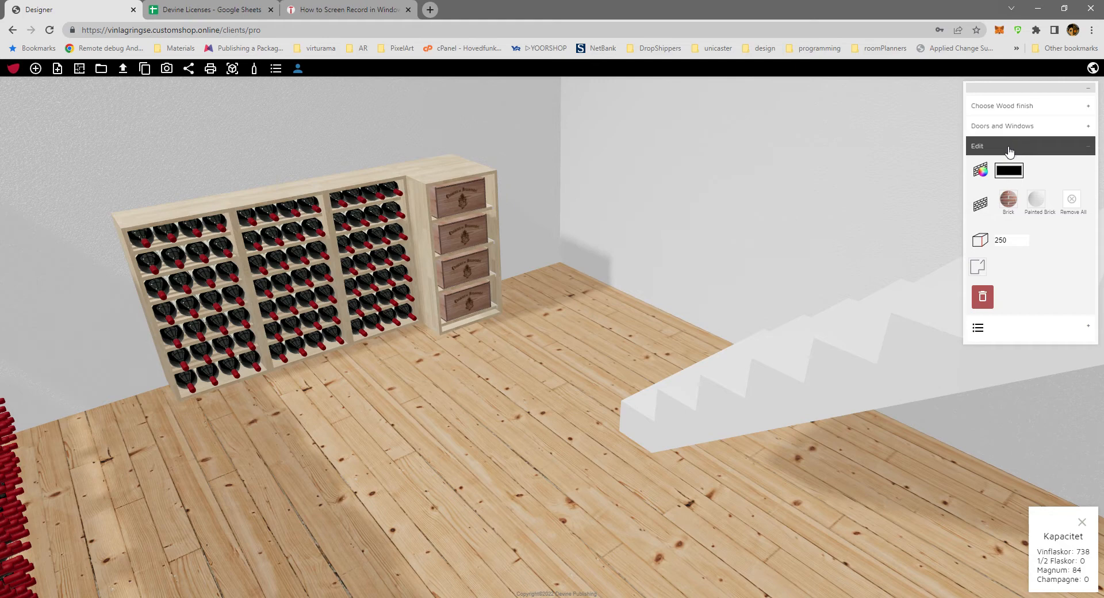
{"action": "left_click", "coordinate": [1011, 202]}
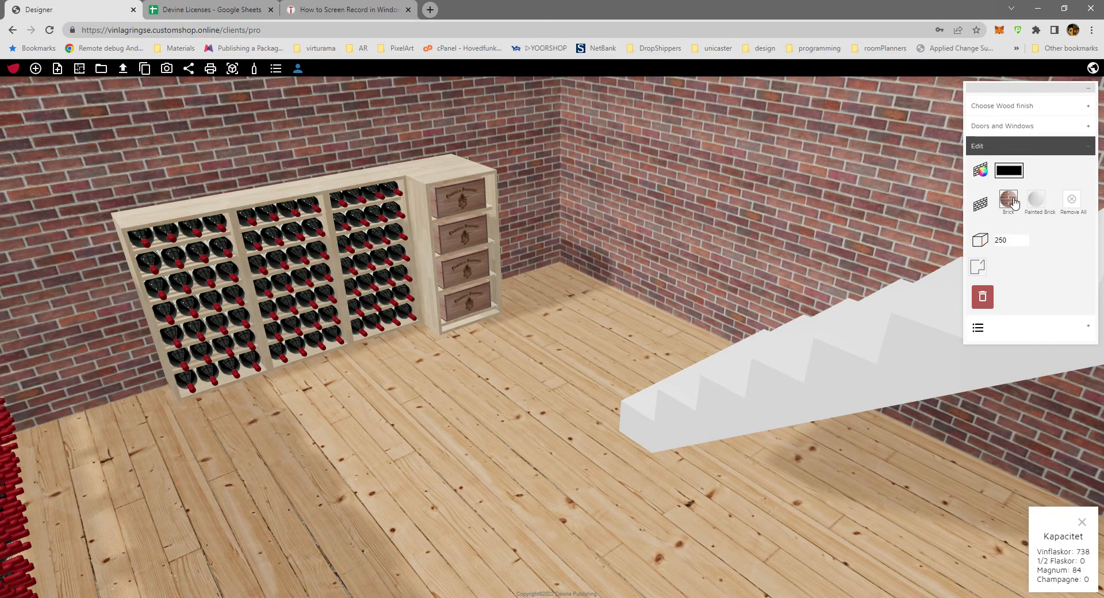
{"action": "left_click", "coordinate": [1042, 202]}
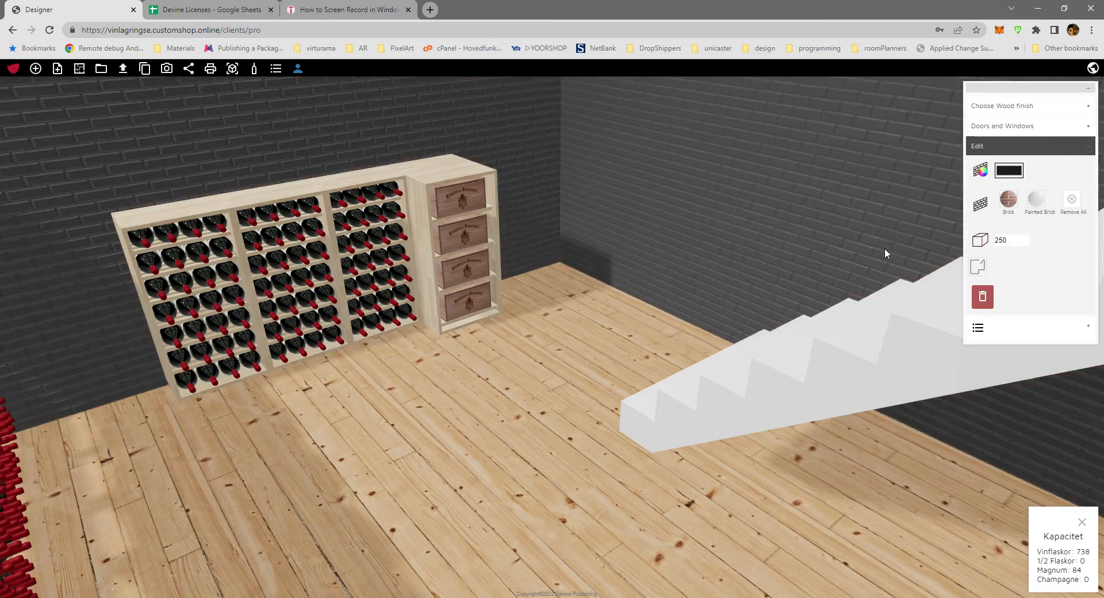
Search the products for "mag", mount an 18 Flaskor Magnum Svart rack on the wall between the stairs and Le Bloc racks, and add two copies.
{"action": "left_click_drag", "start_coordinate": [478, 422], "coordinate": [746, 461]}
{"action": "scroll", "coordinate": [731, 471], "scroll_direction": "down", "scroll_amount": 6}
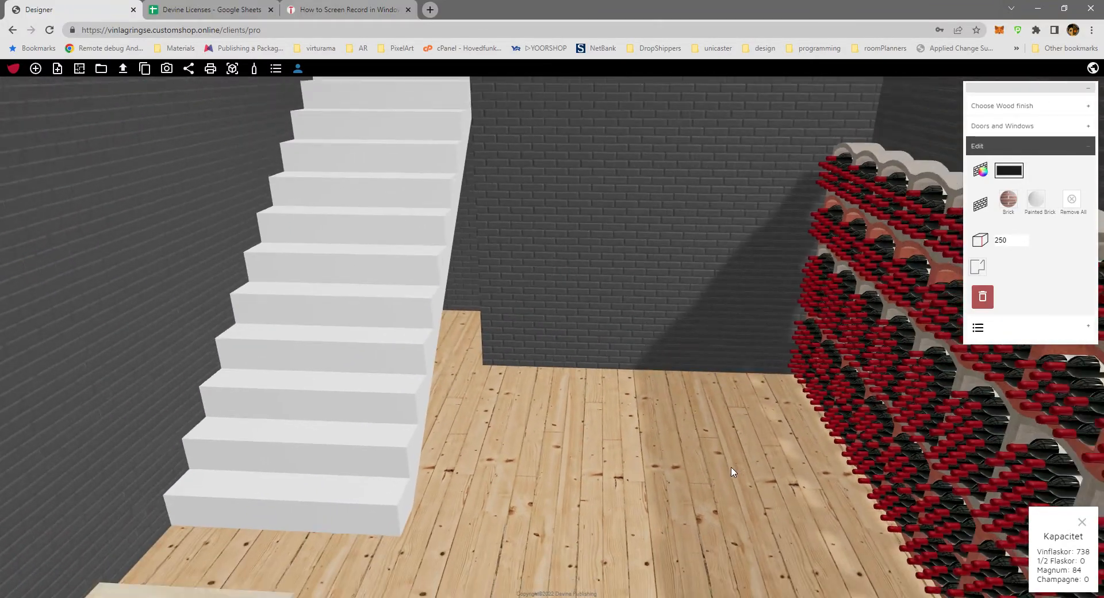
{"action": "scroll", "coordinate": [731, 472], "scroll_direction": "up", "scroll_amount": 5}
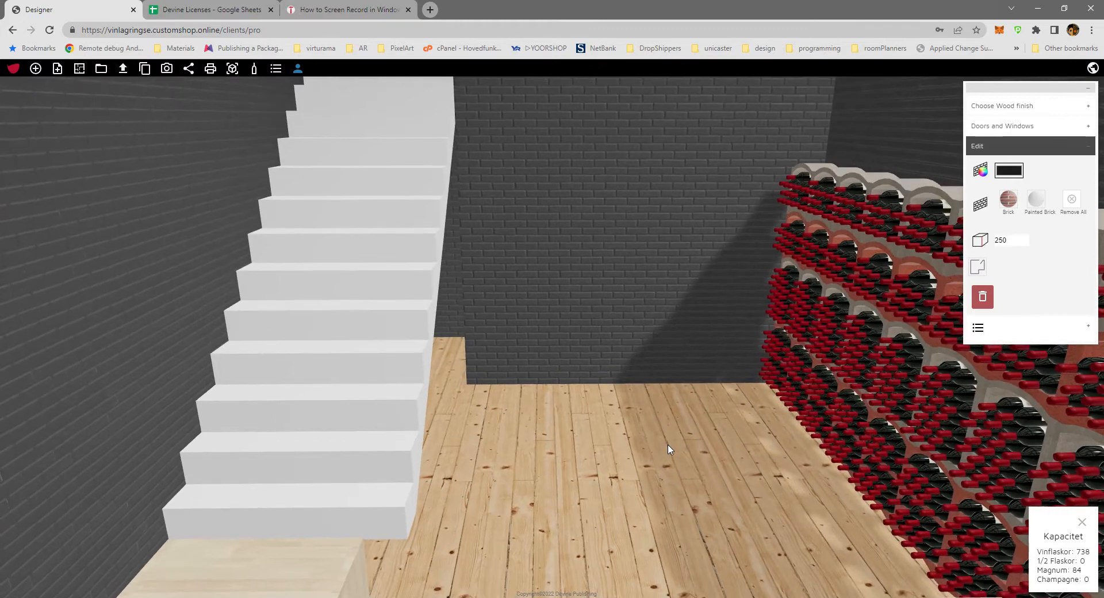
{"action": "left_click", "coordinate": [36, 69]}
{"action": "left_click", "coordinate": [77, 103]}
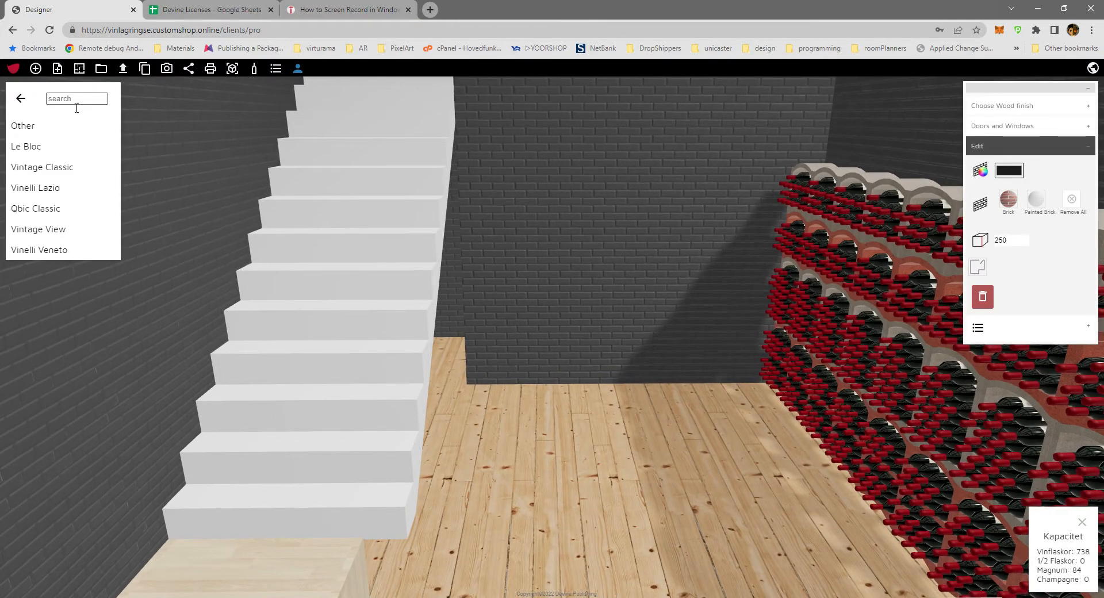
{"action": "type", "text": "ma"}
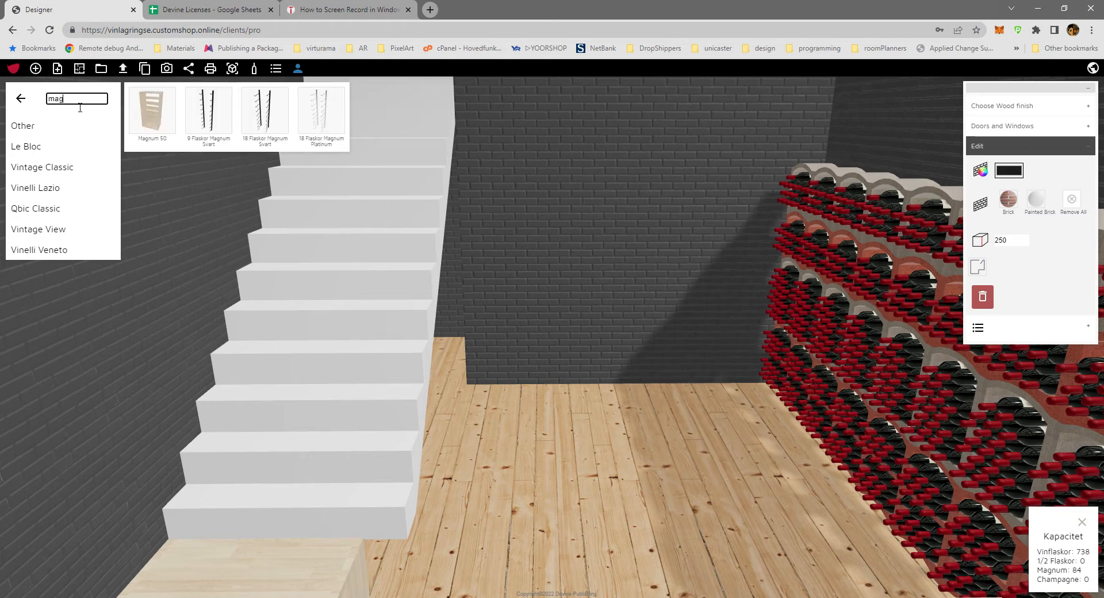
{"action": "type", "text": "g"}
{"action": "left_click", "coordinate": [269, 118]}
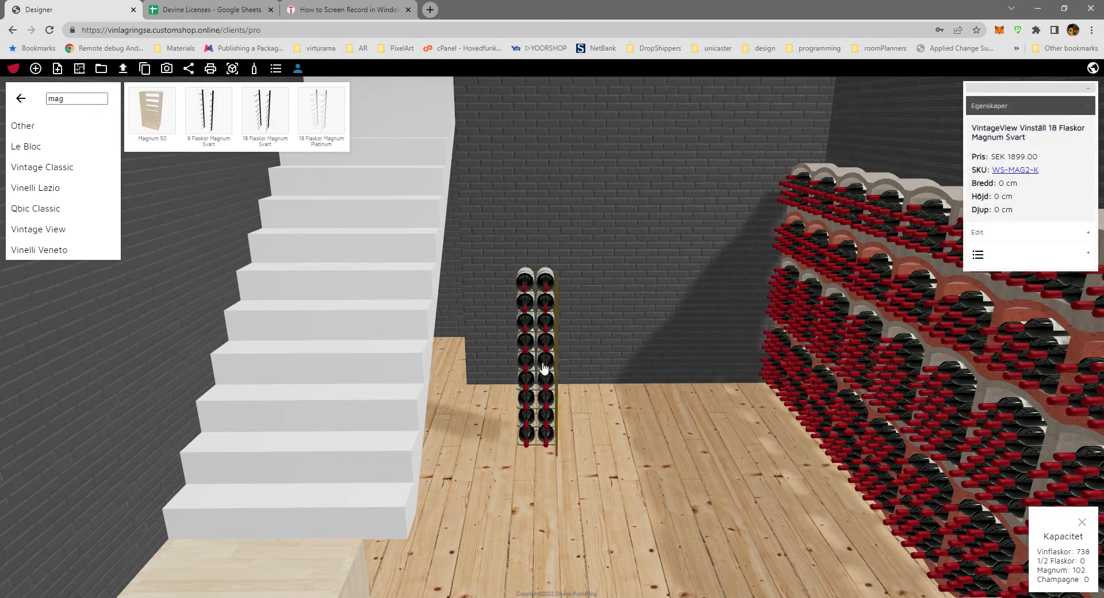
{"action": "left_click_drag", "start_coordinate": [537, 362], "coordinate": [552, 338]}
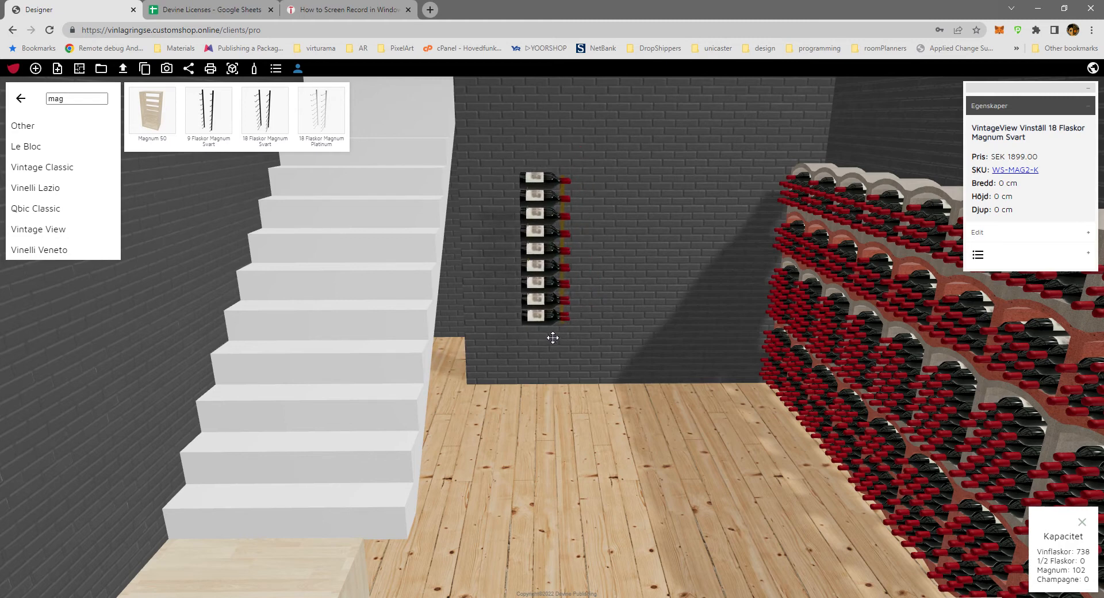
{"action": "key", "text": "ctrl+v"}
{"action": "key", "text": "ctrl+v"}
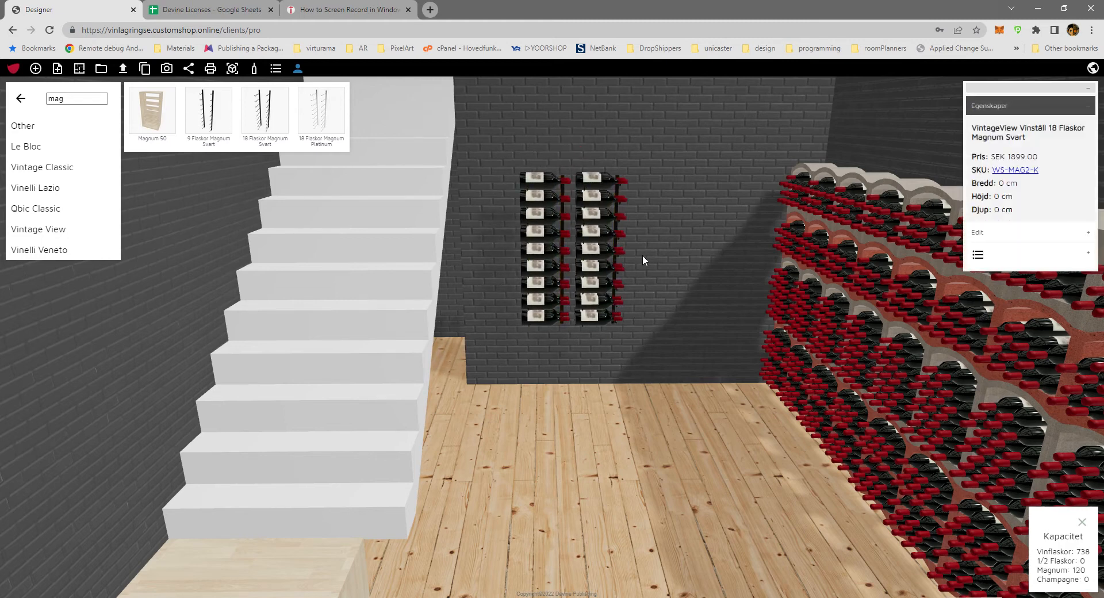
Examine the furnished room from several angles and close the product catalogue.
{"action": "left_click_drag", "start_coordinate": [631, 484], "coordinate": [493, 479]}
{"action": "left_click_drag", "start_coordinate": [620, 298], "coordinate": [426, 373]}
{"action": "scroll", "coordinate": [428, 373], "scroll_direction": "down", "scroll_amount": 3}
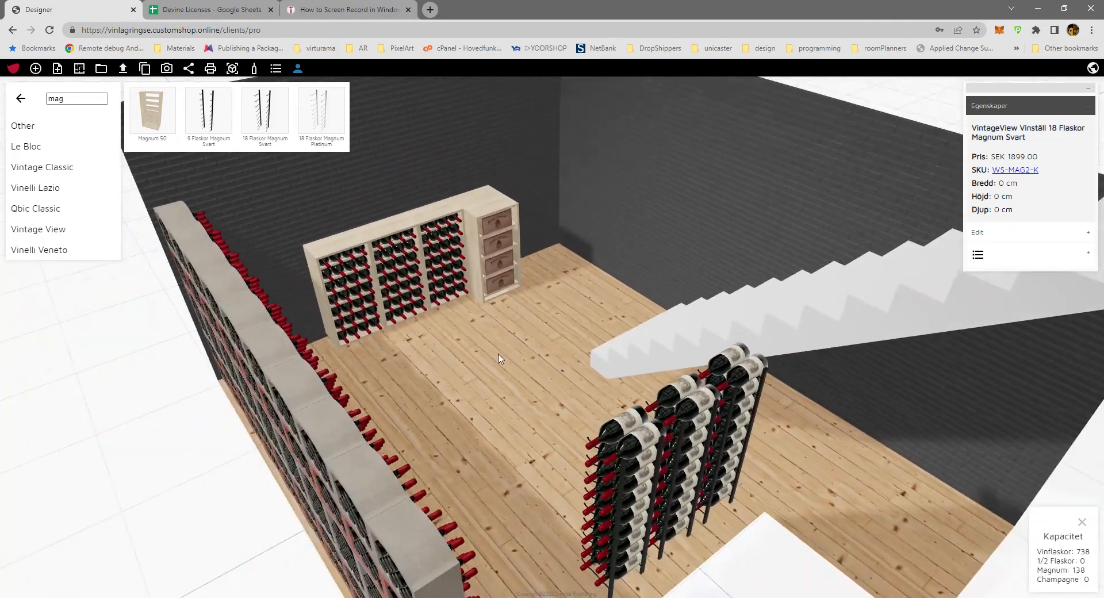
{"action": "left_click_drag", "start_coordinate": [498, 355], "coordinate": [378, 351]}
{"action": "left_click_drag", "start_coordinate": [554, 331], "coordinate": [440, 347]}
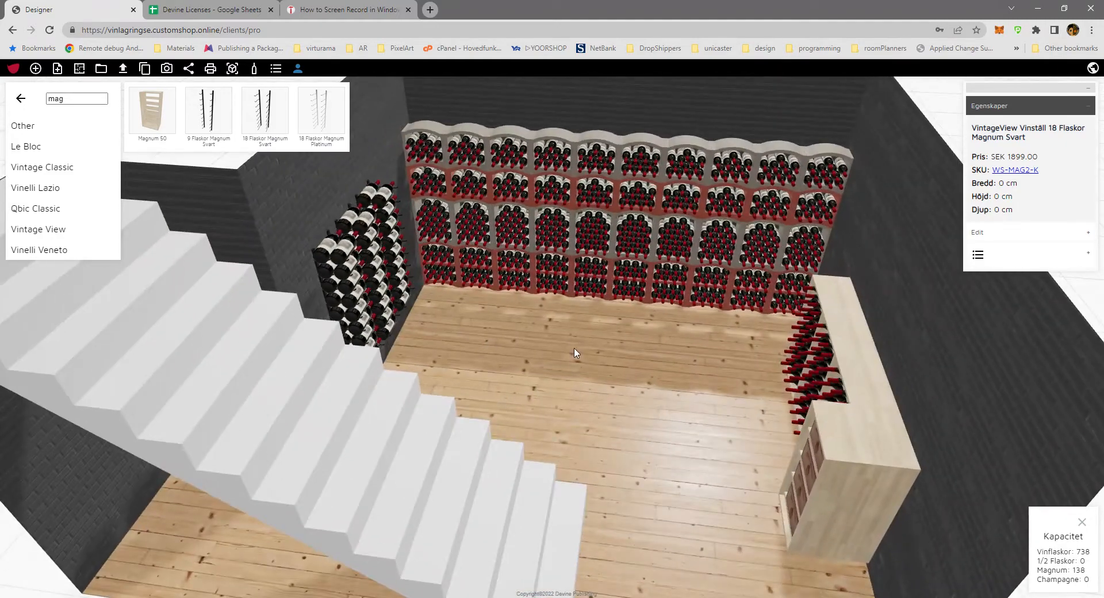
{"action": "scroll", "coordinate": [576, 351], "scroll_direction": "down", "scroll_amount": 5}
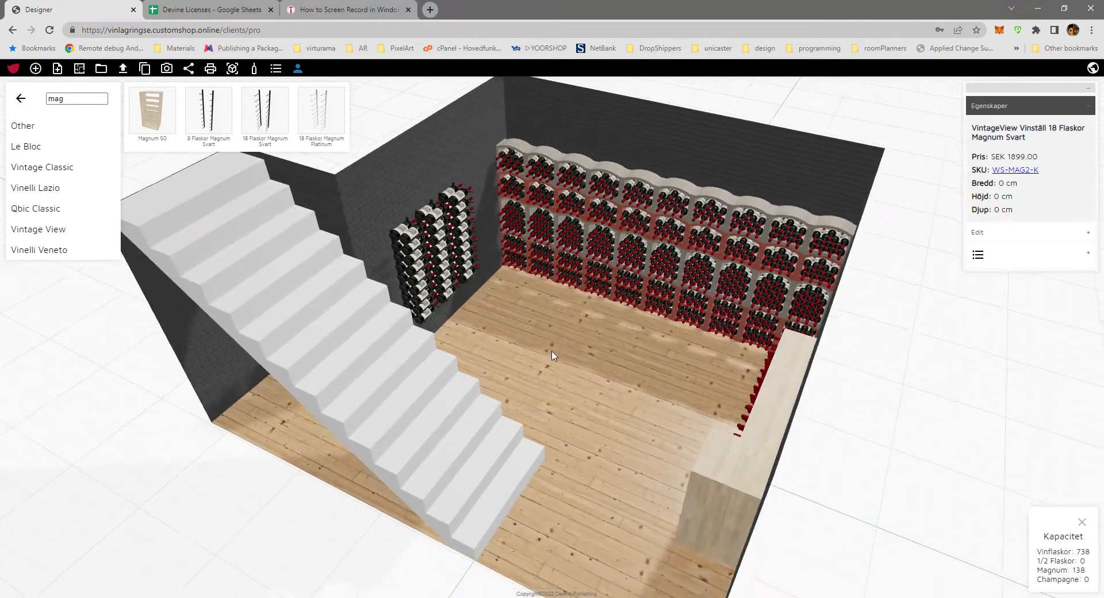
{"action": "left_click_drag", "start_coordinate": [552, 355], "coordinate": [556, 341]}
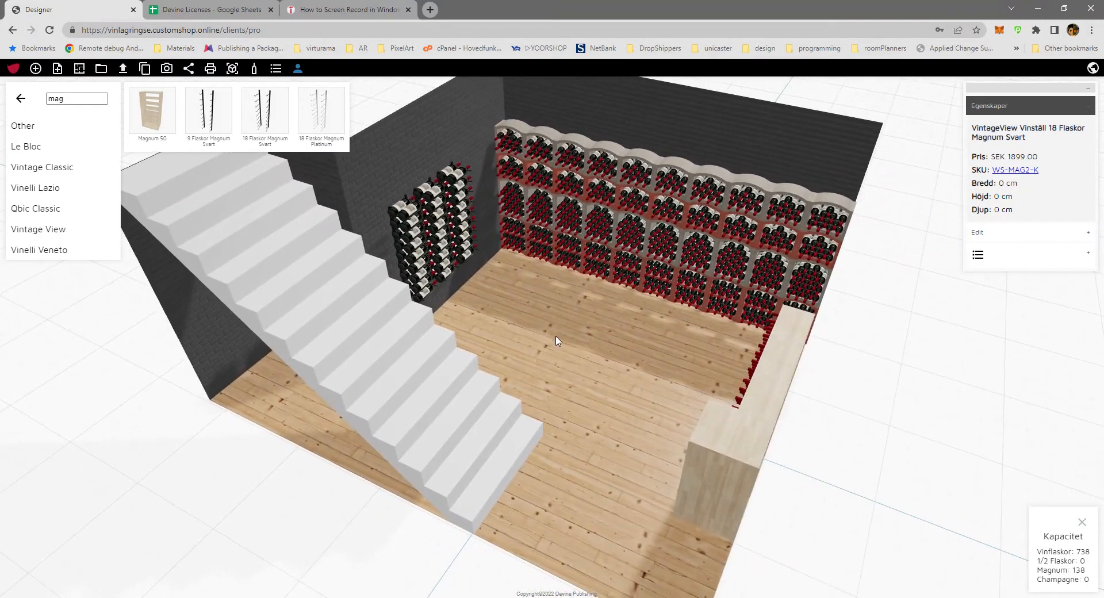
{"action": "left_click", "coordinate": [24, 100]}
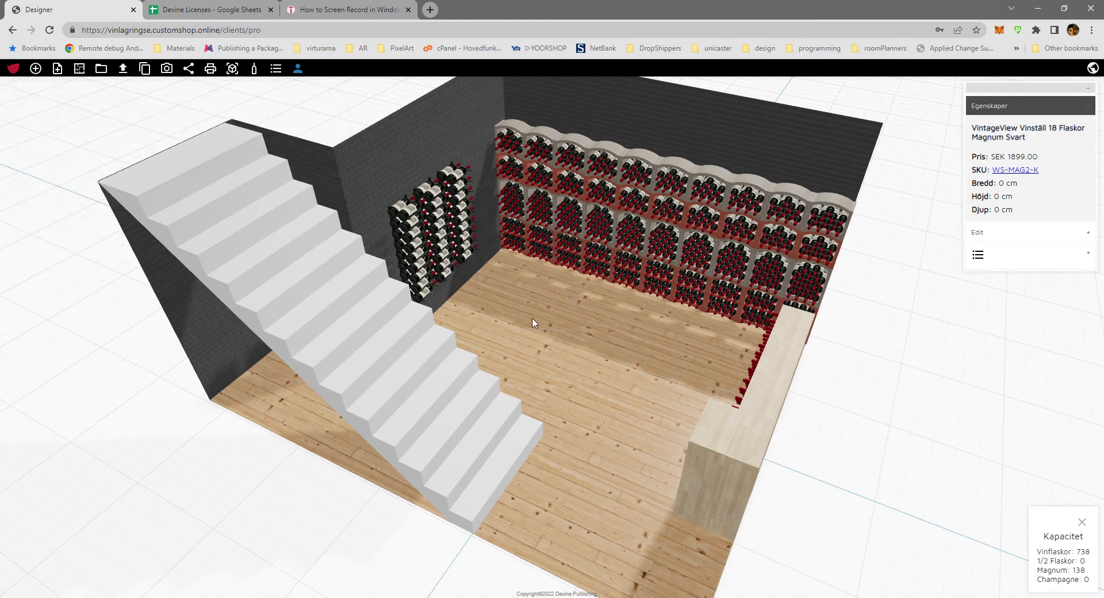
Open the design's print preview and review the room image, bottle capacity and itemised price list.
{"action": "left_click", "coordinate": [212, 70]}
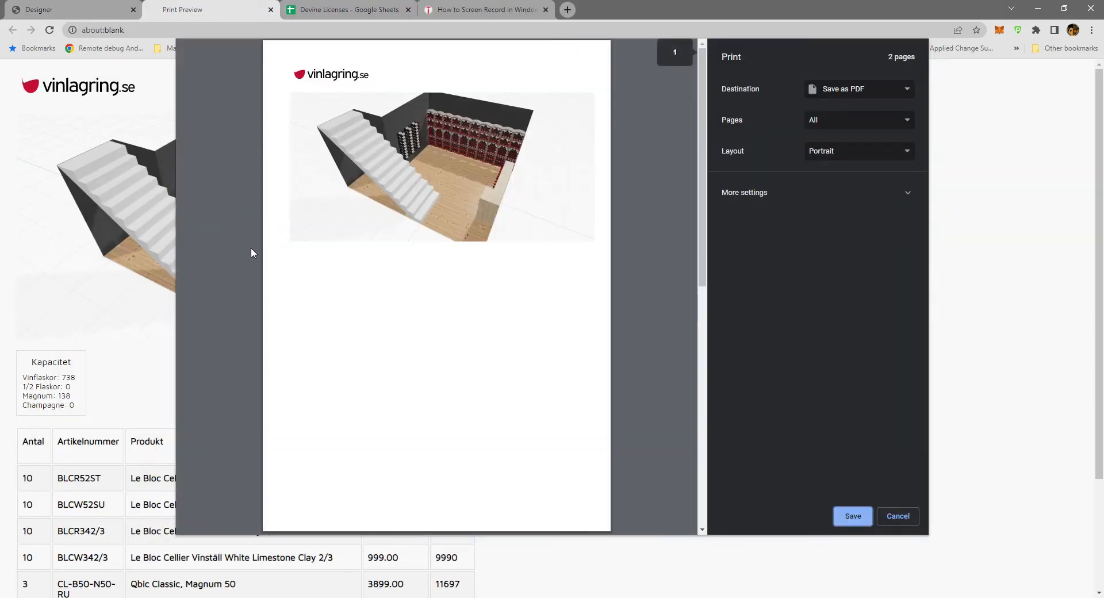
{"action": "scroll", "coordinate": [476, 389], "scroll_direction": "down", "scroll_amount": 8}
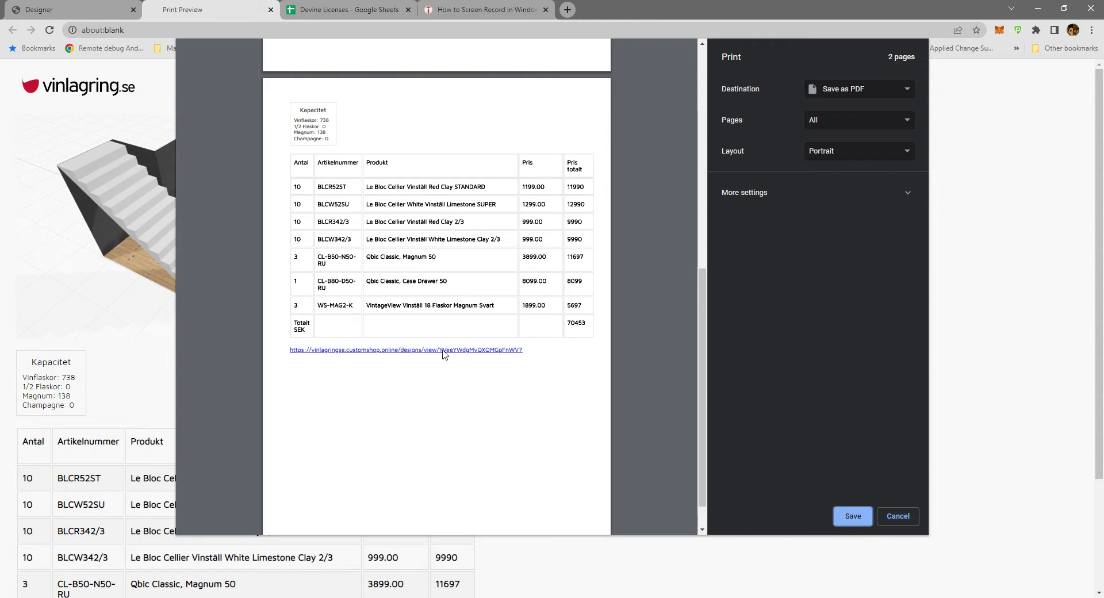
{"action": "scroll", "coordinate": [454, 397], "scroll_direction": "up", "scroll_amount": 5}
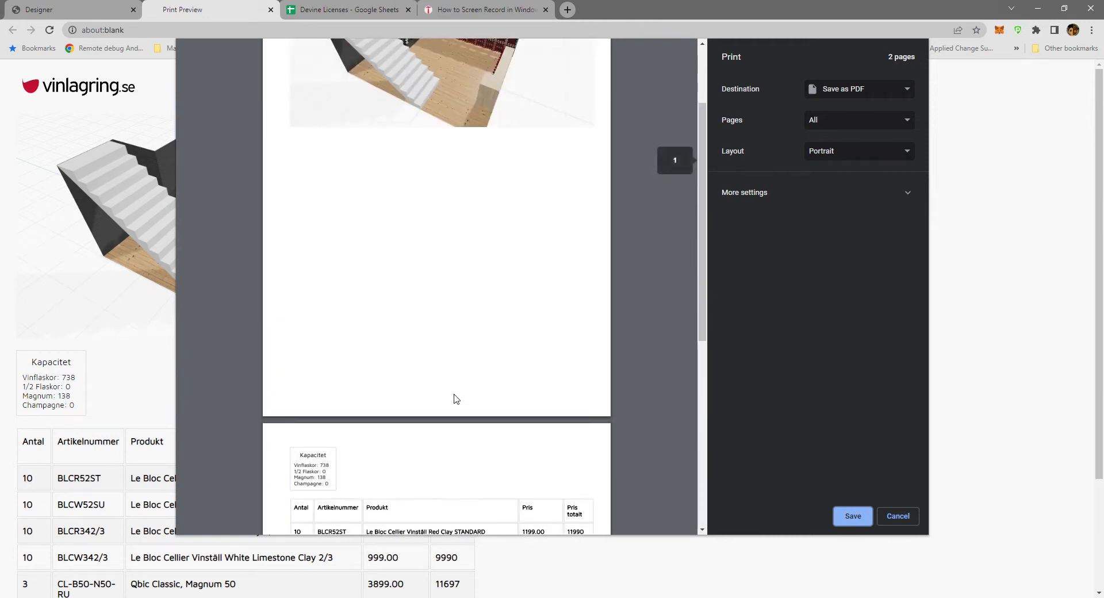
{"action": "scroll", "coordinate": [456, 398], "scroll_direction": "down", "scroll_amount": 5}
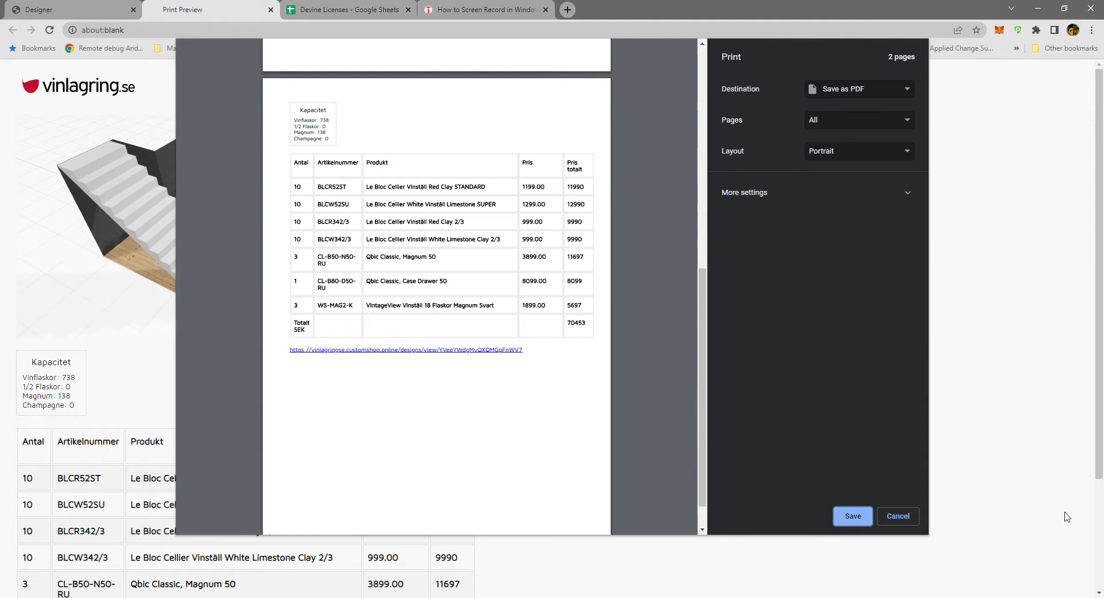
Cancel printing, glance over the previewed room image and price list, and close the print preview.
{"action": "left_click", "coordinate": [898, 516]}
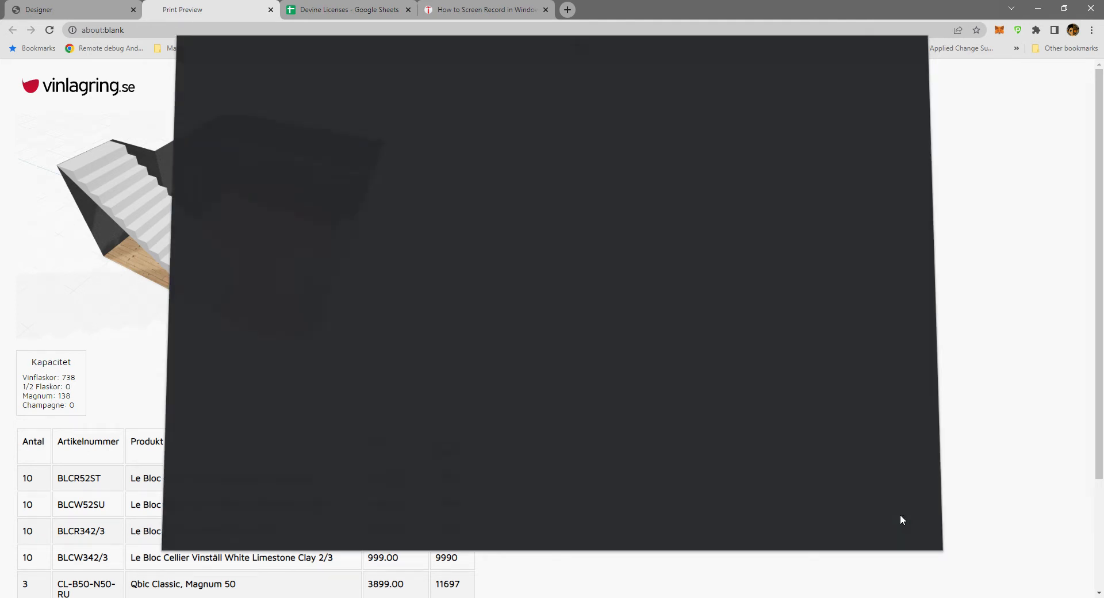
{"action": "scroll", "coordinate": [484, 349], "scroll_direction": "down", "scroll_amount": 3}
{"action": "scroll", "coordinate": [484, 352], "scroll_direction": "up", "scroll_amount": 3}
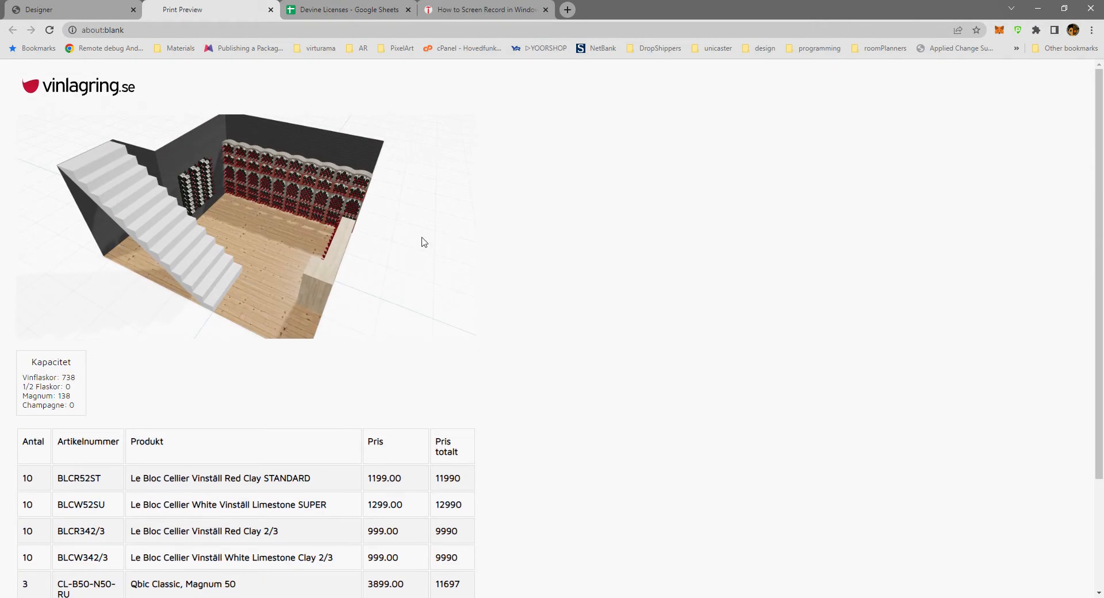
{"action": "left_click", "coordinate": [270, 10]}
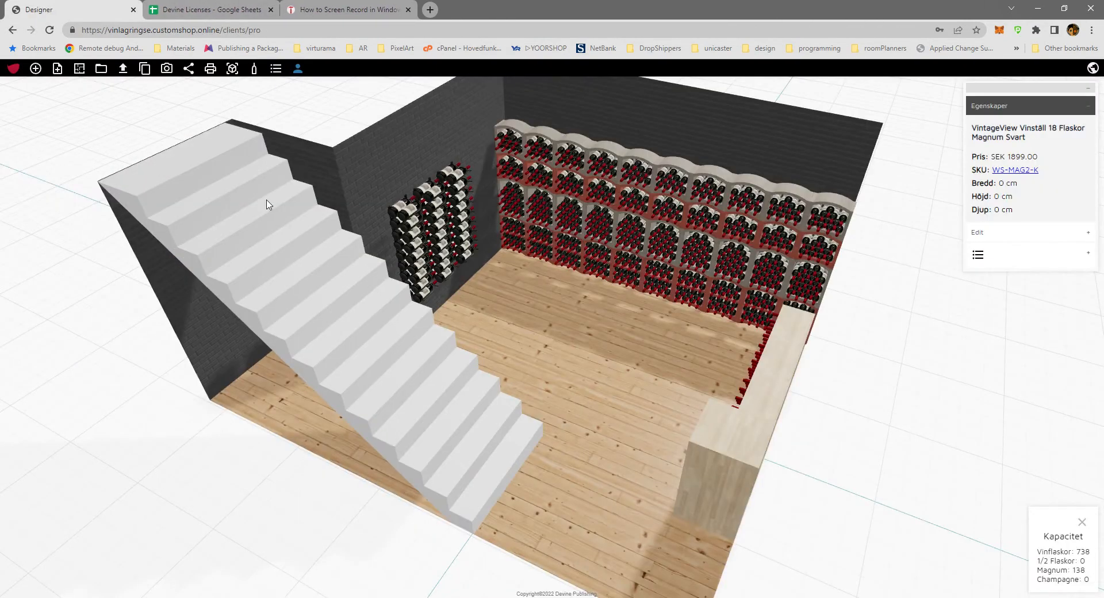
Examine the furnished room, its staircase and wine racks from several angles.
{"action": "left_click_drag", "start_coordinate": [575, 434], "coordinate": [535, 394]}
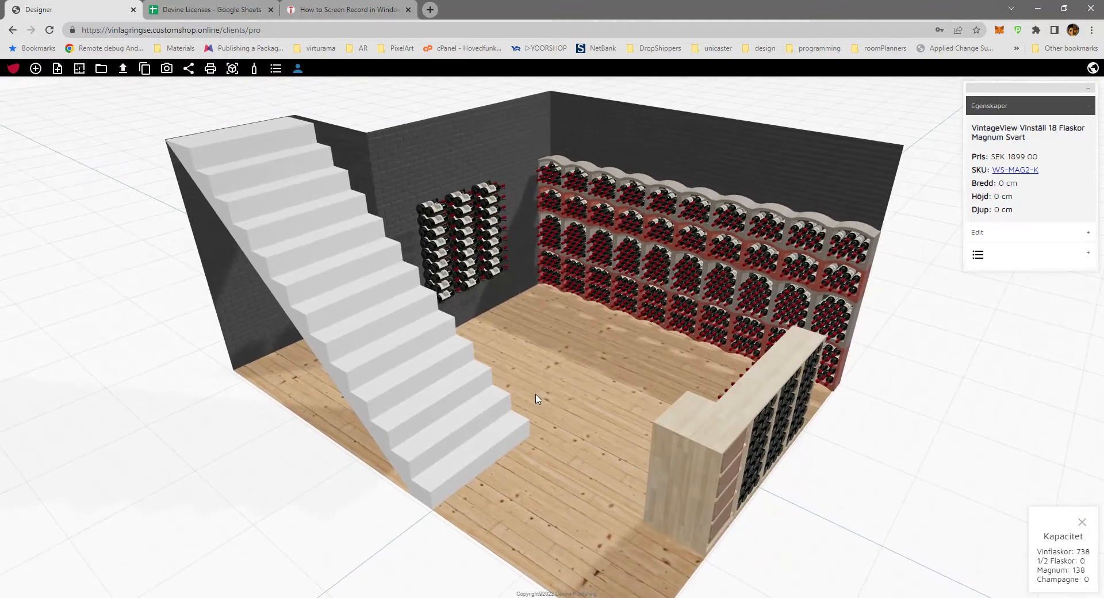
{"action": "scroll", "coordinate": [535, 398], "scroll_direction": "up", "scroll_amount": 2}
{"action": "scroll", "coordinate": [535, 398], "scroll_direction": "down", "scroll_amount": 5}
{"action": "left_click_drag", "start_coordinate": [586, 372], "coordinate": [393, 404]}
{"action": "left_click_drag", "start_coordinate": [546, 397], "coordinate": [219, 381]}
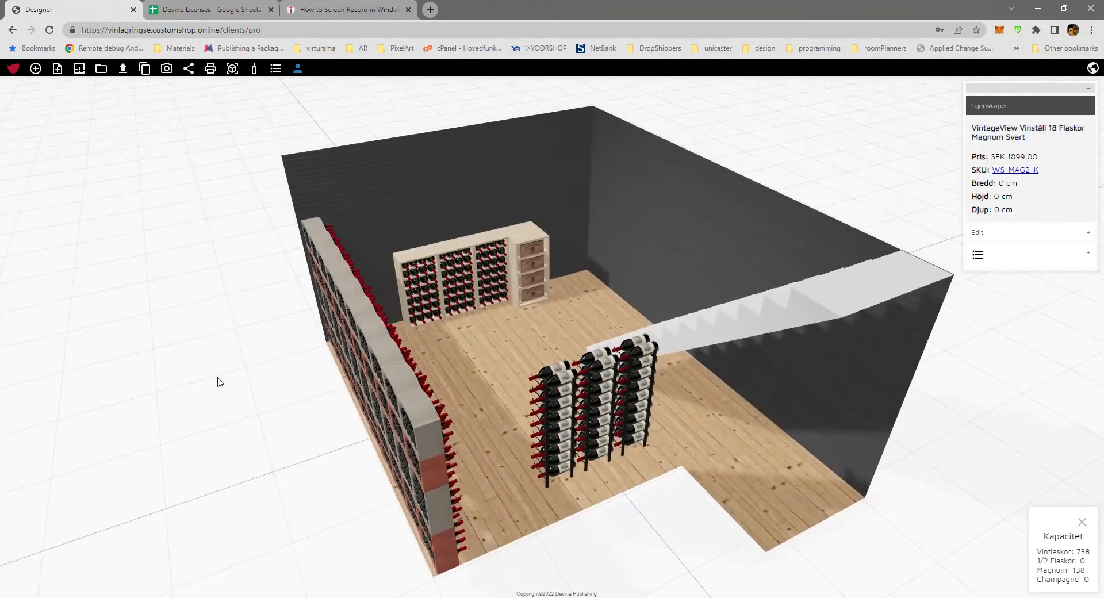
{"action": "left_click_drag", "start_coordinate": [471, 338], "coordinate": [432, 347]}
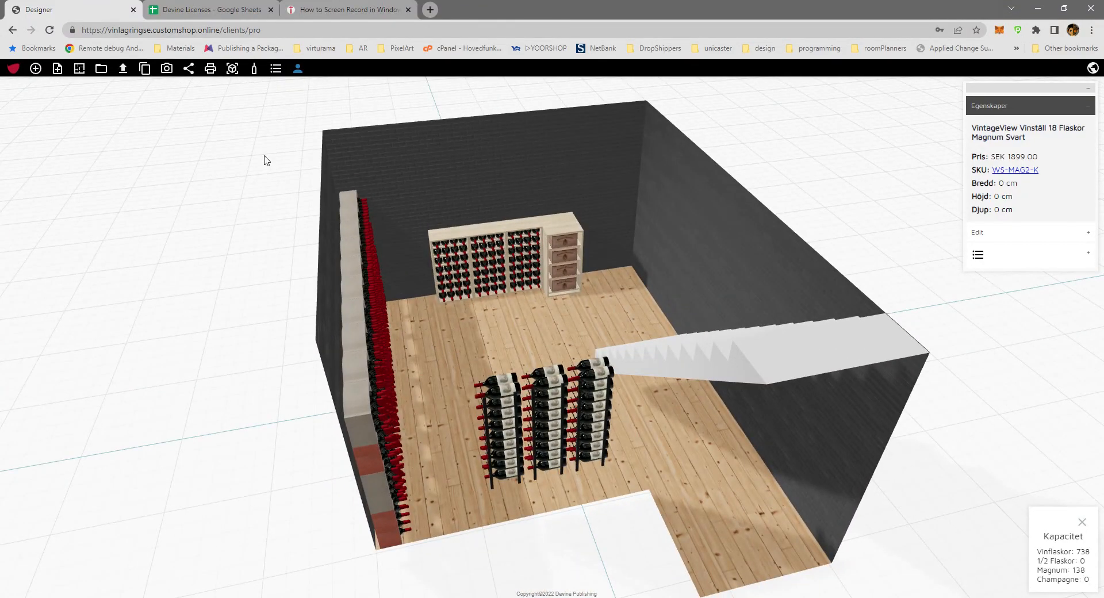
Check the design's share option, and open and close the page for loading and saving designs.
{"action": "left_click", "coordinate": [189, 69]}
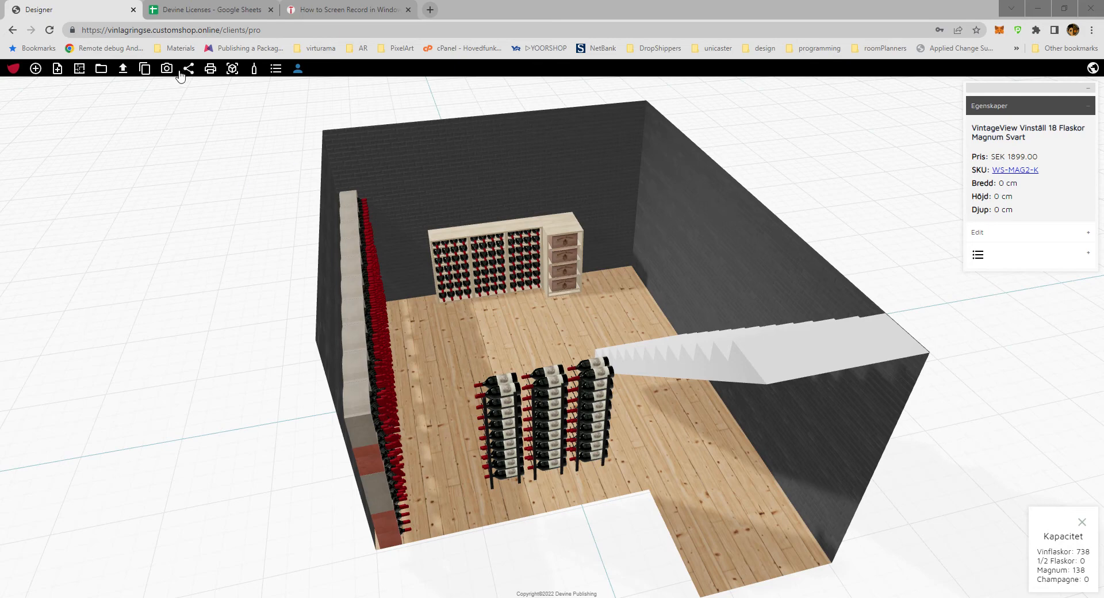
{"action": "left_click_drag", "start_coordinate": [191, 240], "coordinate": [241, 388]}
{"action": "scroll", "coordinate": [241, 388], "scroll_direction": "up", "scroll_amount": 3}
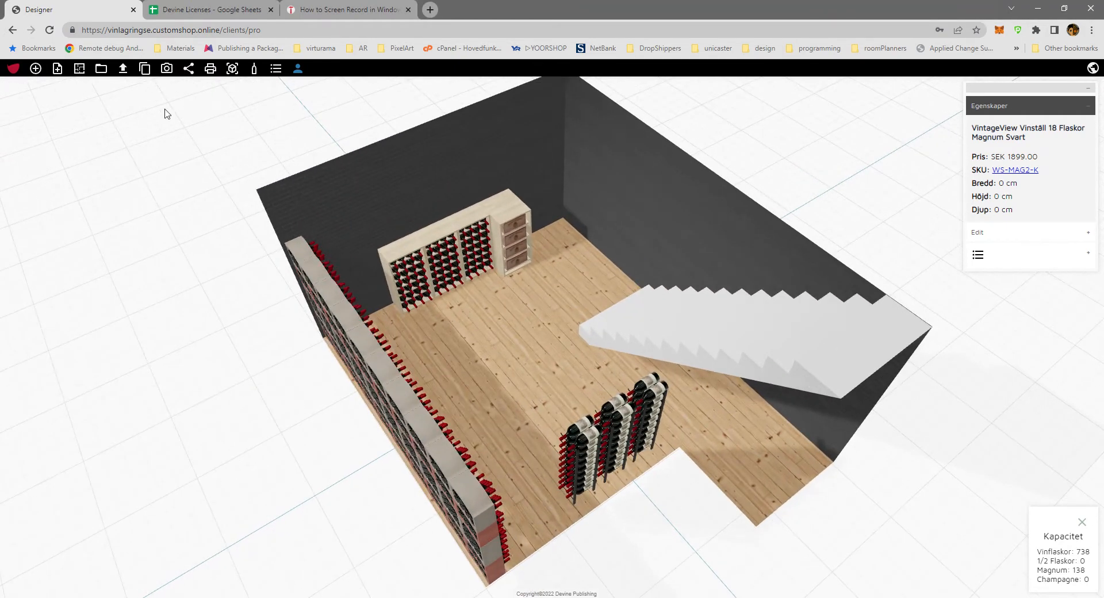
{"action": "left_click", "coordinate": [101, 69]}
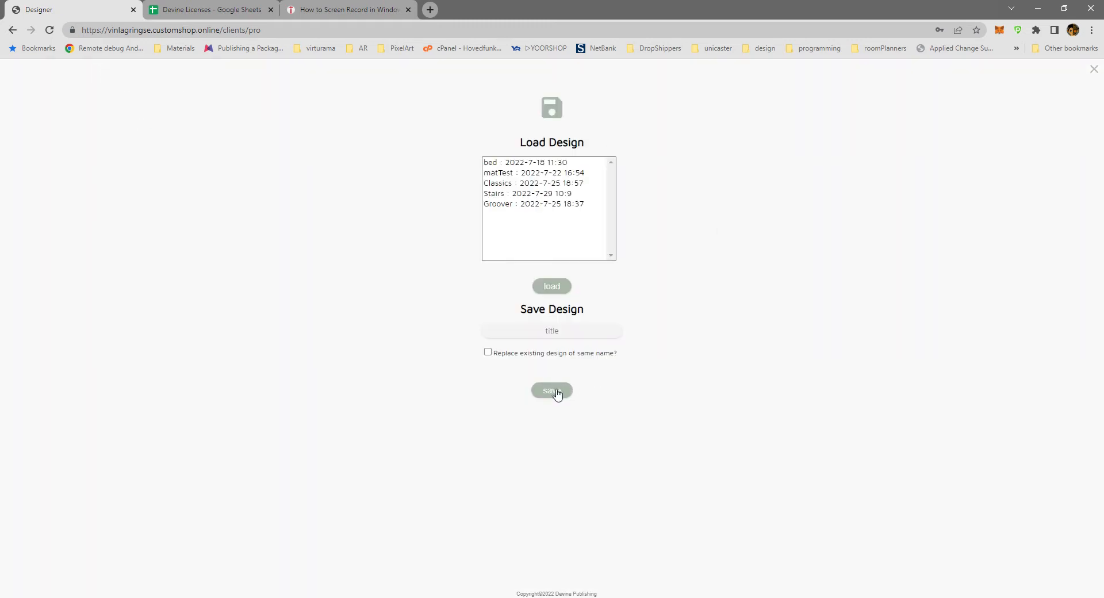
{"action": "left_click", "coordinate": [1093, 68]}
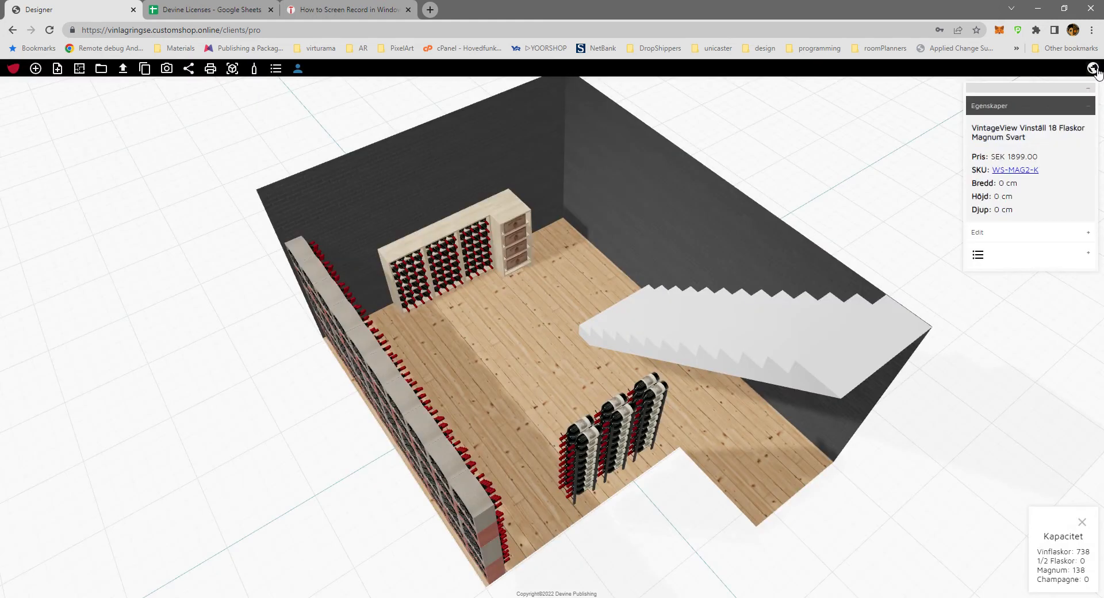
Import a red patterned rug from a file onto the wooden floor and shift it towards the wall-mounted magnum racks.
{"action": "left_click", "coordinate": [122, 69]}
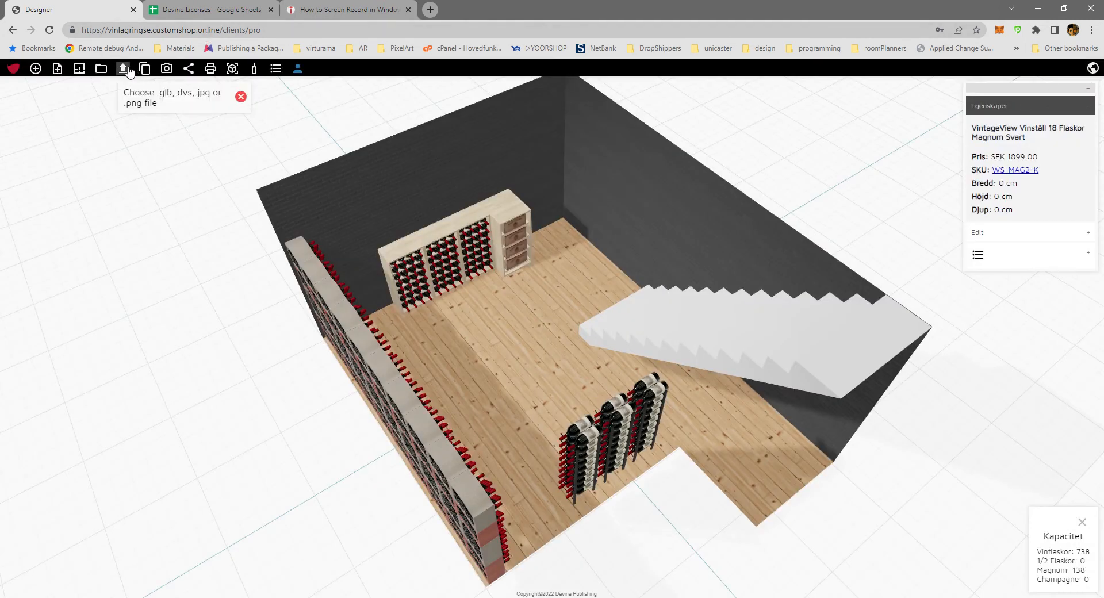
{"action": "left_click", "coordinate": [178, 108]}
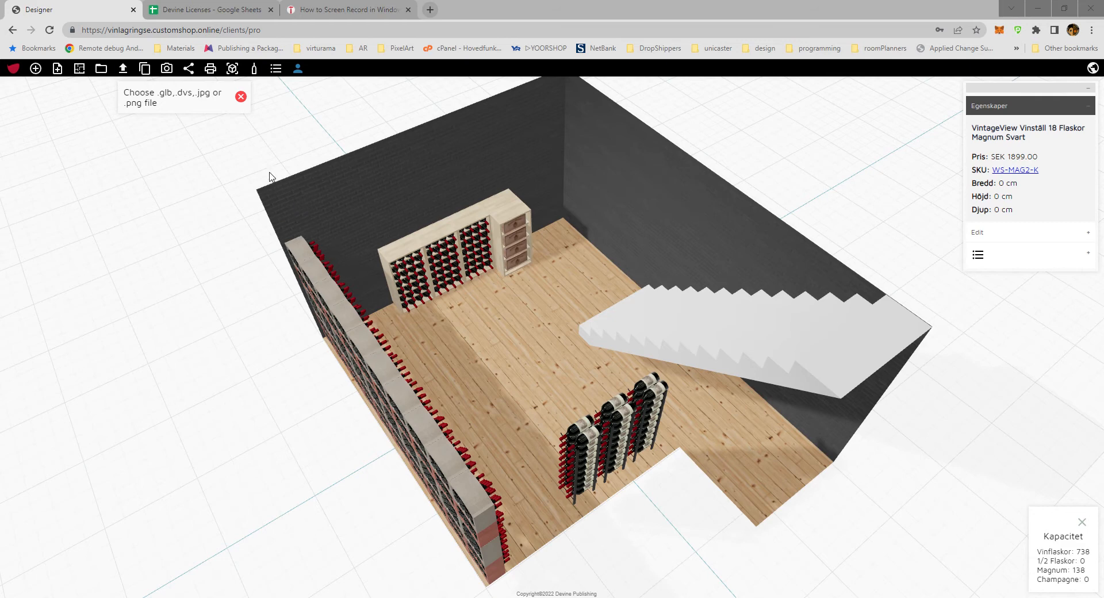
{"action": "left_click", "coordinate": [560, 331]}
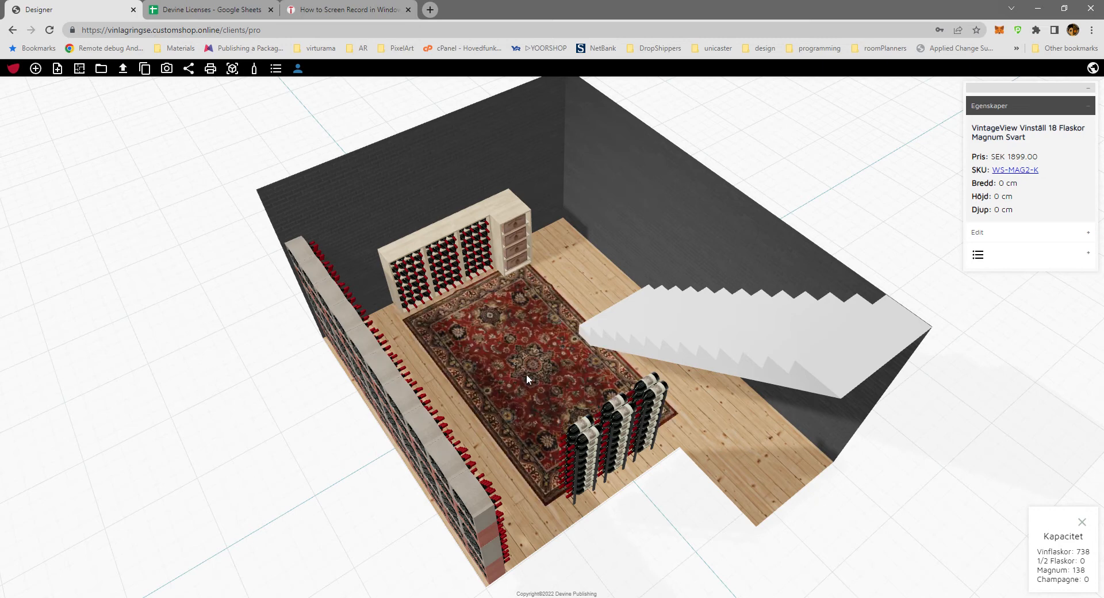
{"action": "left_click_drag", "start_coordinate": [539, 380], "coordinate": [528, 402]}
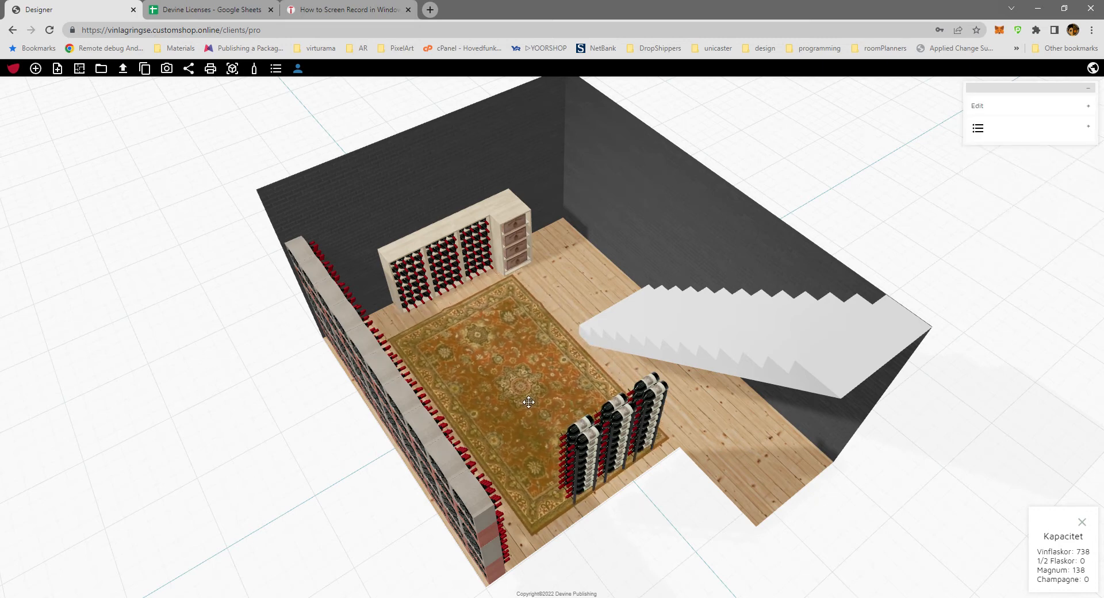
Examine the room with the rug from above and from all sides, including the racks and the staircase.
{"action": "left_click", "coordinate": [578, 292]}
{"action": "left_click_drag", "start_coordinate": [583, 294], "coordinate": [390, 323]}
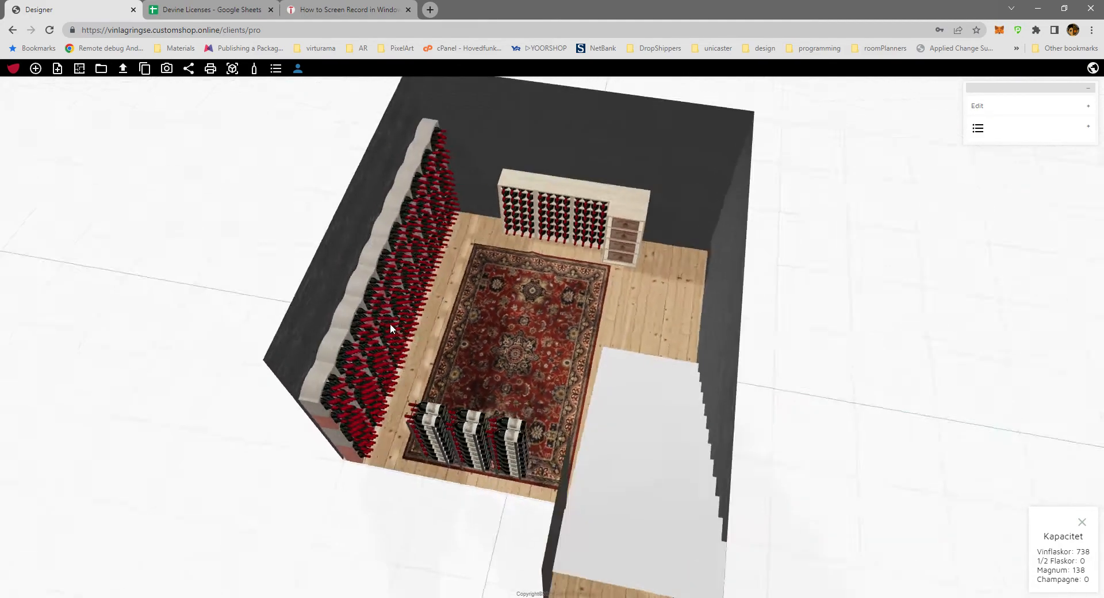
{"action": "left_click_drag", "start_coordinate": [664, 328], "coordinate": [521, 415]}
{"action": "scroll", "coordinate": [566, 406], "scroll_direction": "down", "scroll_amount": 5}
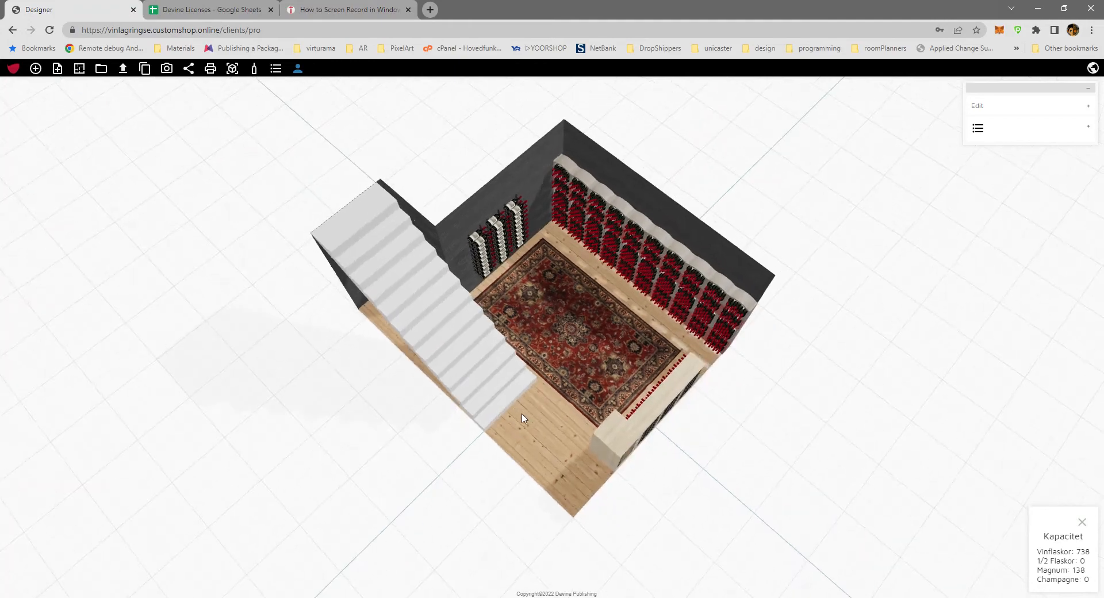
{"action": "scroll", "coordinate": [529, 416], "scroll_direction": "up", "scroll_amount": 8}
{"action": "left_click_drag", "start_coordinate": [549, 464], "coordinate": [286, 401]}
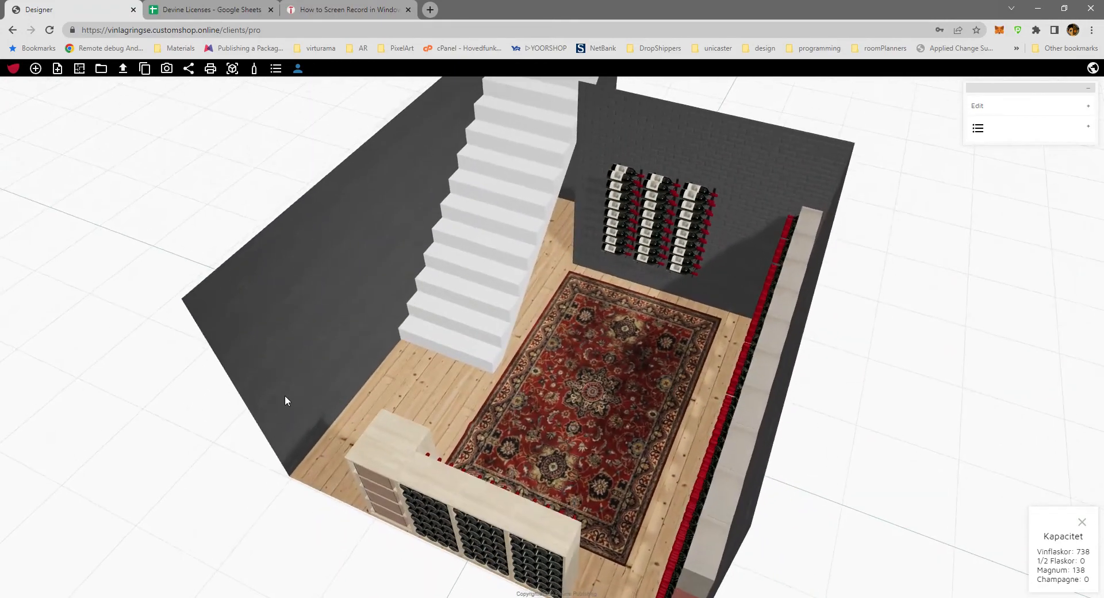
{"action": "mouse_move", "coordinate": [425, 429]}
{"action": "left_mouse_down"}
{"action": "mouse_move", "coordinate": [532, 422]}
{"action": "mouse_move", "coordinate": [457, 408]}
{"action": "mouse_move", "coordinate": [443, 426]}
{"action": "left_mouse_up"}
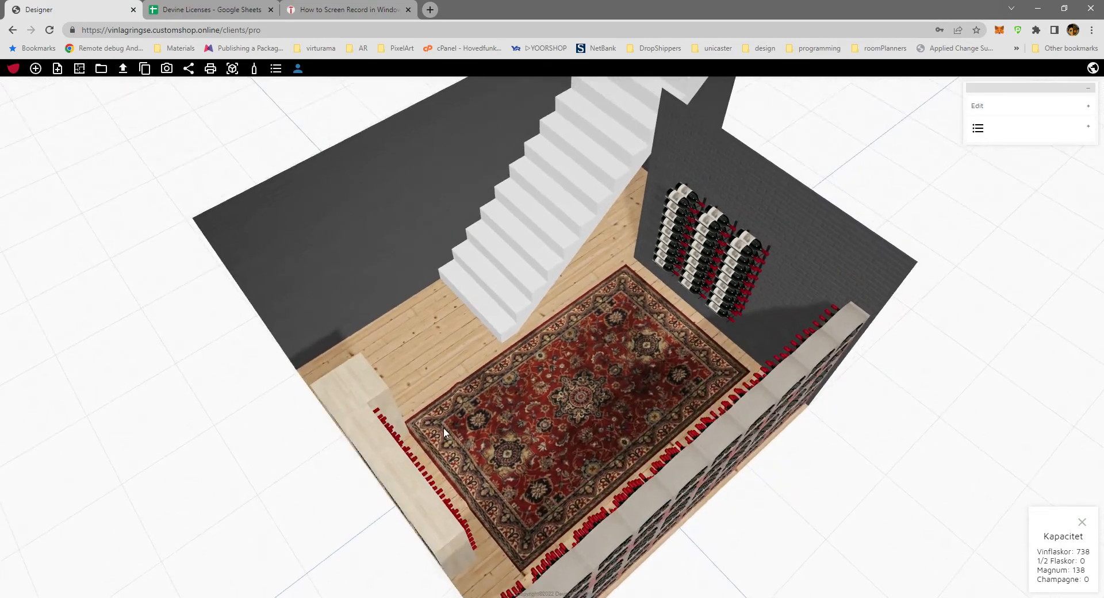
{"action": "left_click_drag", "start_coordinate": [452, 344], "coordinate": [816, 287]}
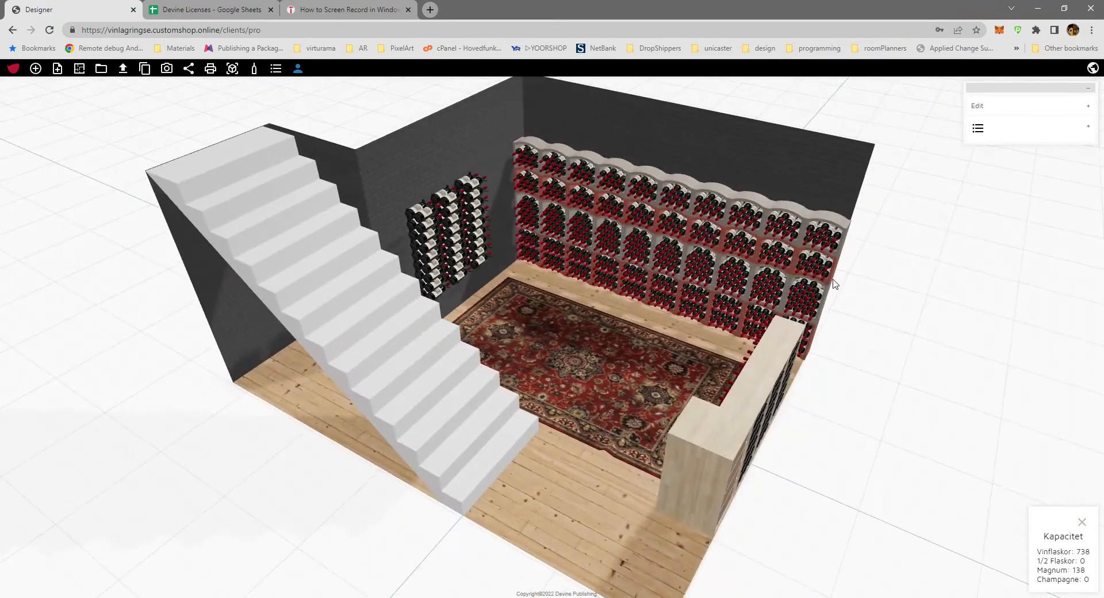
{"action": "left_click_drag", "start_coordinate": [564, 319], "coordinate": [766, 324]}
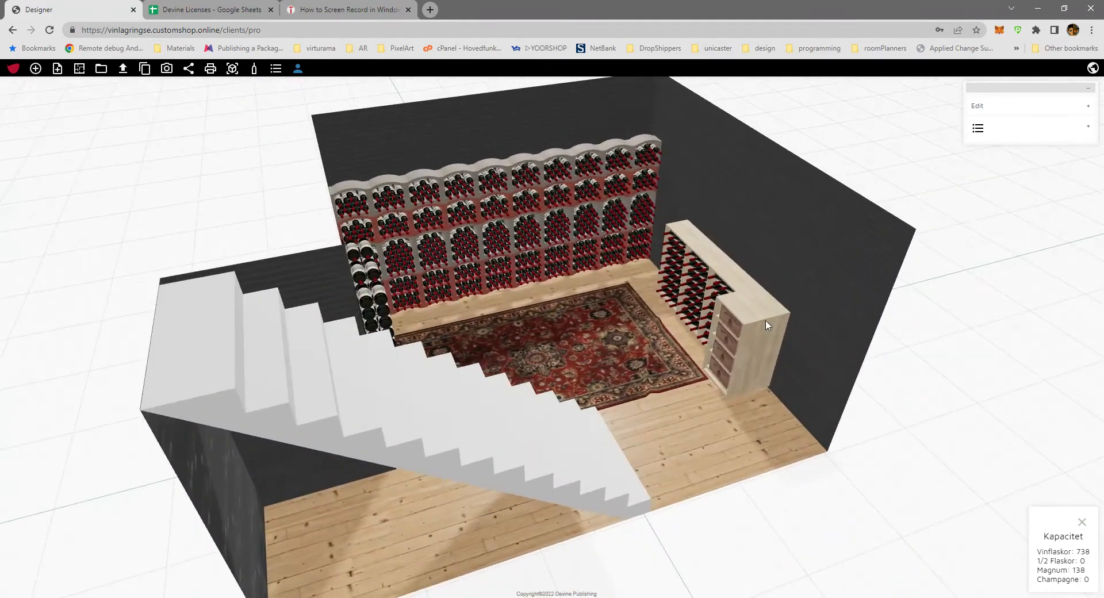
{"action": "left_click_drag", "start_coordinate": [503, 314], "coordinate": [764, 323]}
{"action": "left_click_drag", "start_coordinate": [484, 347], "coordinate": [520, 333]}
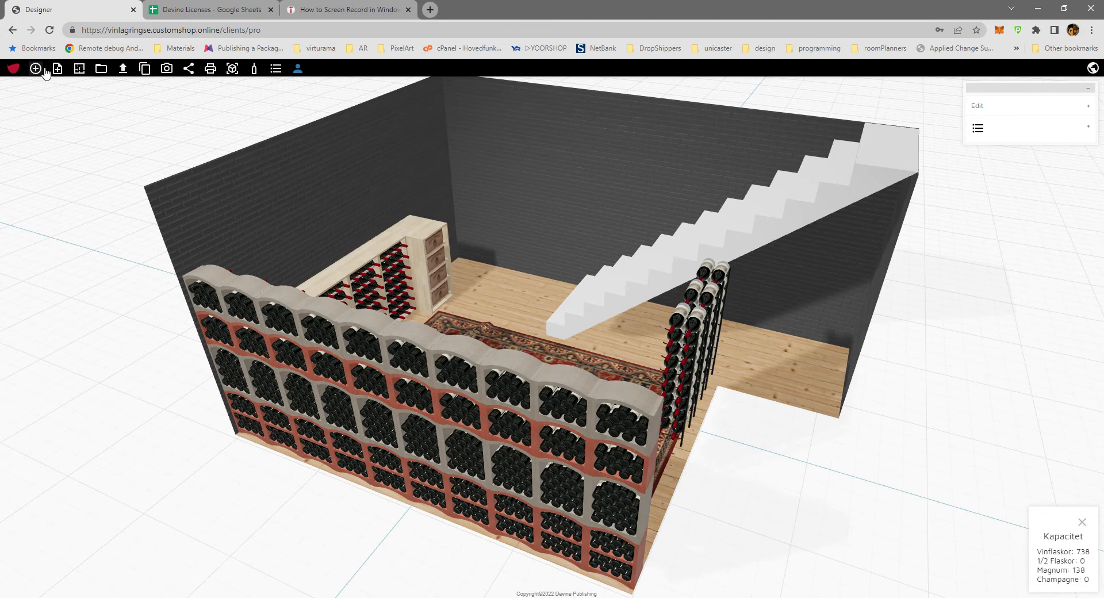
{"action": "left_click_drag", "start_coordinate": [546, 302], "coordinate": [502, 309]}
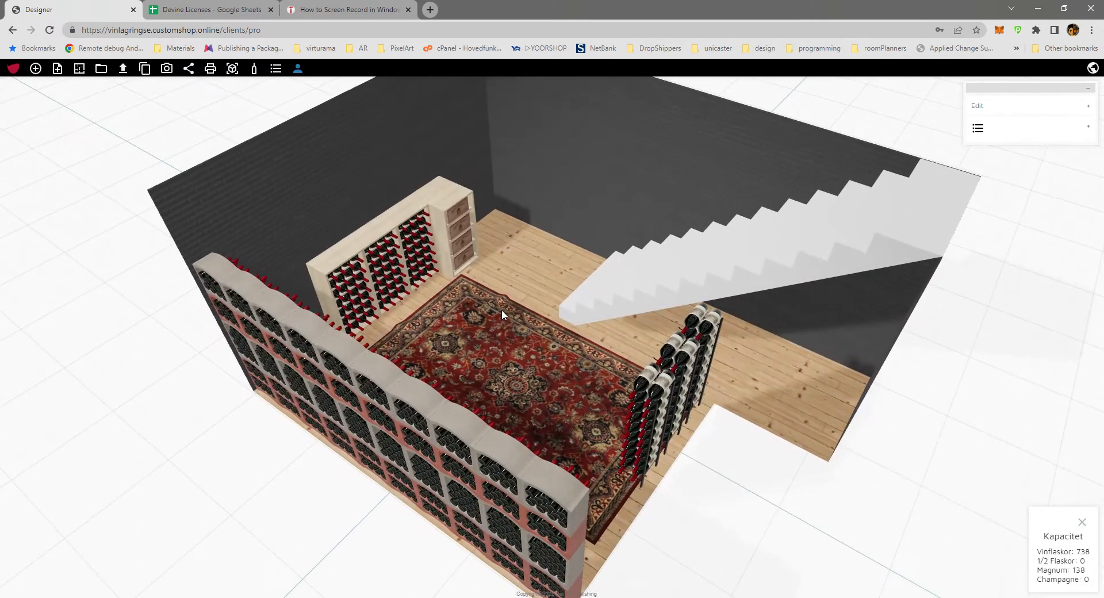
Return to the attributes page of Vinelli Lazio vinställ, 2067SP and view its 3D preview at an angle.
{"action": "left_click", "coordinate": [13, 30]}
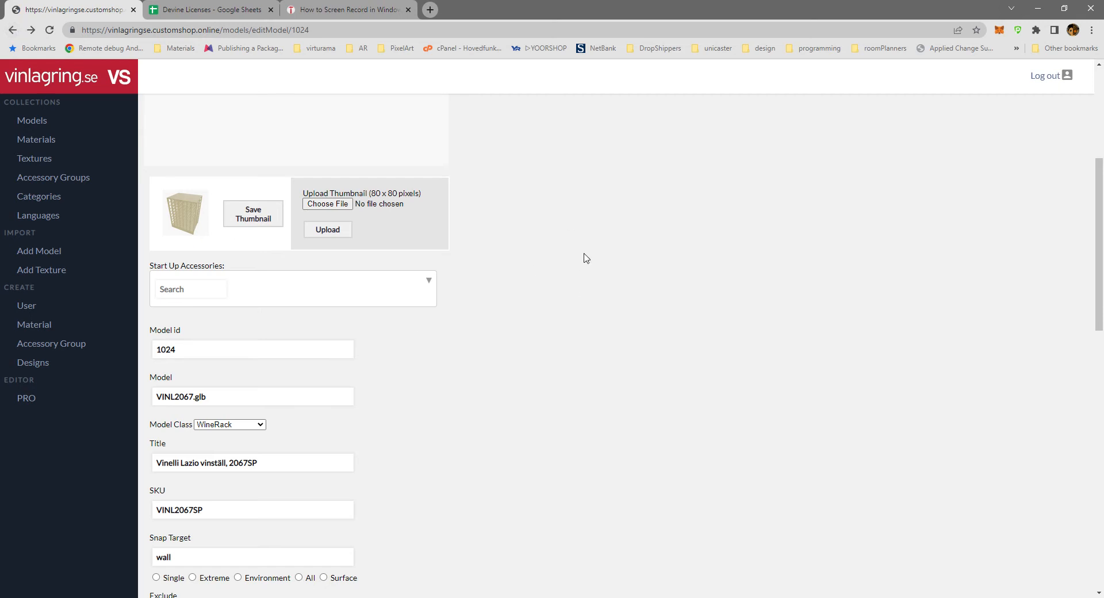
{"action": "scroll", "coordinate": [552, 345], "scroll_direction": "up", "scroll_amount": 5}
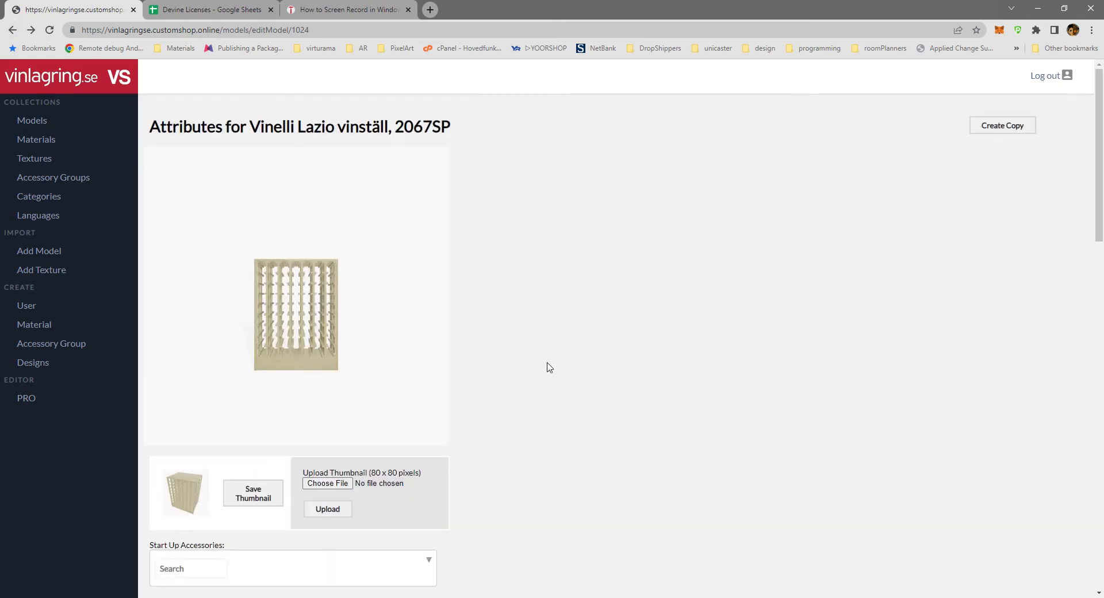
{"action": "left_click_drag", "start_coordinate": [292, 310], "coordinate": [305, 368]}
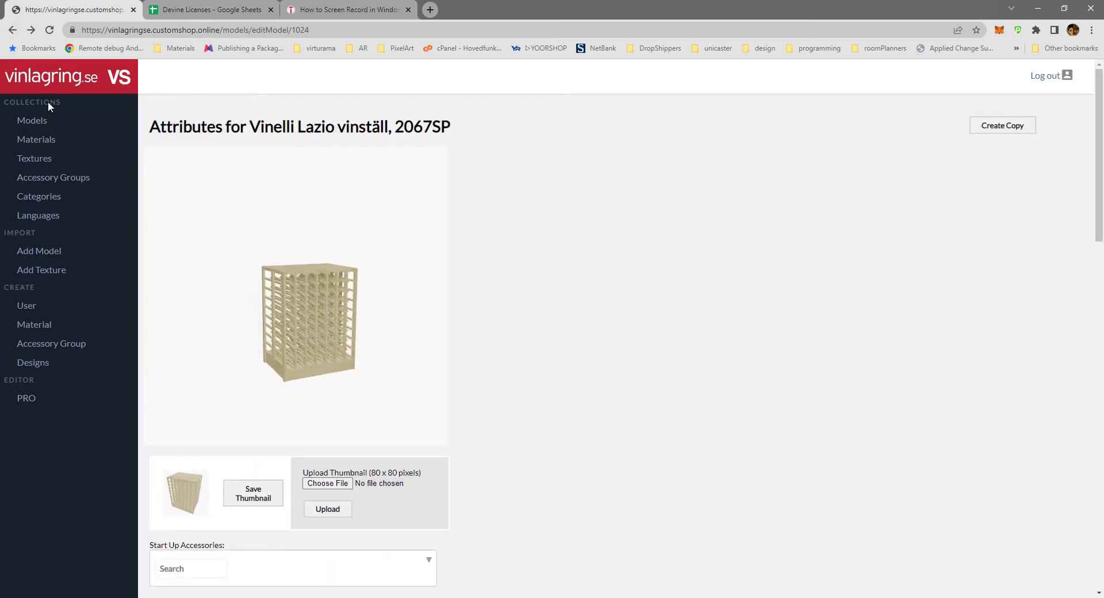
Browse the Models collection, open Vinelli Lazio vinställ, 2067SP and review its snap target, categories and material variations.
{"action": "left_click", "coordinate": [42, 128]}
{"action": "scroll", "coordinate": [377, 376], "scroll_direction": "down", "scroll_amount": 6}
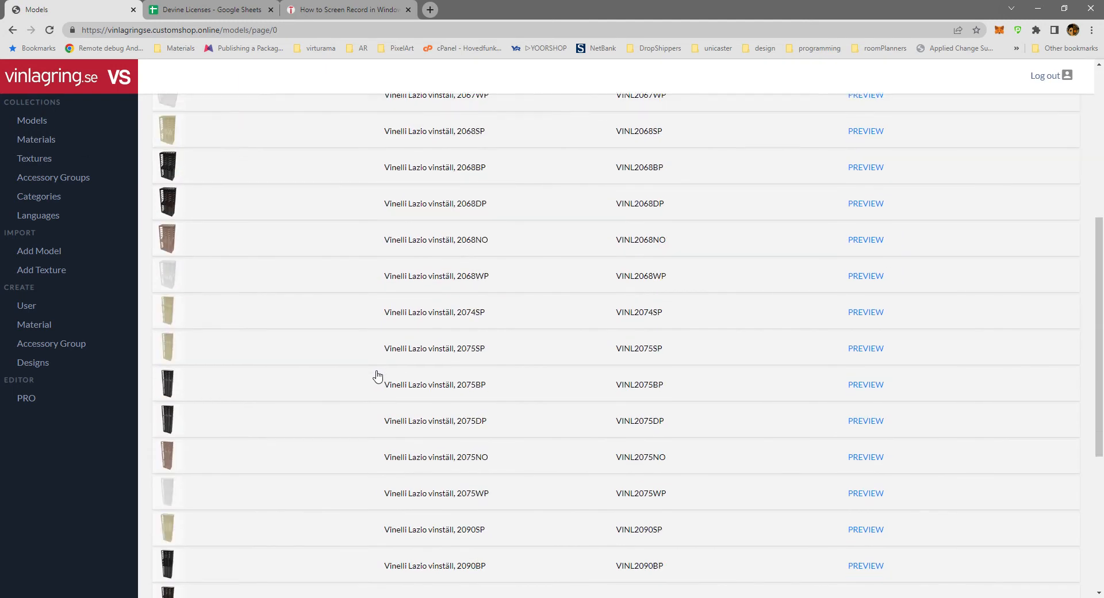
{"action": "scroll", "coordinate": [377, 376], "scroll_direction": "up", "scroll_amount": 10}
{"action": "left_click", "coordinate": [421, 285]}
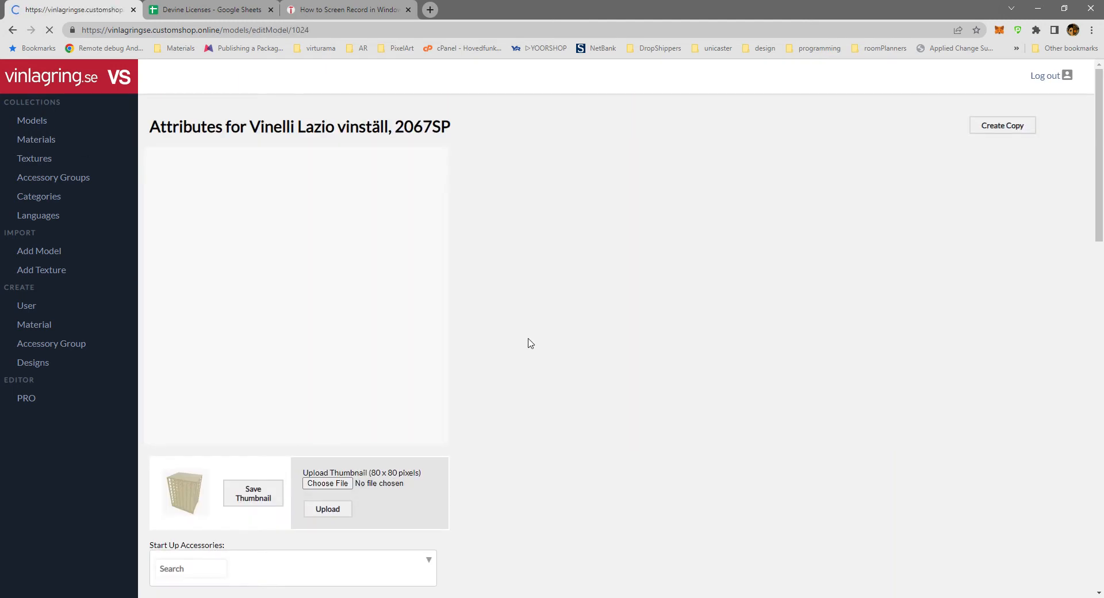
{"action": "scroll", "coordinate": [523, 330], "scroll_direction": "down", "scroll_amount": 10}
{"action": "scroll", "coordinate": [525, 332], "scroll_direction": "up", "scroll_amount": 4}
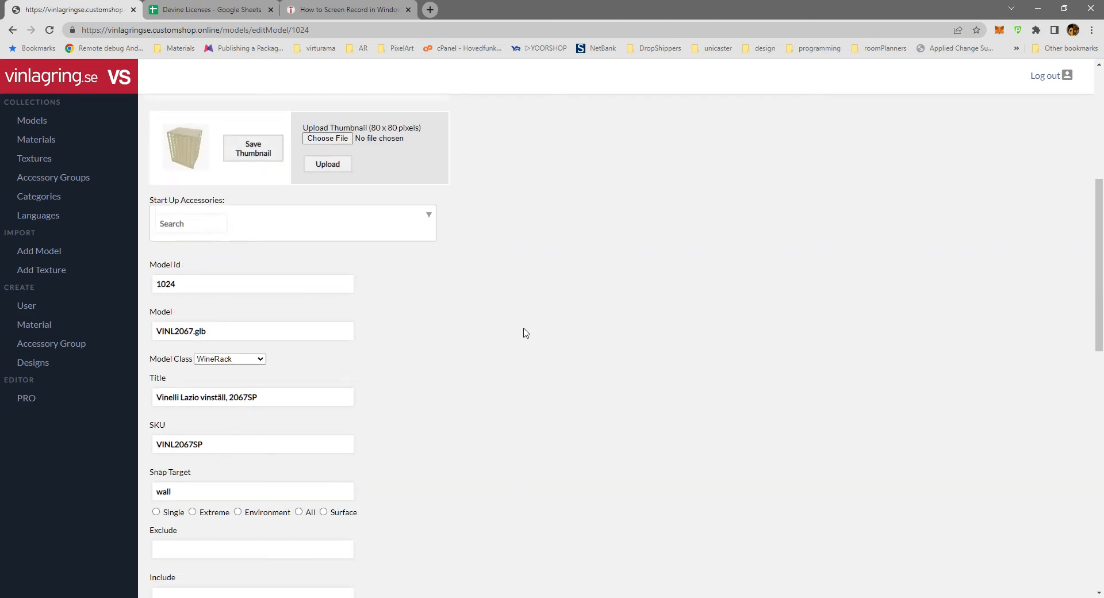
{"action": "scroll", "coordinate": [525, 332], "scroll_direction": "down", "scroll_amount": 6}
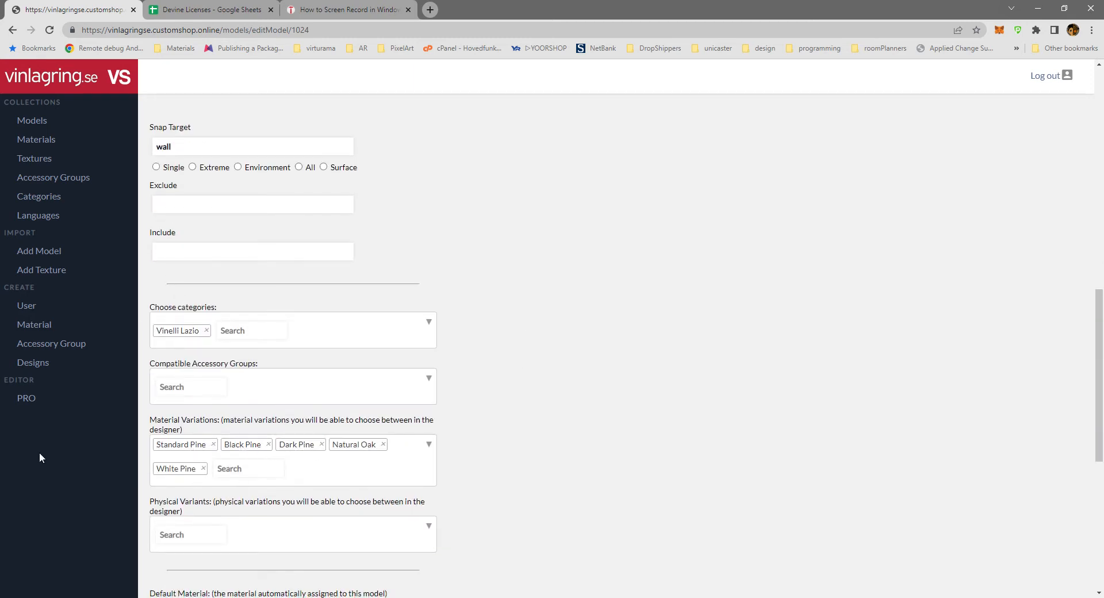
Open the PRO editor, view the wine room from above and show the bottles in the racks.
{"action": "left_click", "coordinate": [26, 398]}
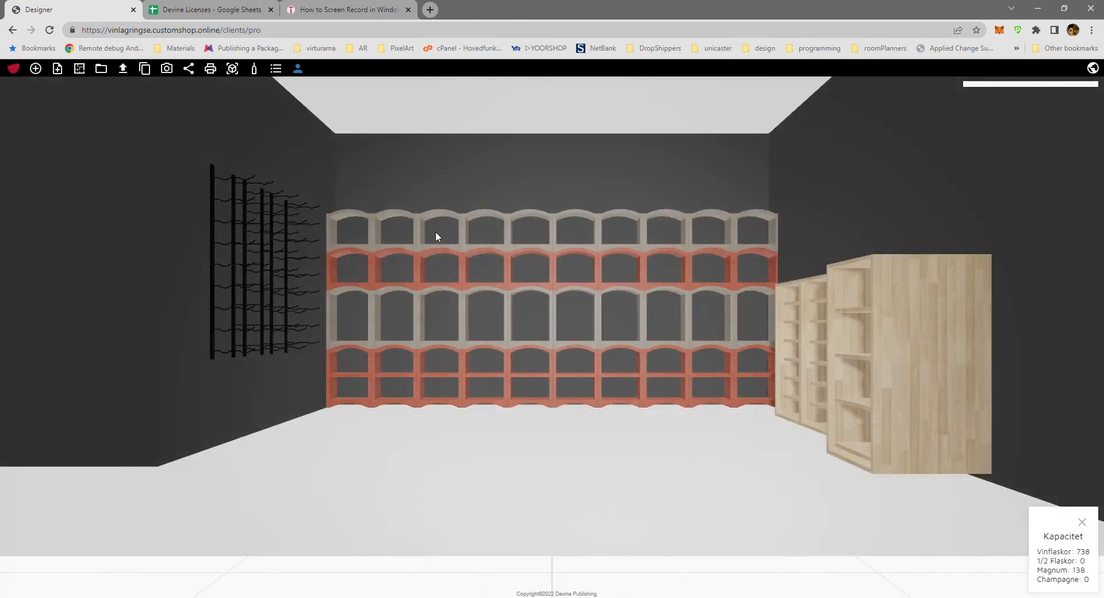
{"action": "left_click_drag", "start_coordinate": [618, 364], "coordinate": [526, 473]}
{"action": "scroll", "coordinate": [641, 346], "scroll_direction": "down", "scroll_amount": 5}
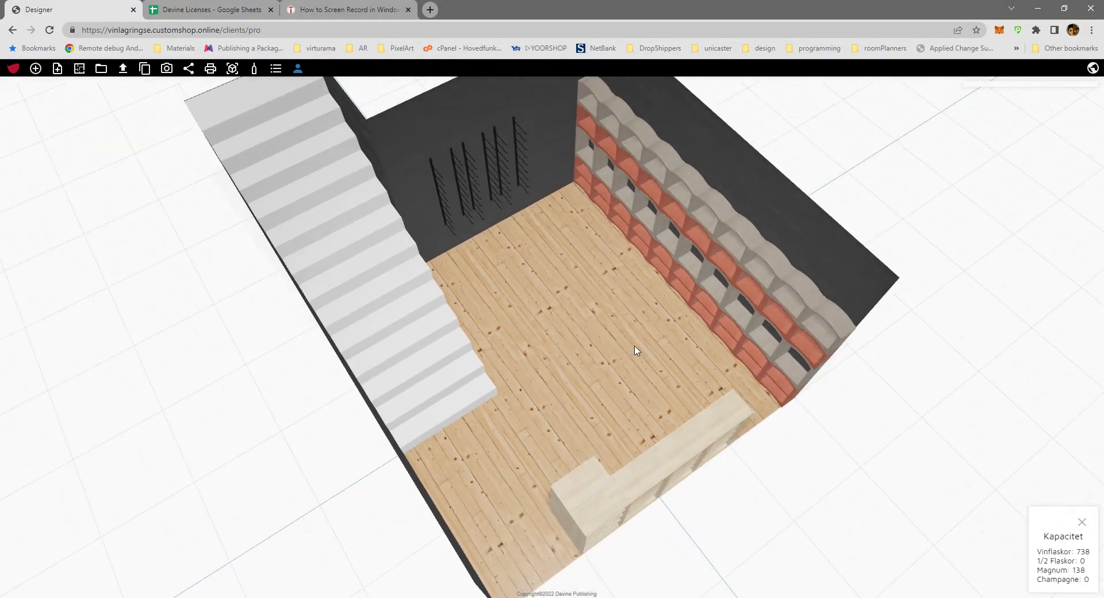
{"action": "left_click_drag", "start_coordinate": [625, 342], "coordinate": [286, 333]}
{"action": "left_click", "coordinate": [256, 70]}
{"action": "scroll", "coordinate": [583, 319], "scroll_direction": "up", "scroll_amount": 4}
Import a framed guitar picture from a file and hang it on the staircase wall between the stairs and the Qbic racks.
{"action": "left_click", "coordinate": [124, 71]}
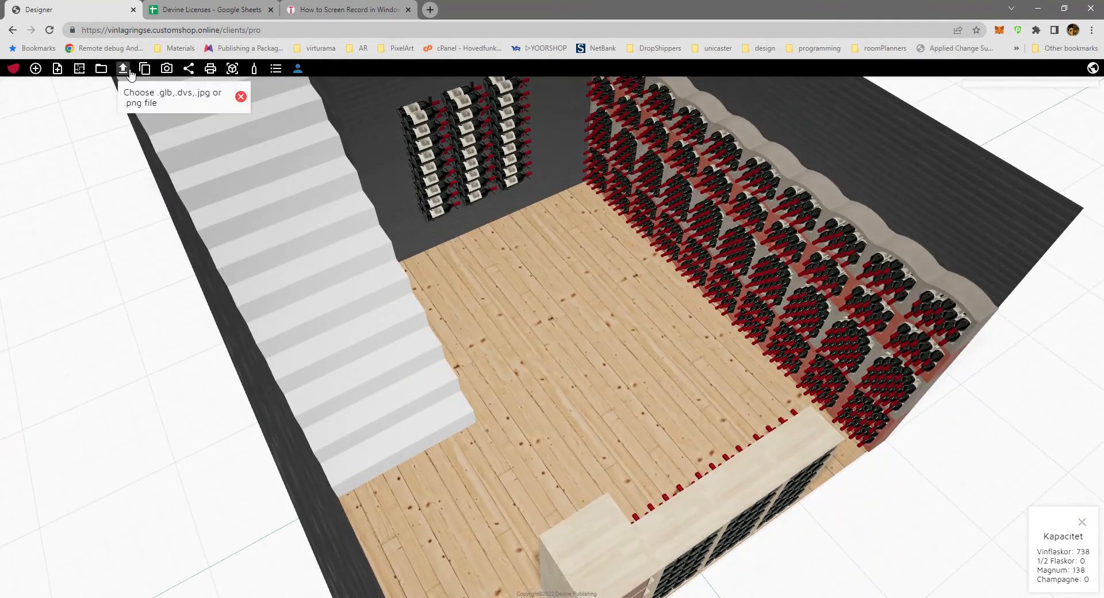
{"action": "left_click", "coordinate": [151, 92]}
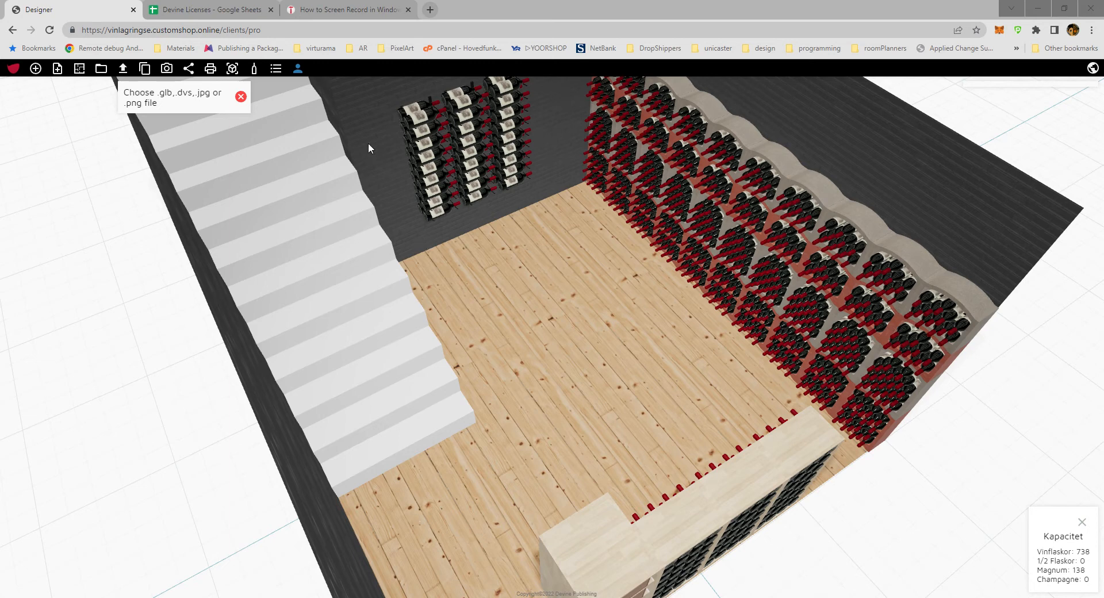
{"action": "left_click", "coordinate": [568, 332]}
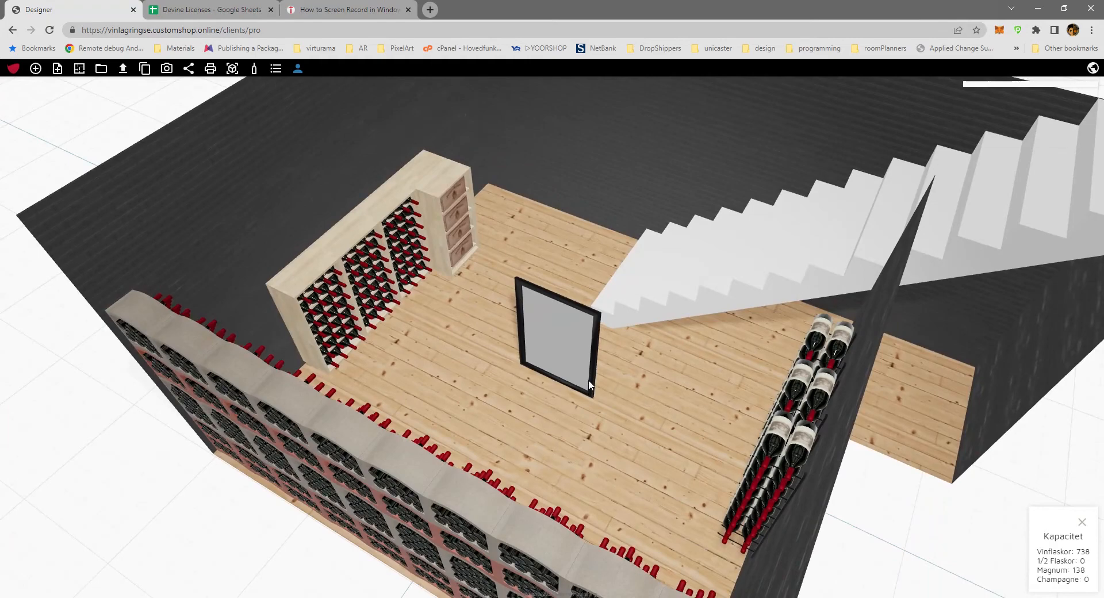
{"action": "left_click_drag", "start_coordinate": [588, 385], "coordinate": [560, 268]}
{"action": "left_click", "coordinate": [553, 279]}
{"action": "left_click_drag", "start_coordinate": [560, 410], "coordinate": [428, 389]}
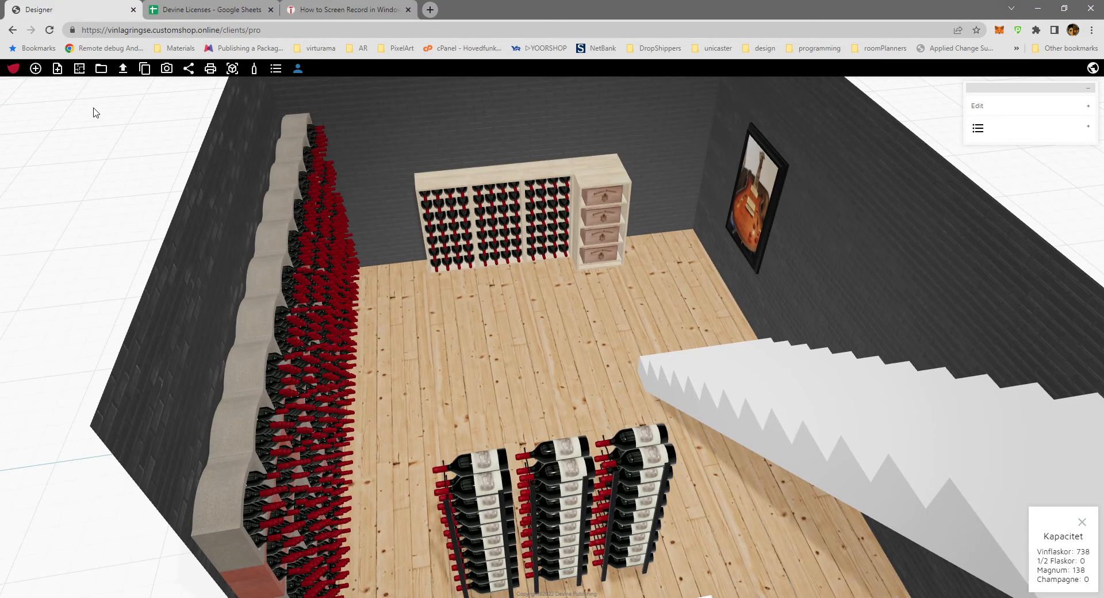
Review the wine room's itemised price list and return to the 3D design.
{"action": "left_click", "coordinate": [278, 70]}
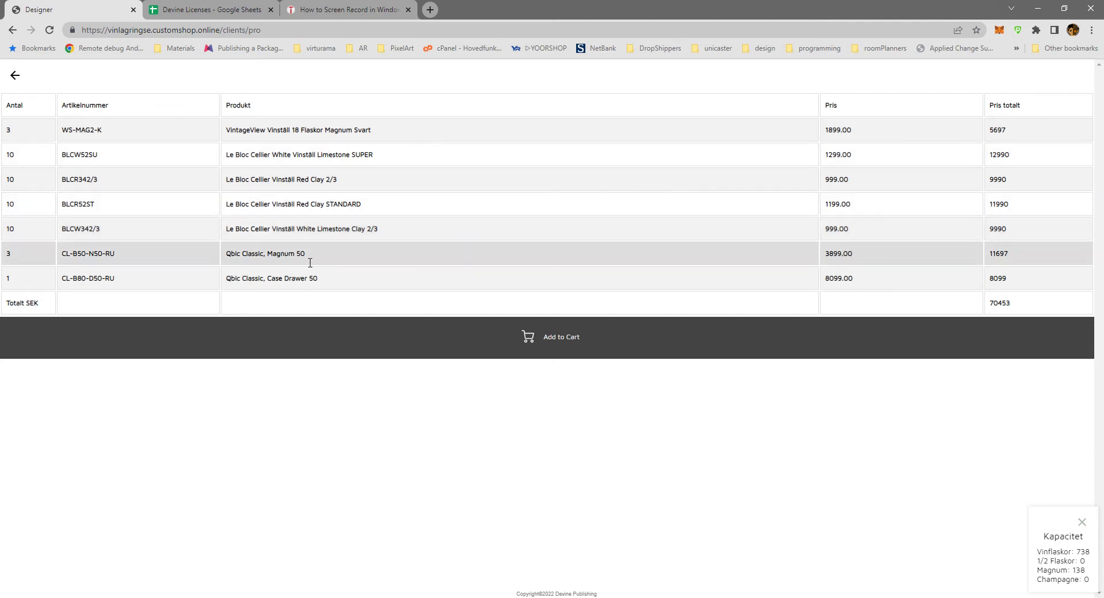
{"action": "left_click", "coordinate": [18, 75]}
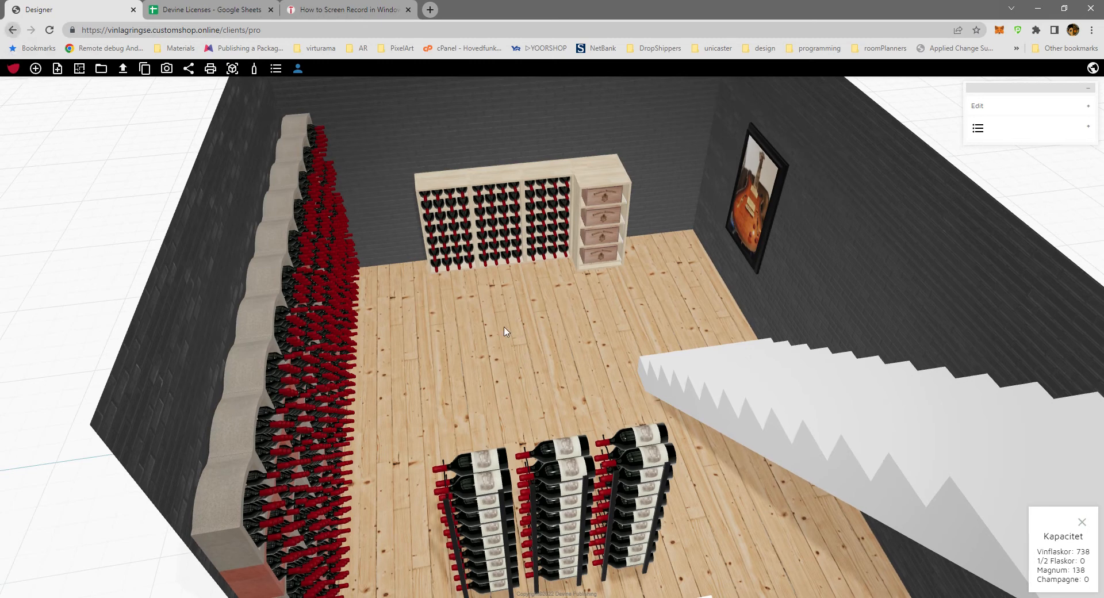
Add the Vinelli Lazio vinställ, 2546SP in Standard Pine and move it across the floor towards the Le Bloc wall.
{"action": "left_click", "coordinate": [36, 69]}
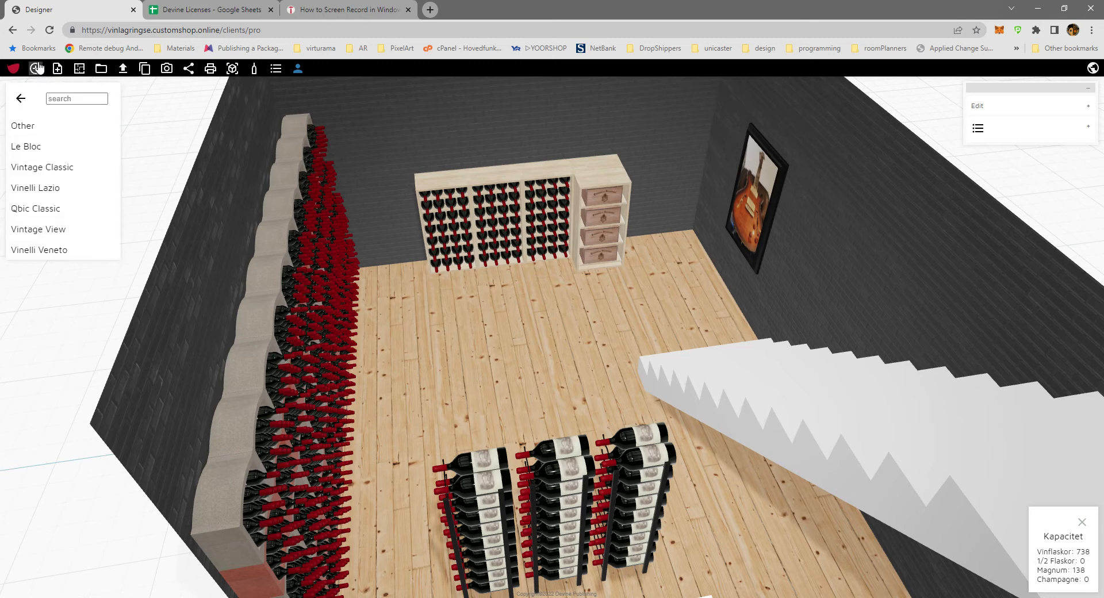
{"action": "left_click", "coordinate": [37, 189]}
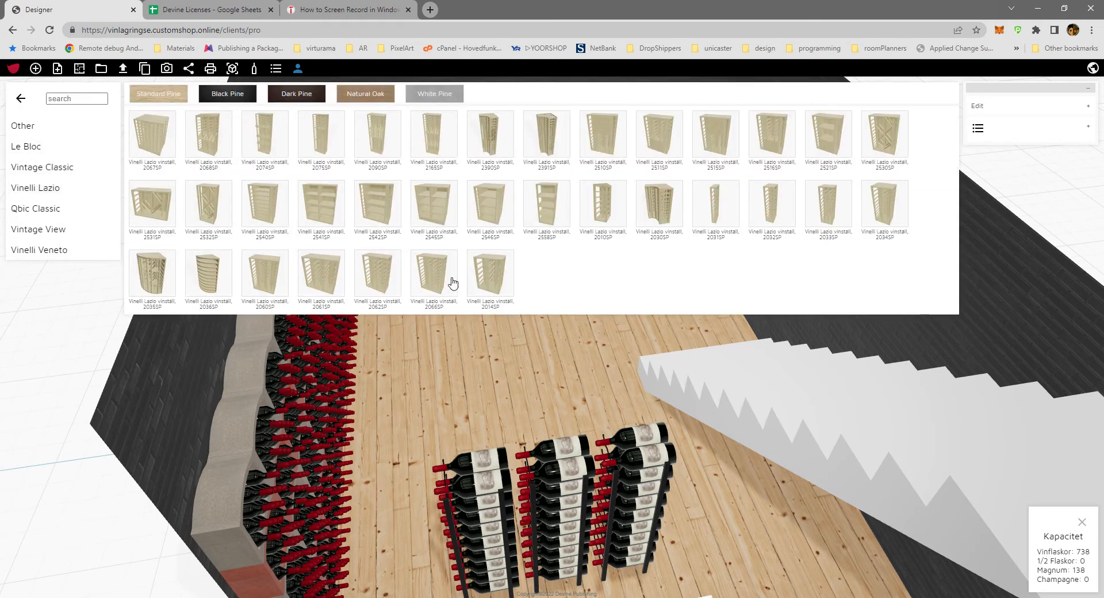
{"action": "left_click", "coordinate": [498, 213]}
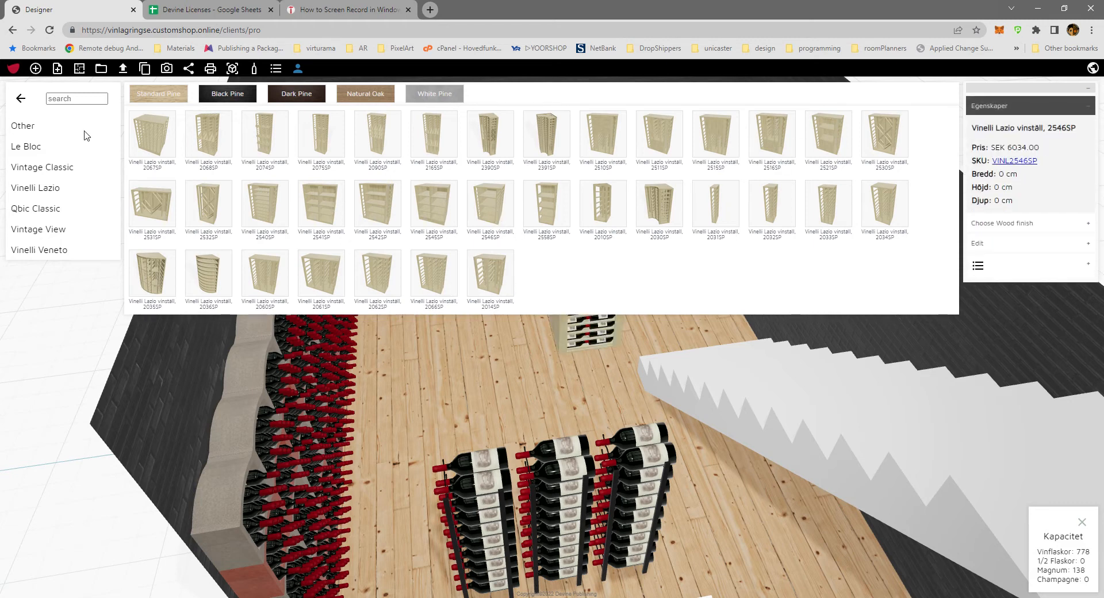
{"action": "left_click", "coordinate": [20, 99]}
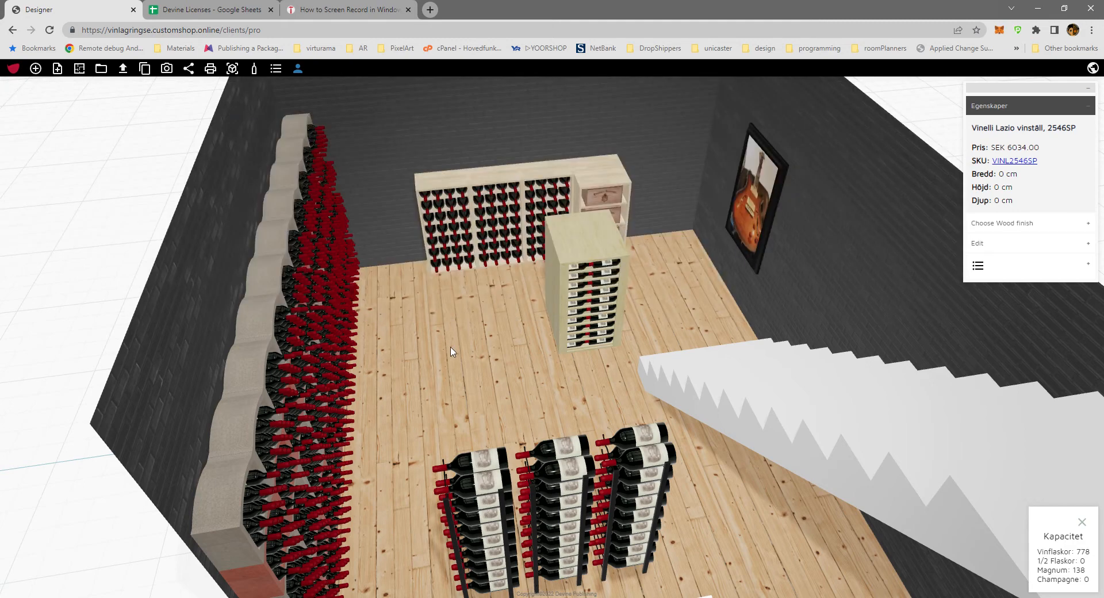
{"action": "left_click_drag", "start_coordinate": [451, 352], "coordinate": [371, 389]}
{"action": "left_click_drag", "start_coordinate": [614, 312], "coordinate": [475, 334]}
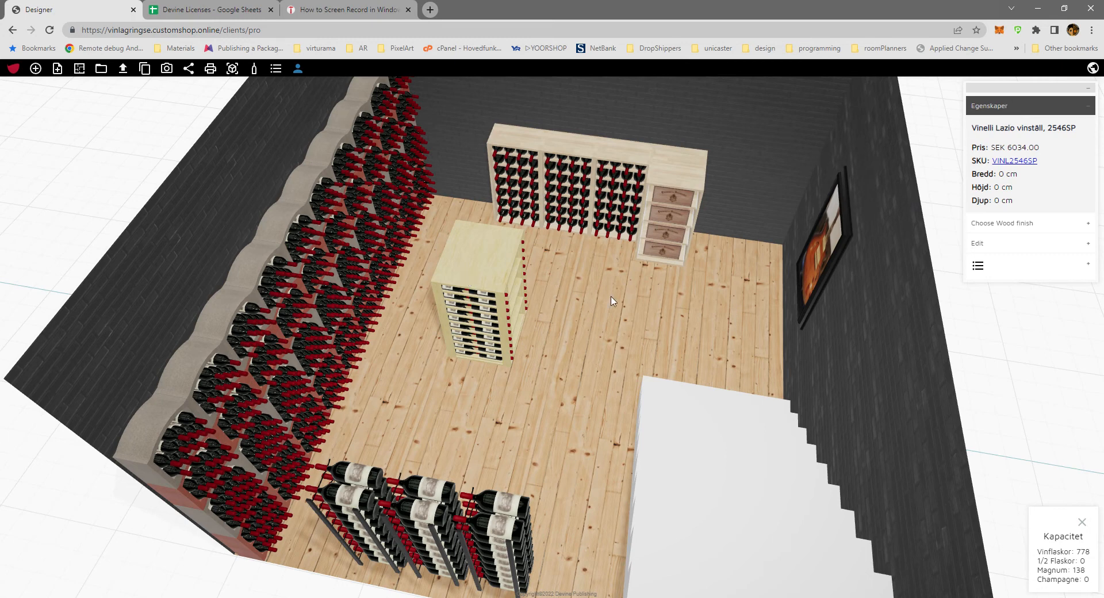
Try the Natural Oak and White Pine wood finishes on the freestanding Vinelli Lazio rack and return it to Standard Pine.
{"action": "left_click", "coordinate": [627, 153]}
{"action": "left_click", "coordinate": [519, 241]}
{"action": "left_click", "coordinate": [1028, 223]}
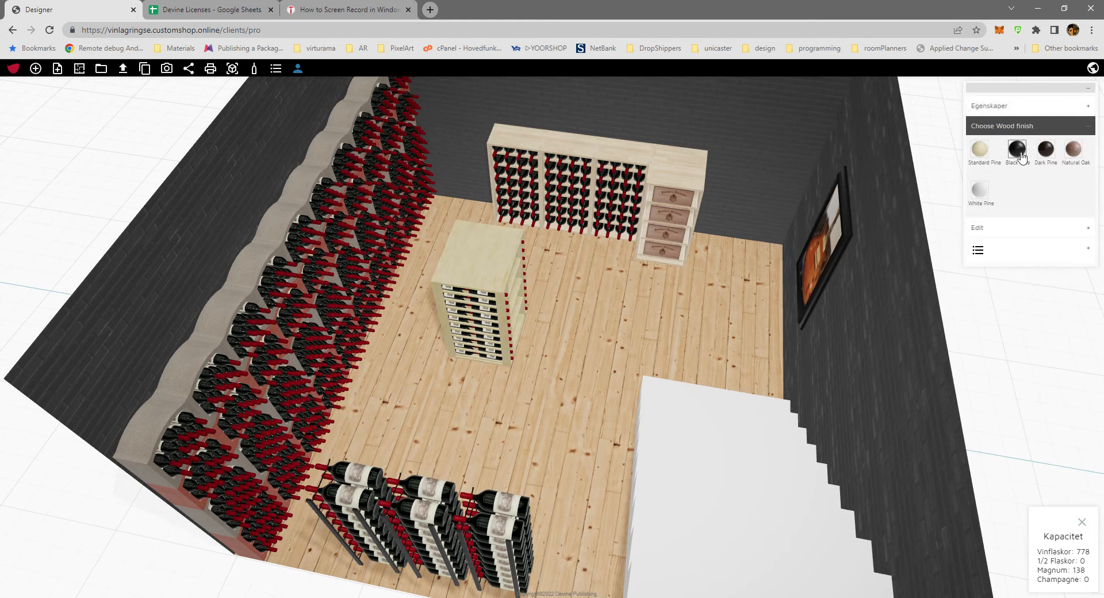
{"action": "left_click", "coordinate": [1074, 150]}
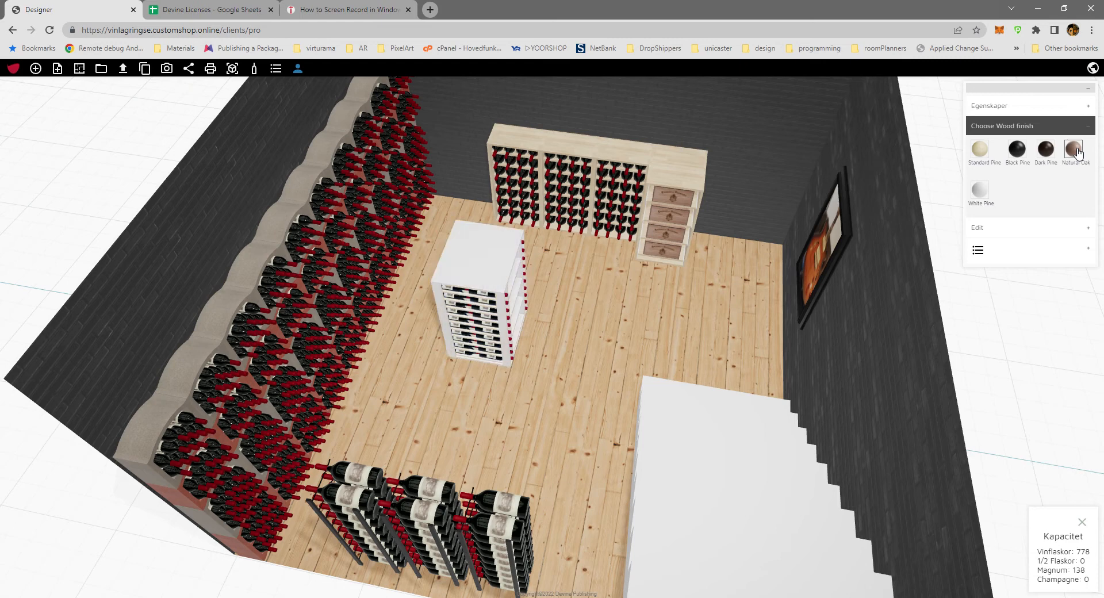
{"action": "left_click", "coordinate": [979, 190]}
{"action": "left_click", "coordinate": [982, 150]}
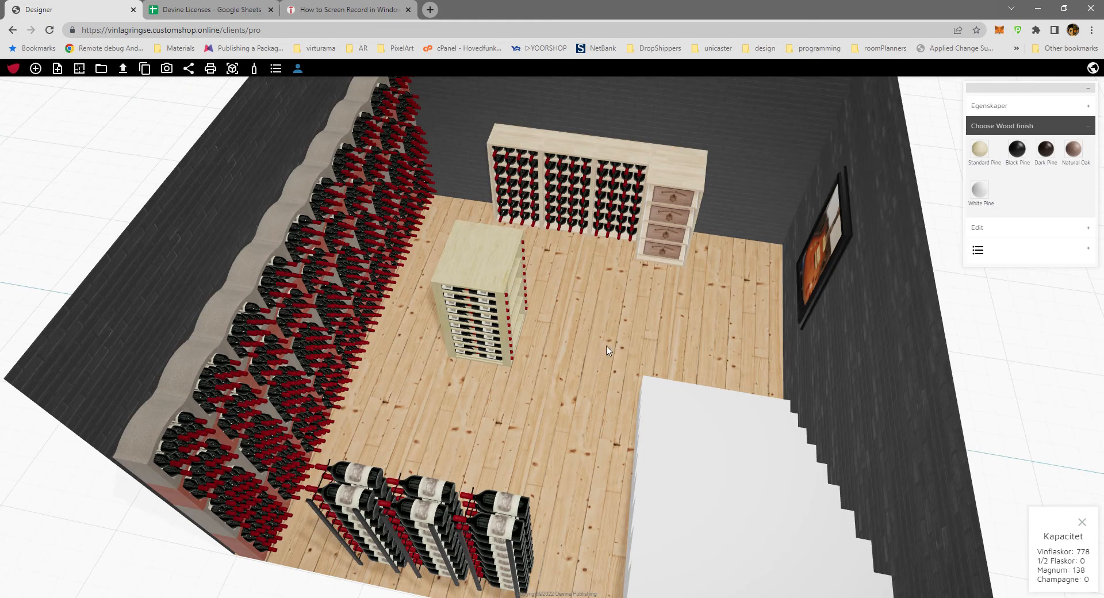
Change the staircase's colour from the opposite side of the room to dark grey.
{"action": "left_click_drag", "start_coordinate": [608, 347], "coordinate": [870, 304]}
{"action": "left_click_drag", "start_coordinate": [541, 306], "coordinate": [645, 251]}
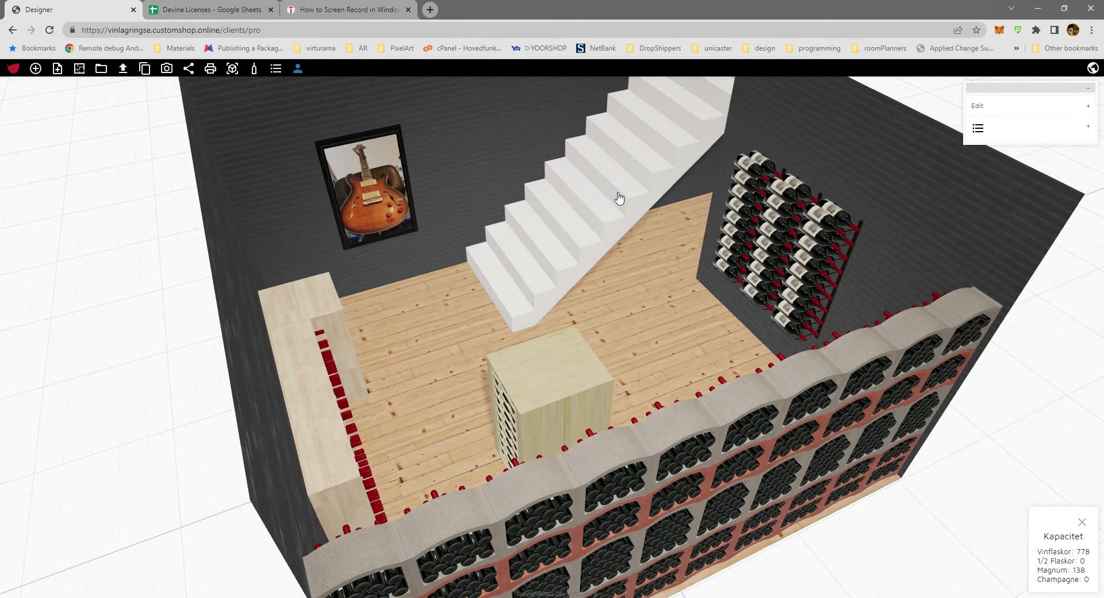
{"action": "left_click", "coordinate": [1012, 108]}
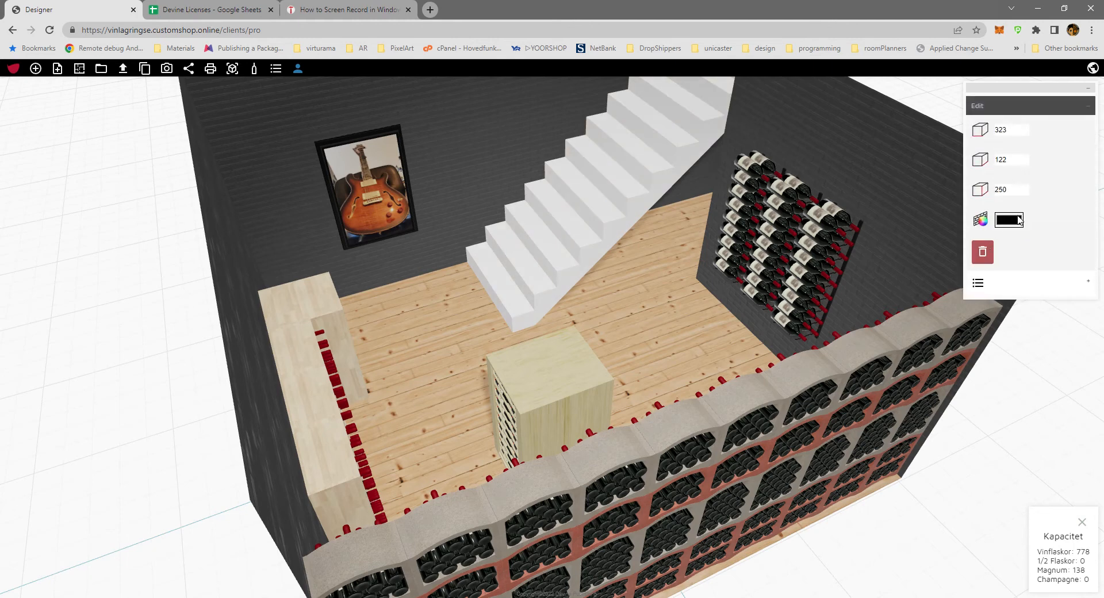
{"action": "left_click", "coordinate": [1016, 217]}
{"action": "left_click_drag", "start_coordinate": [897, 253], "coordinate": [875, 291]}
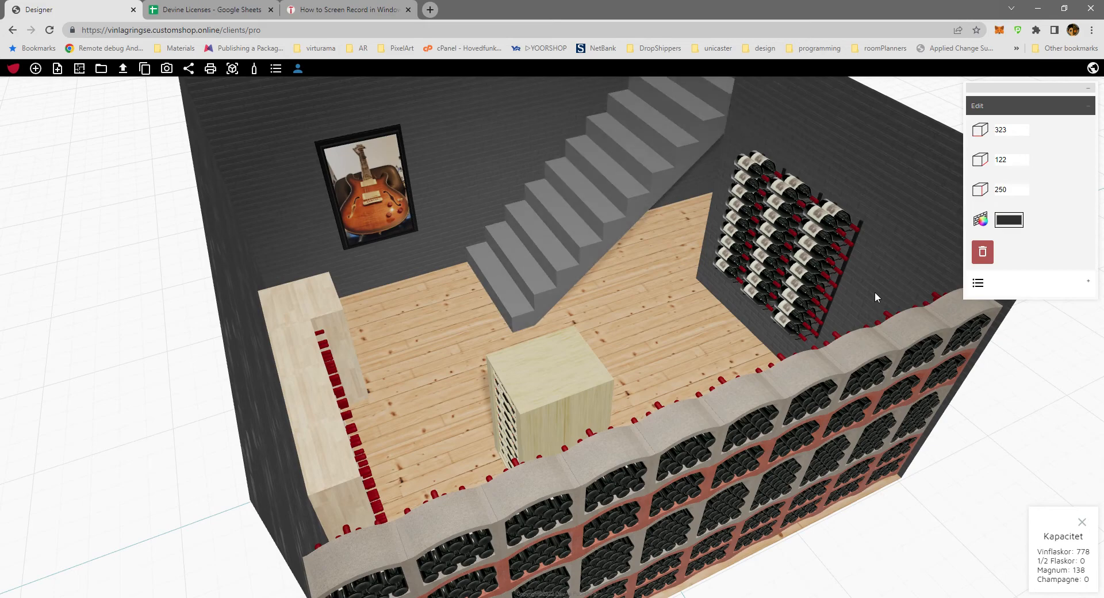
Move the freestanding Vinelli Lazio rack slightly towards the stairs, into the middle of the floor.
{"action": "left_click_drag", "start_coordinate": [645, 306], "coordinate": [569, 372]}
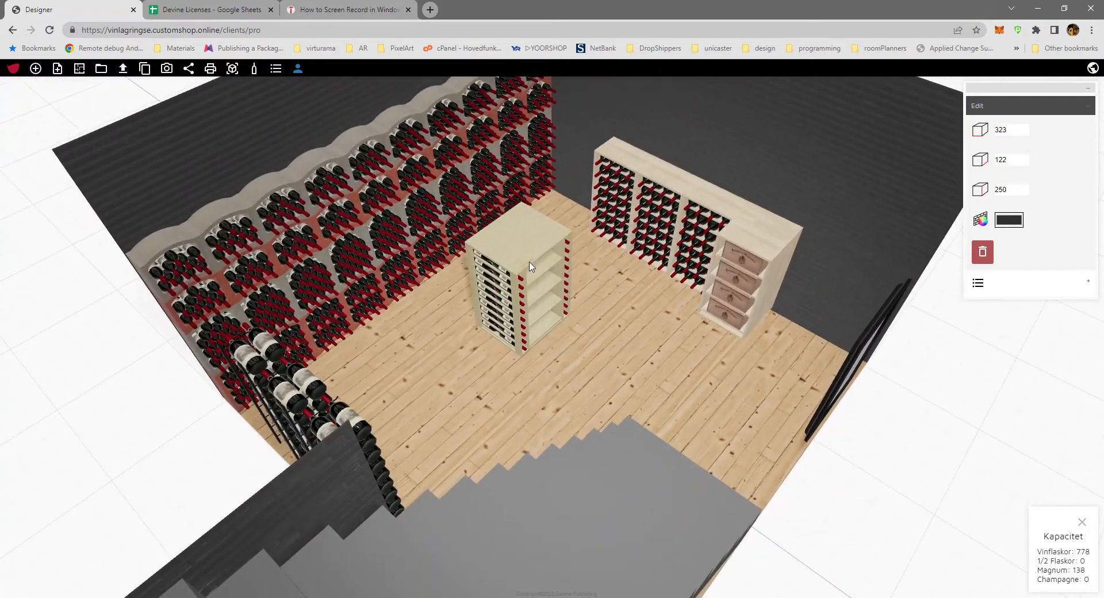
{"action": "left_click_drag", "start_coordinate": [532, 264], "coordinate": [534, 328]}
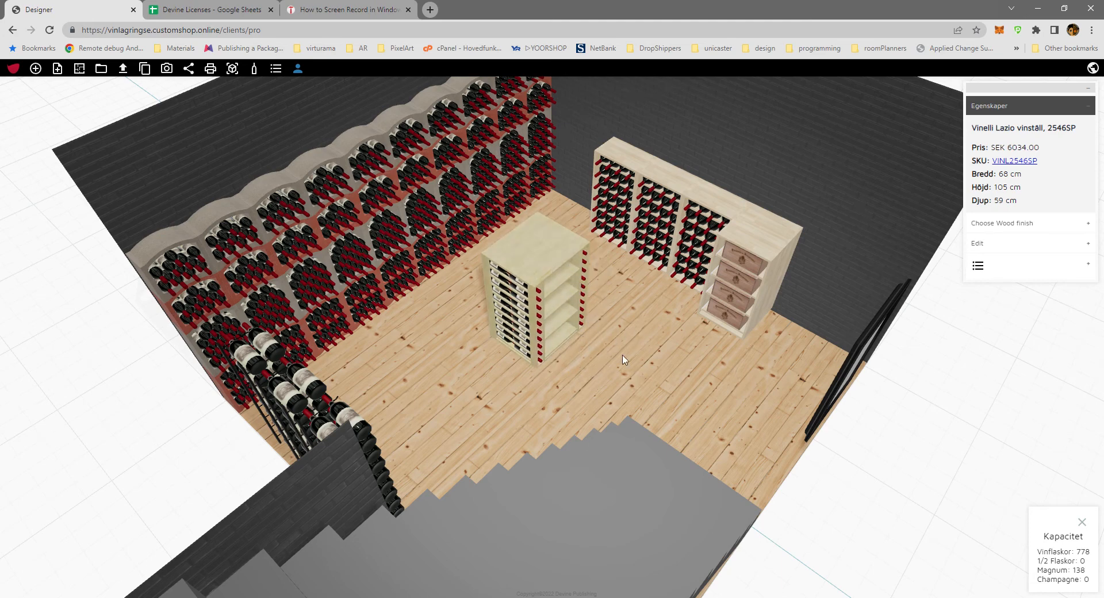
{"action": "left_click_drag", "start_coordinate": [621, 365], "coordinate": [661, 381]}
{"action": "scroll", "coordinate": [612, 373], "scroll_direction": "up", "scroll_amount": 2}
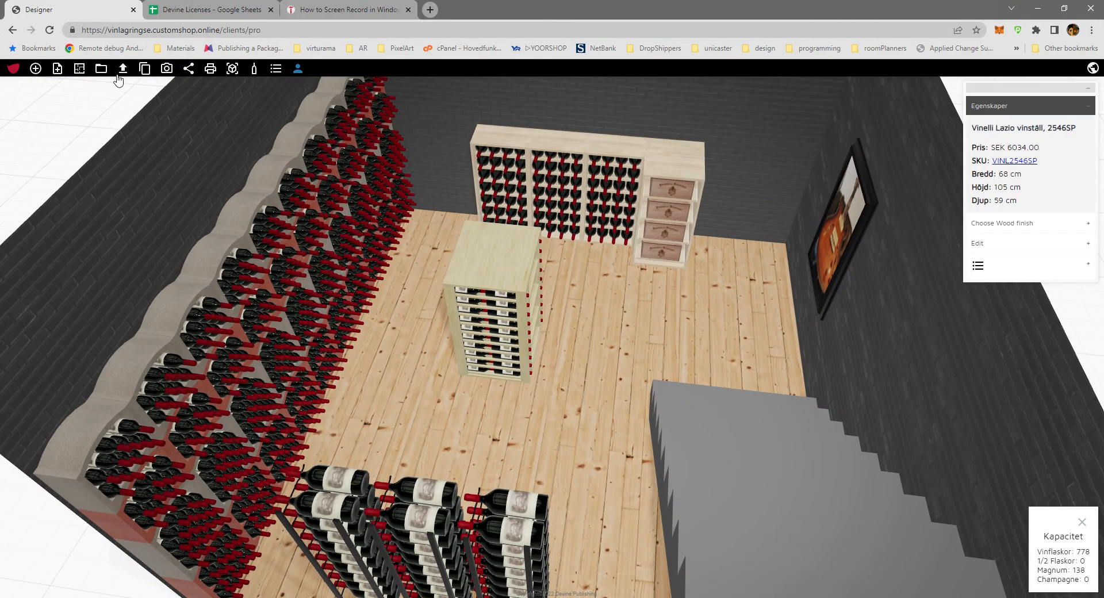
Review the options for loading and saving the design and show the names of the editor's commands.
{"action": "left_click", "coordinate": [100, 69]}
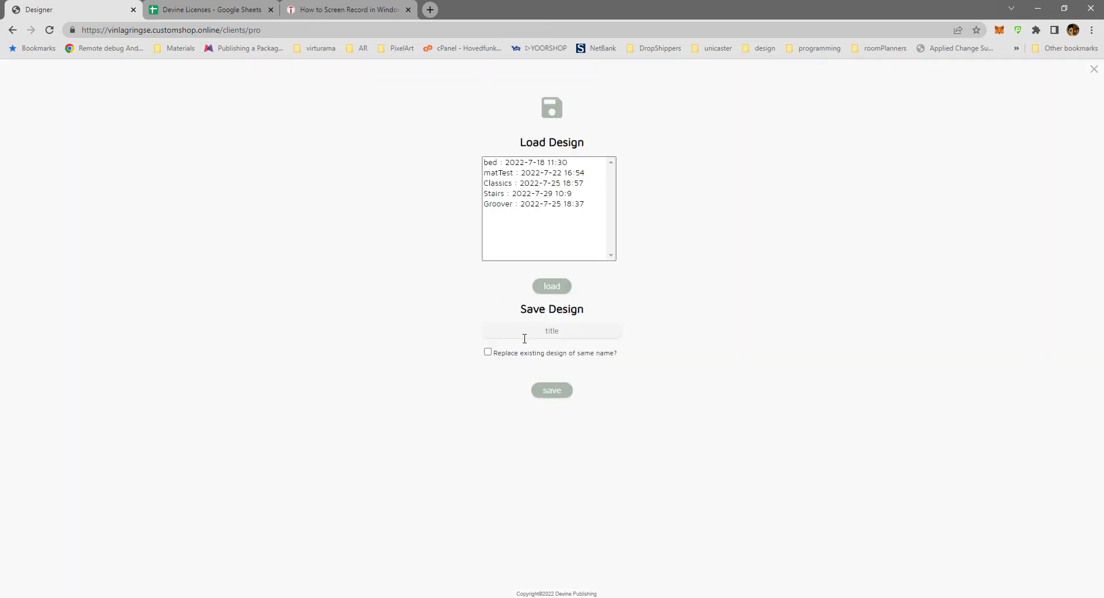
{"action": "left_click", "coordinate": [547, 338]}
{"action": "left_click", "coordinate": [555, 391]}
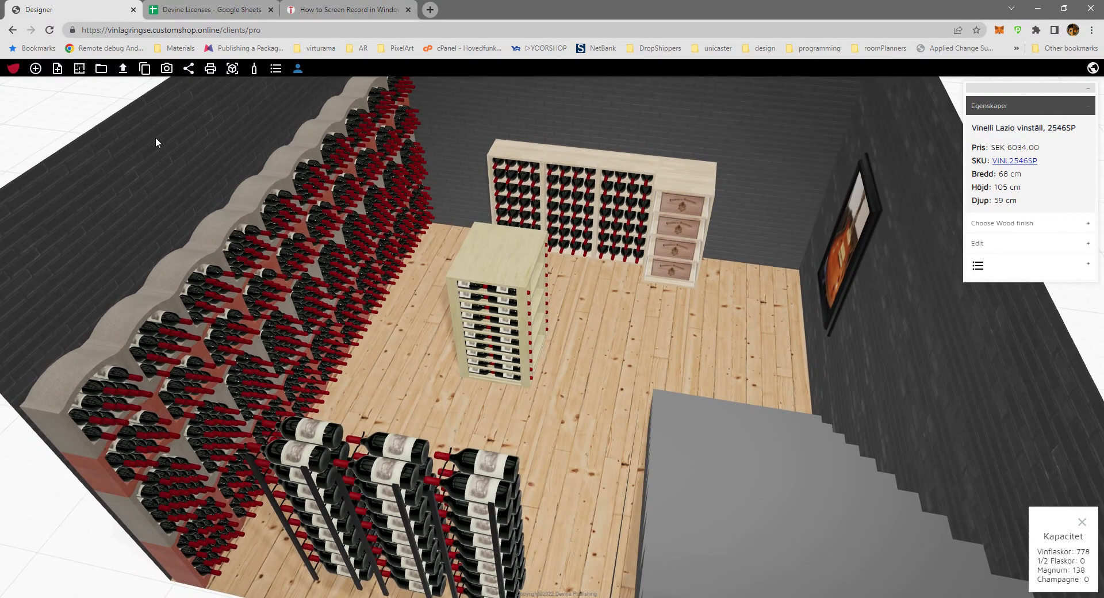
{"action": "left_click", "coordinate": [16, 69]}
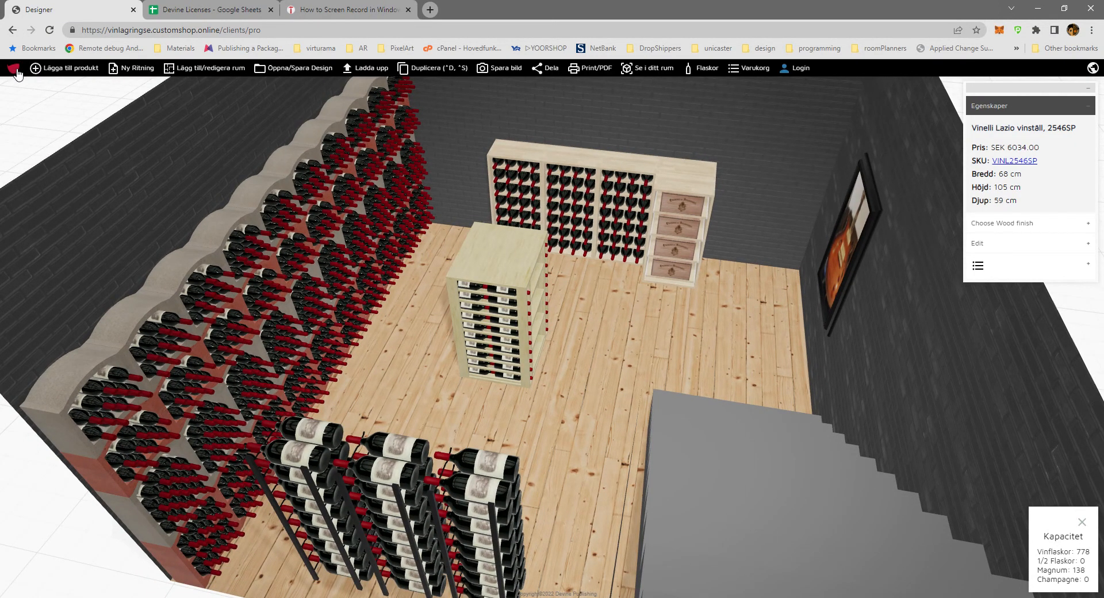
Return to the model administration and review the attributes of Vinelli Lazio vinställ, 2067SP, from SKU and categories to materials and translations.
{"action": "left_click", "coordinate": [12, 30]}
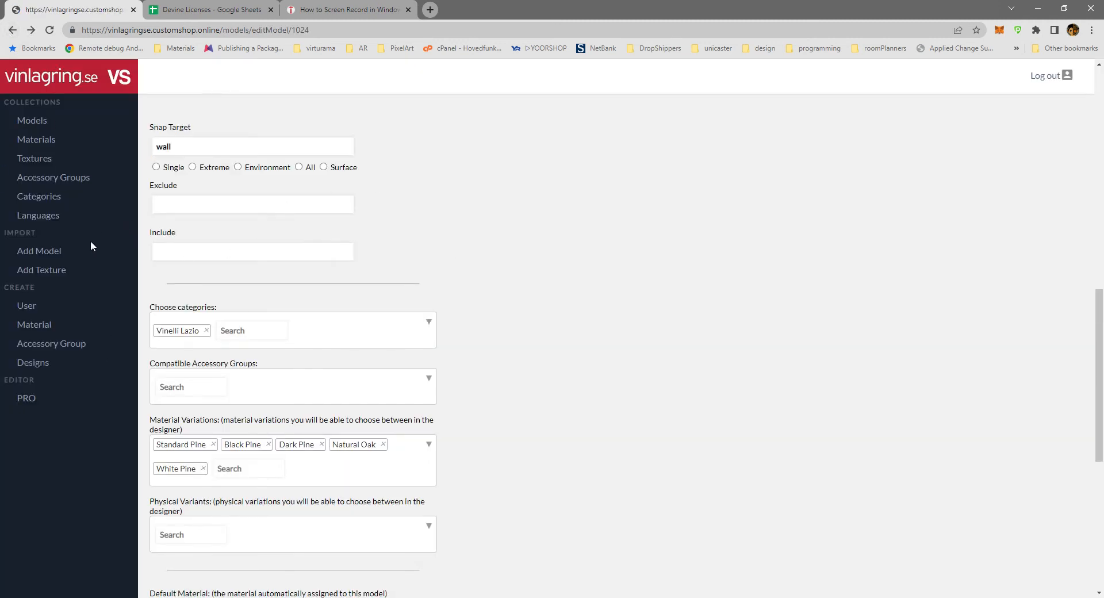
{"action": "left_click", "coordinate": [35, 122]}
{"action": "left_click", "coordinate": [431, 292]}
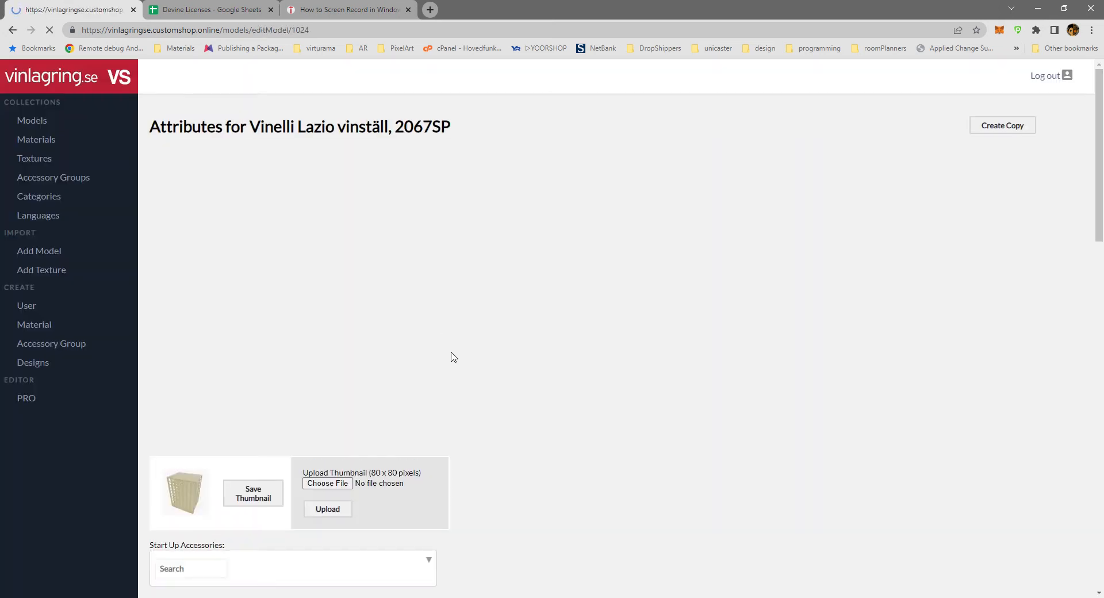
{"action": "scroll", "coordinate": [515, 371], "scroll_direction": "down", "scroll_amount": 10}
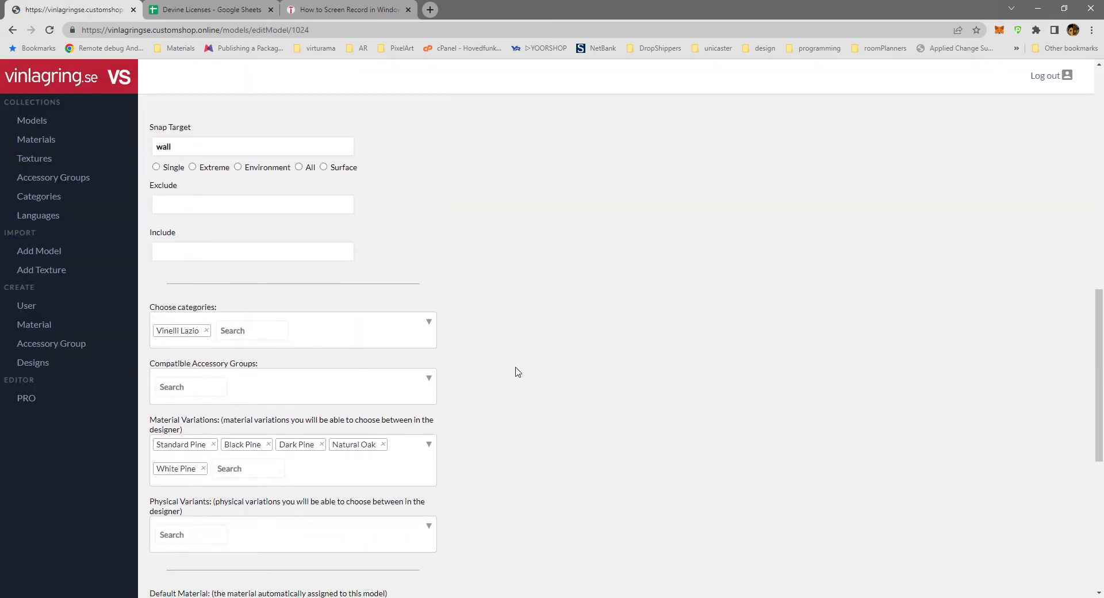
{"action": "scroll", "coordinate": [449, 297], "scroll_direction": "up", "scroll_amount": 4}
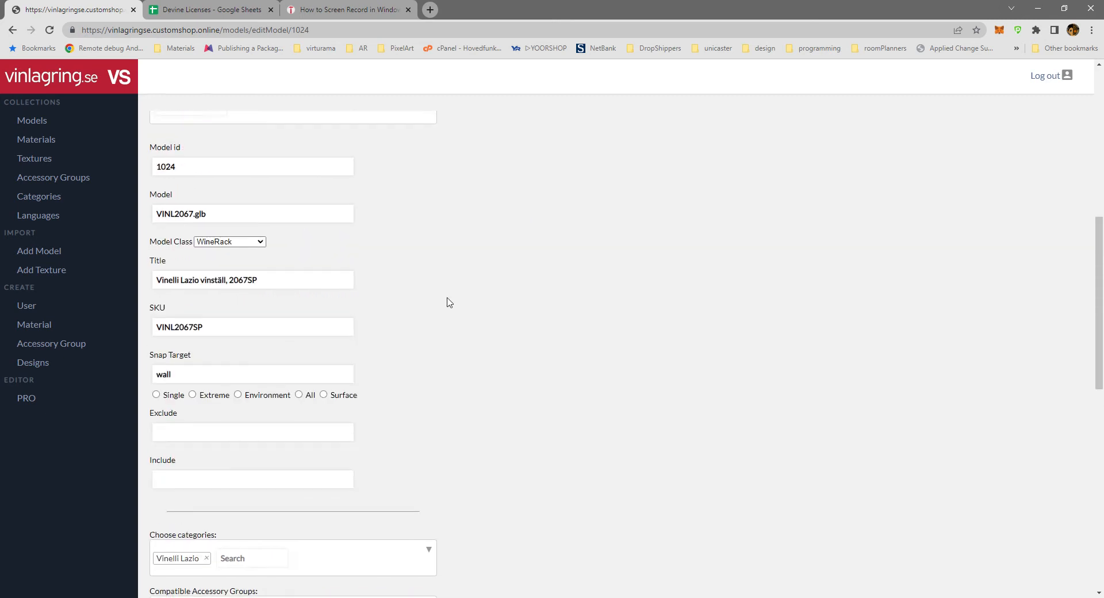
{"action": "scroll", "coordinate": [449, 297], "scroll_direction": "down", "scroll_amount": 6}
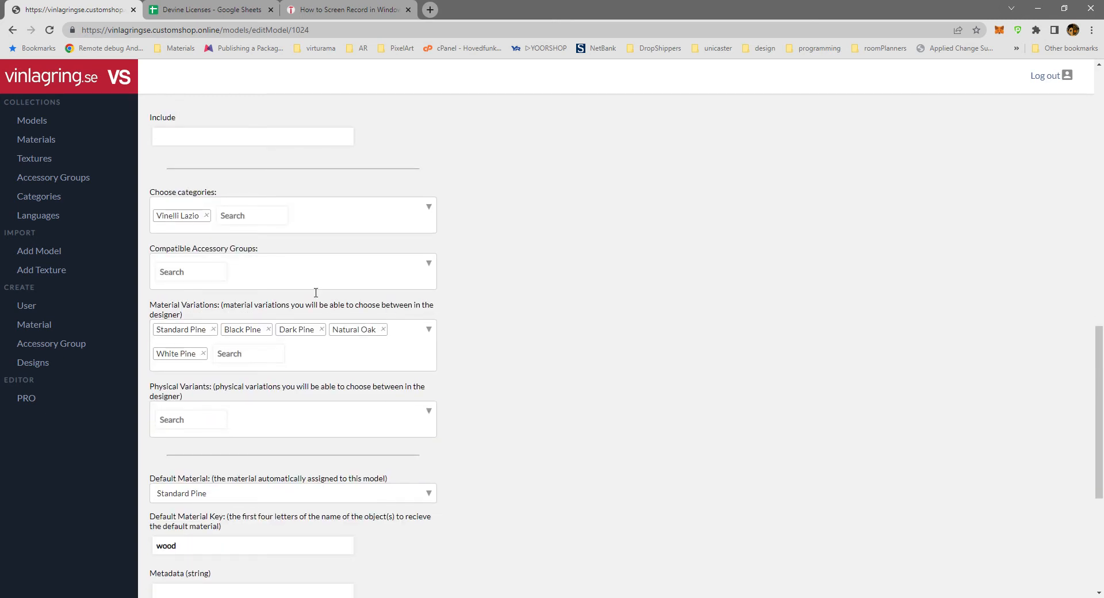
{"action": "scroll", "coordinate": [547, 386], "scroll_direction": "down", "scroll_amount": 5}
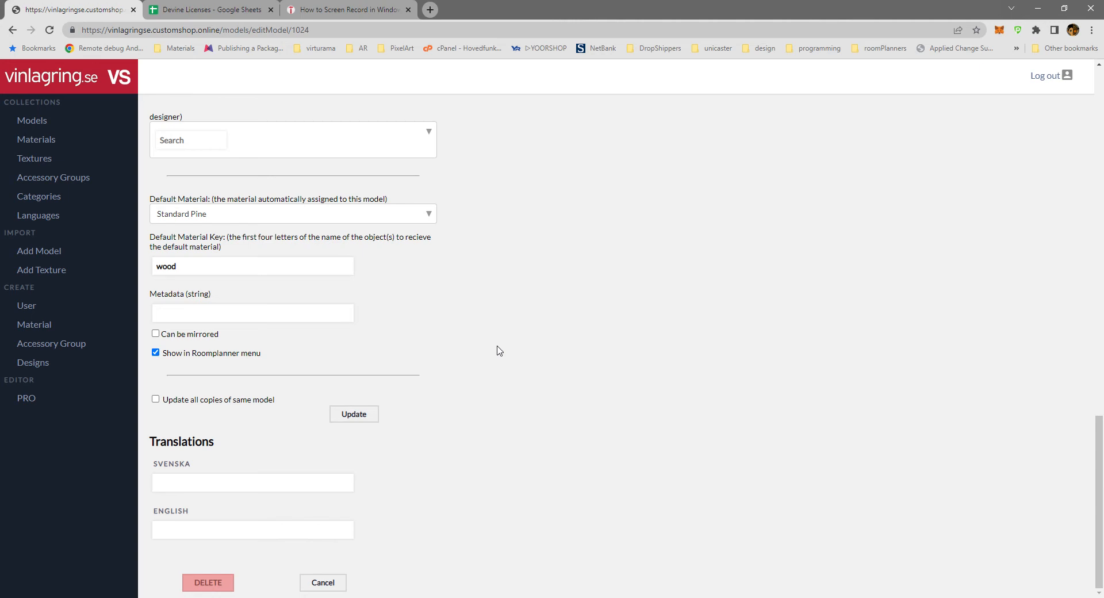
{"action": "scroll", "coordinate": [511, 352], "scroll_direction": "up", "scroll_amount": 2}
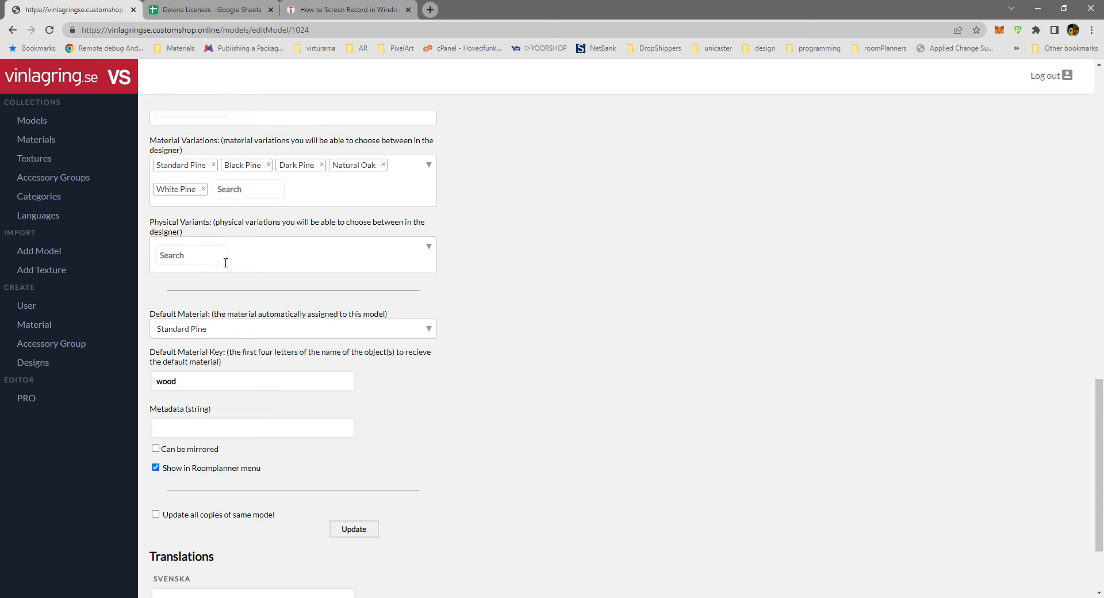
{"action": "scroll", "coordinate": [541, 384], "scroll_direction": "up", "scroll_amount": 2}
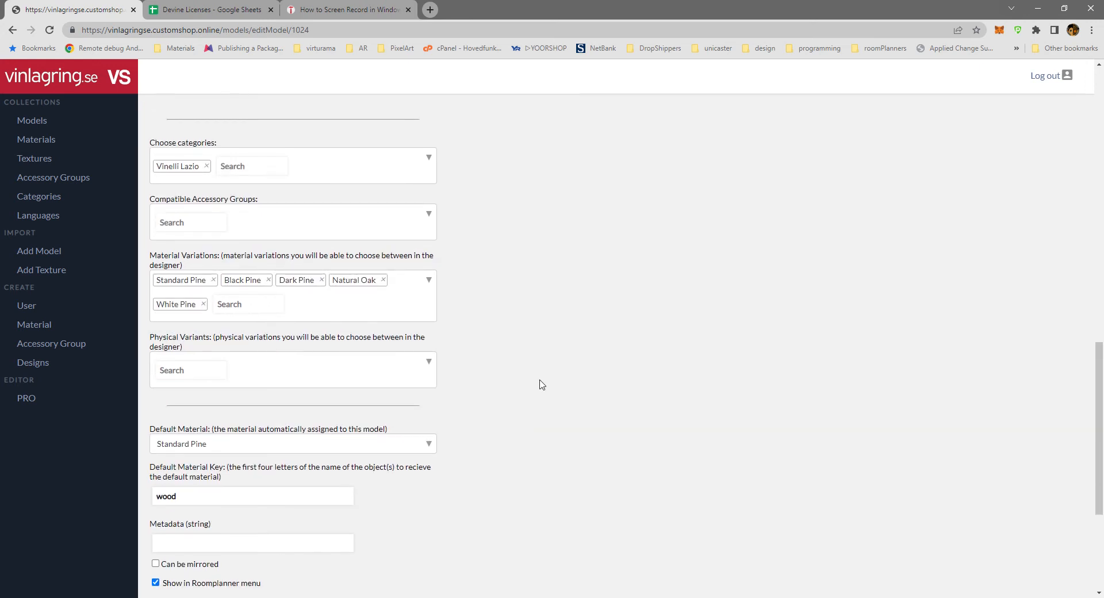
{"action": "scroll", "coordinate": [541, 385], "scroll_direction": "up", "scroll_amount": 11}
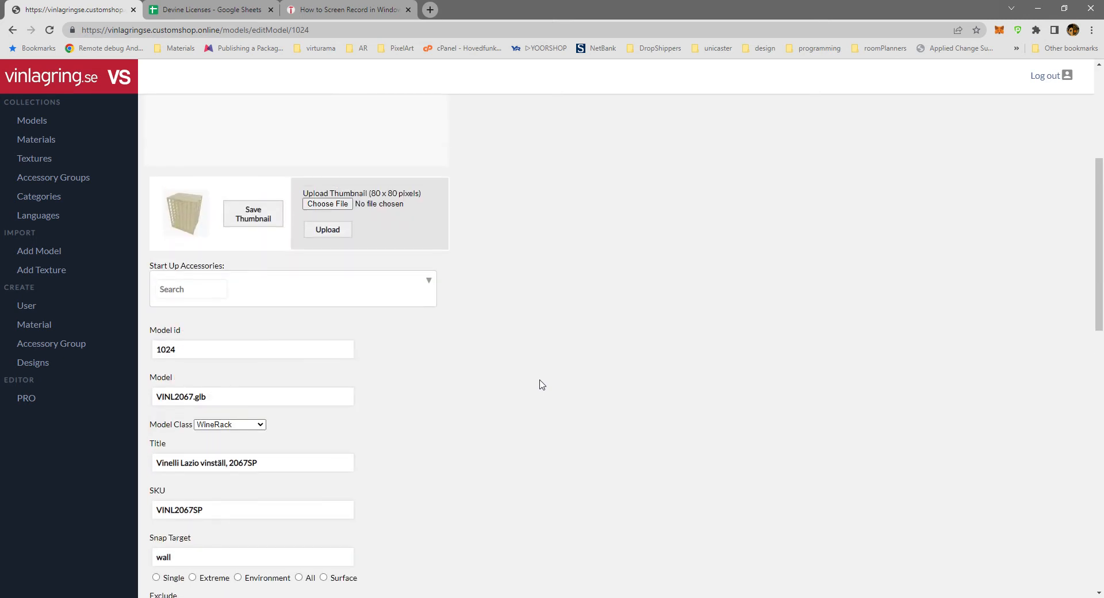
{"action": "scroll", "coordinate": [540, 385], "scroll_direction": "down", "scroll_amount": 13}
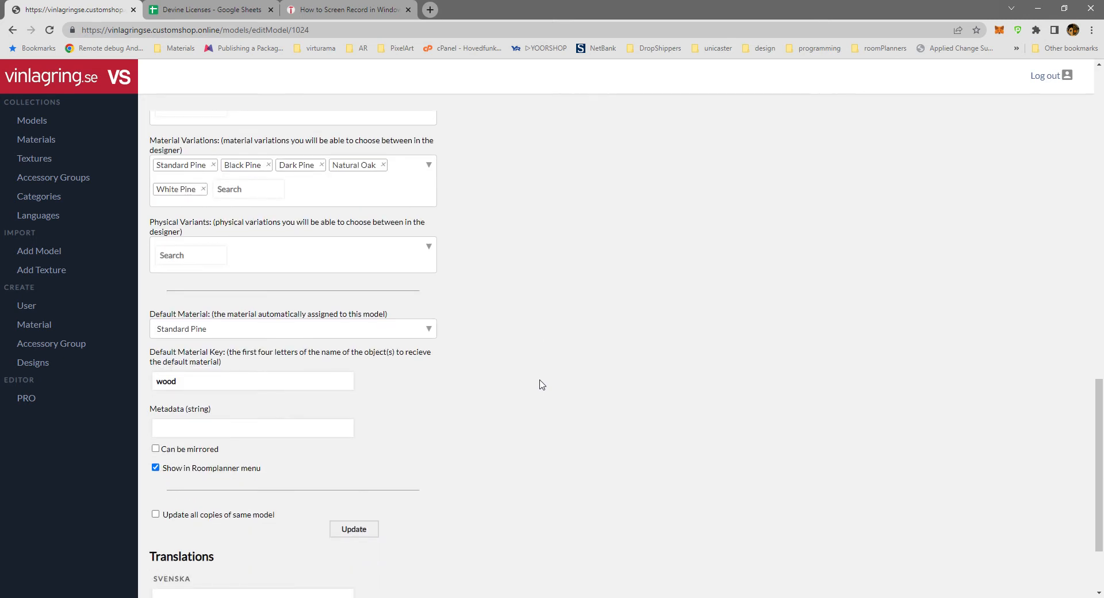
Open the Dark Parquet material from the Materials collection, review its maps and try out its roughness, ending at 1.
{"action": "left_click", "coordinate": [42, 141]}
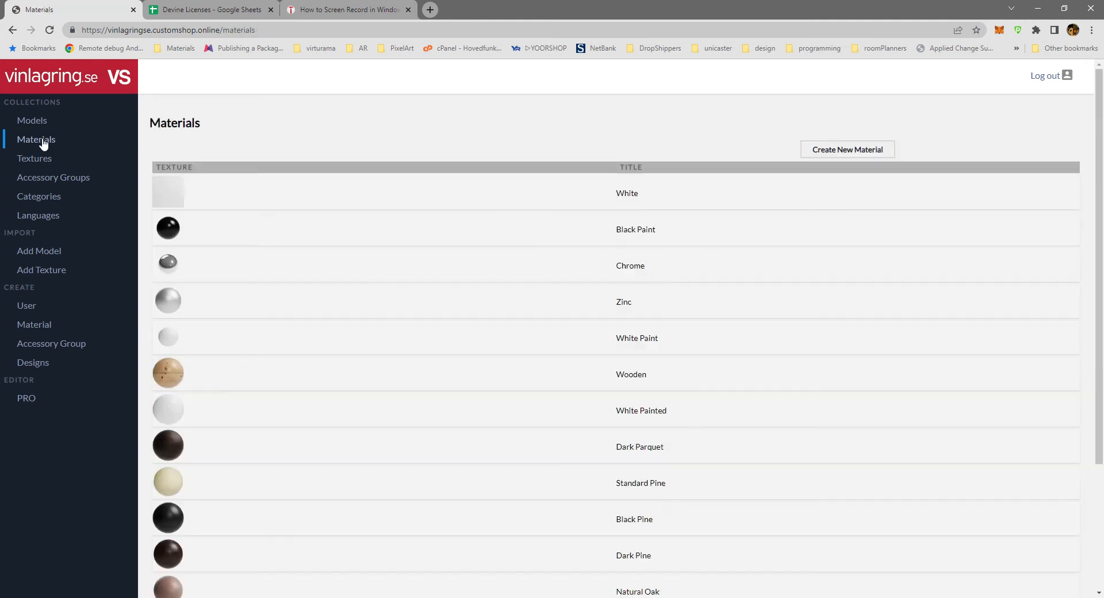
{"action": "scroll", "coordinate": [448, 329], "scroll_direction": "down", "scroll_amount": 2}
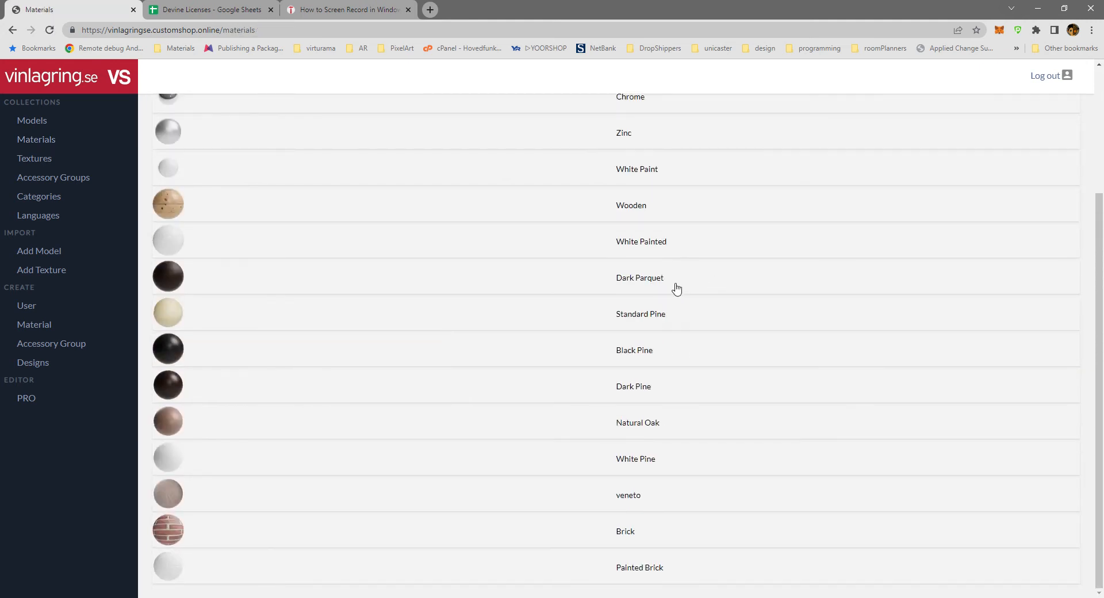
{"action": "left_click", "coordinate": [641, 279]}
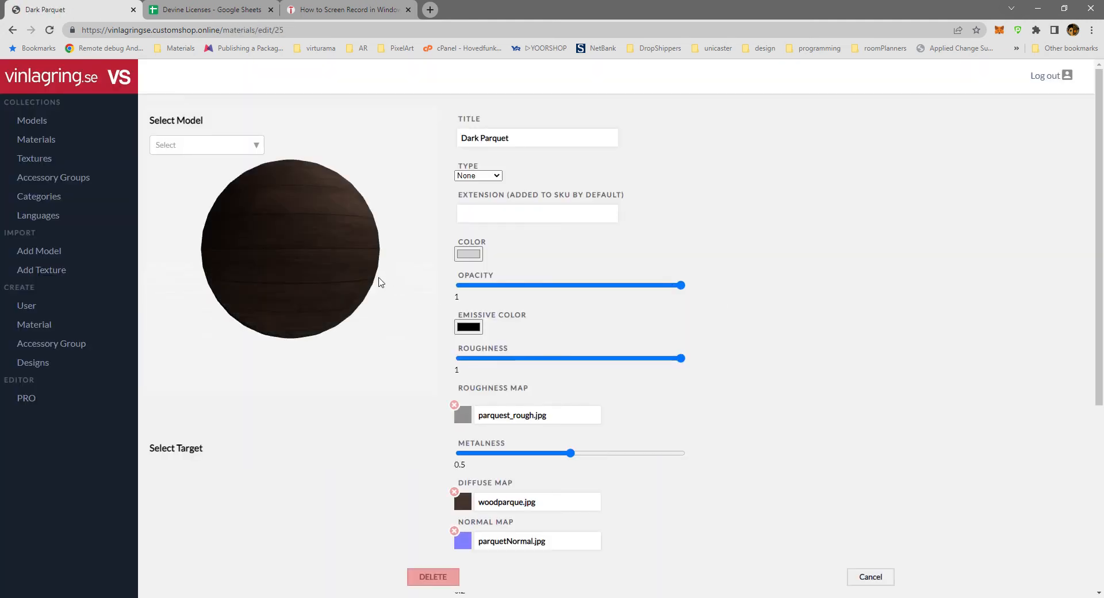
{"action": "scroll", "coordinate": [767, 311], "scroll_direction": "down", "scroll_amount": 5}
{"action": "scroll", "coordinate": [766, 311], "scroll_direction": "up", "scroll_amount": 5}
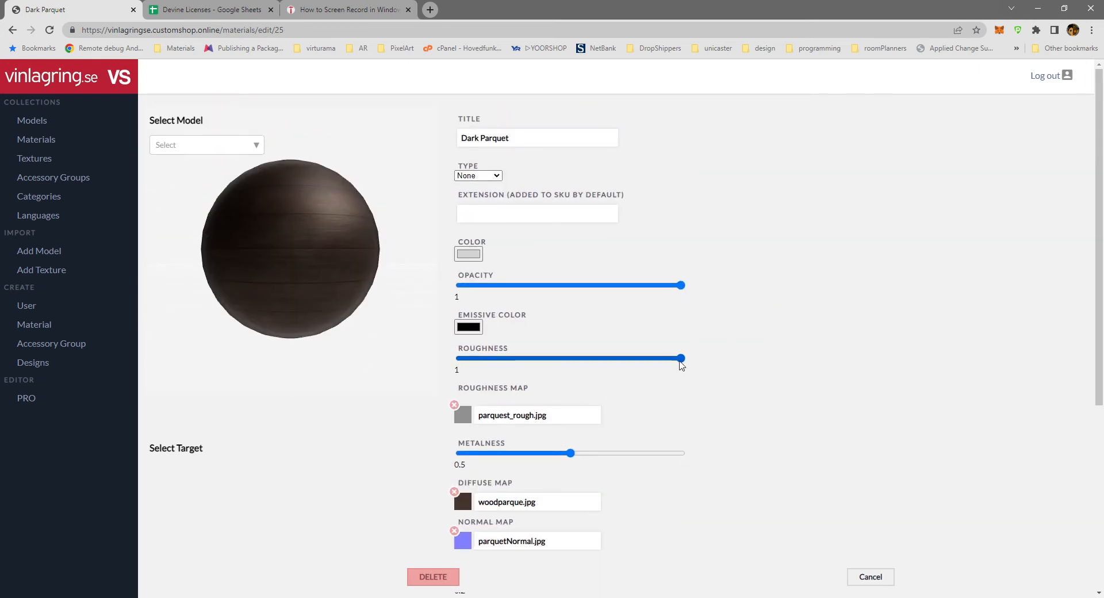
{"action": "left_click_drag", "start_coordinate": [681, 358], "coordinate": [740, 352]}
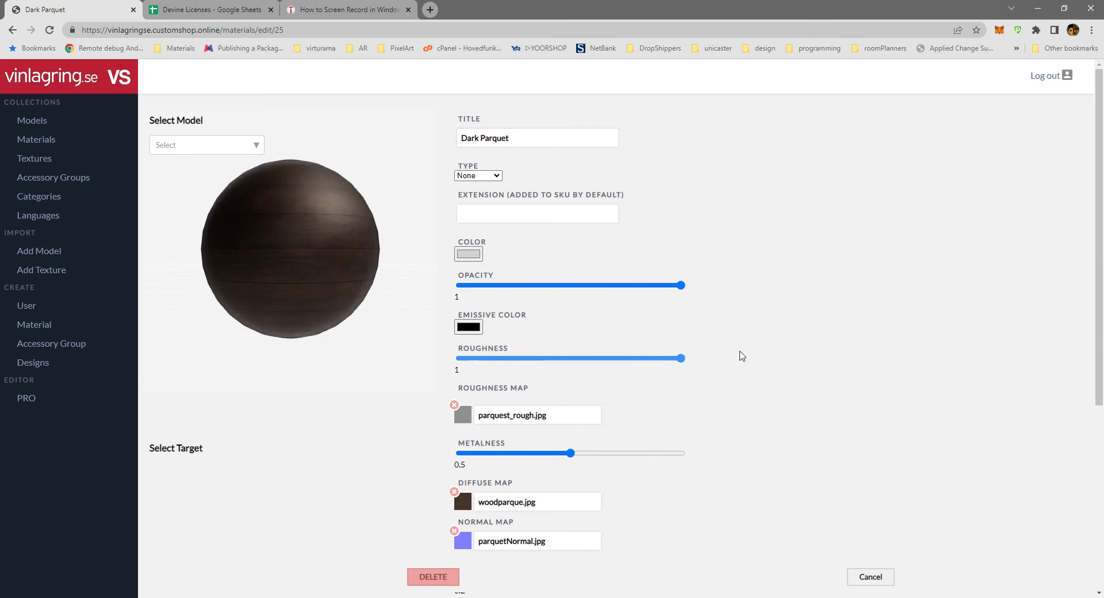
Review the Textures collection and the Doors and Windows accessory group with its chosen models and translations.
{"action": "left_click", "coordinate": [40, 159]}
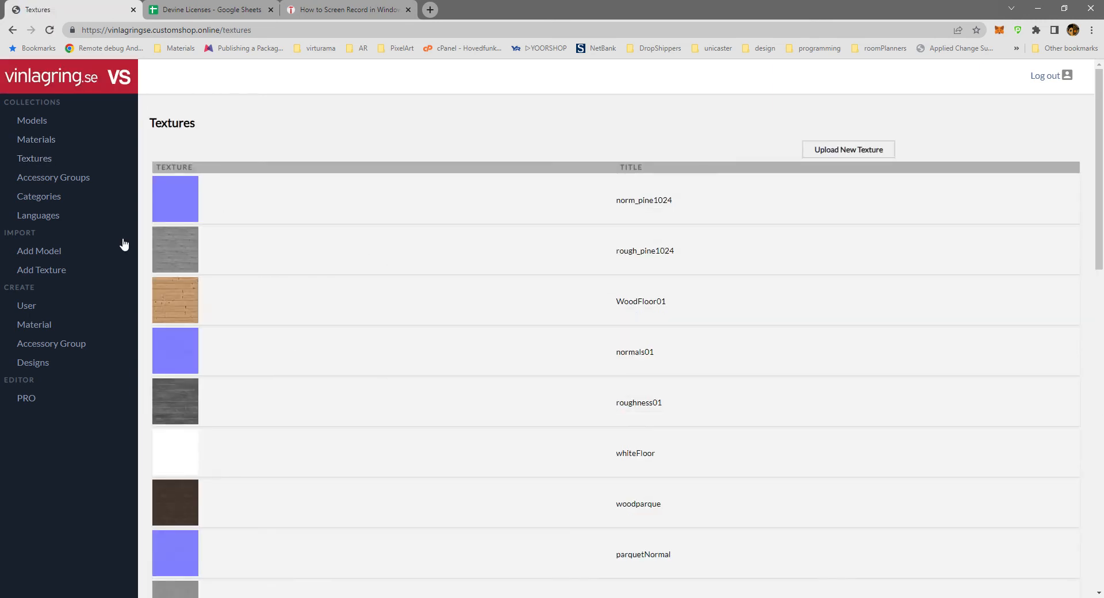
{"action": "left_click", "coordinate": [55, 178]}
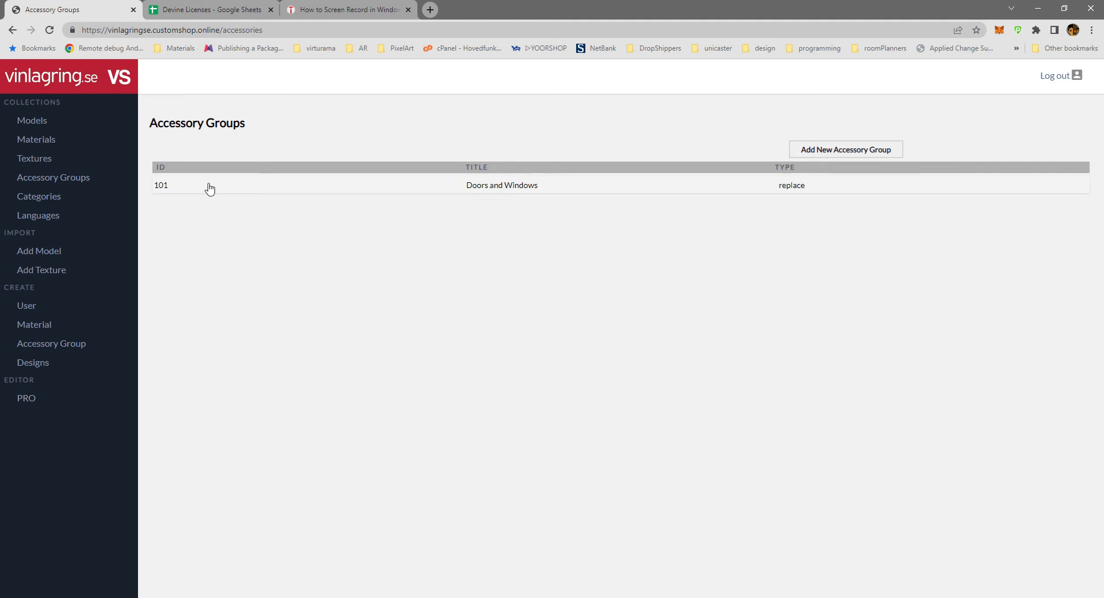
{"action": "left_click", "coordinate": [522, 187]}
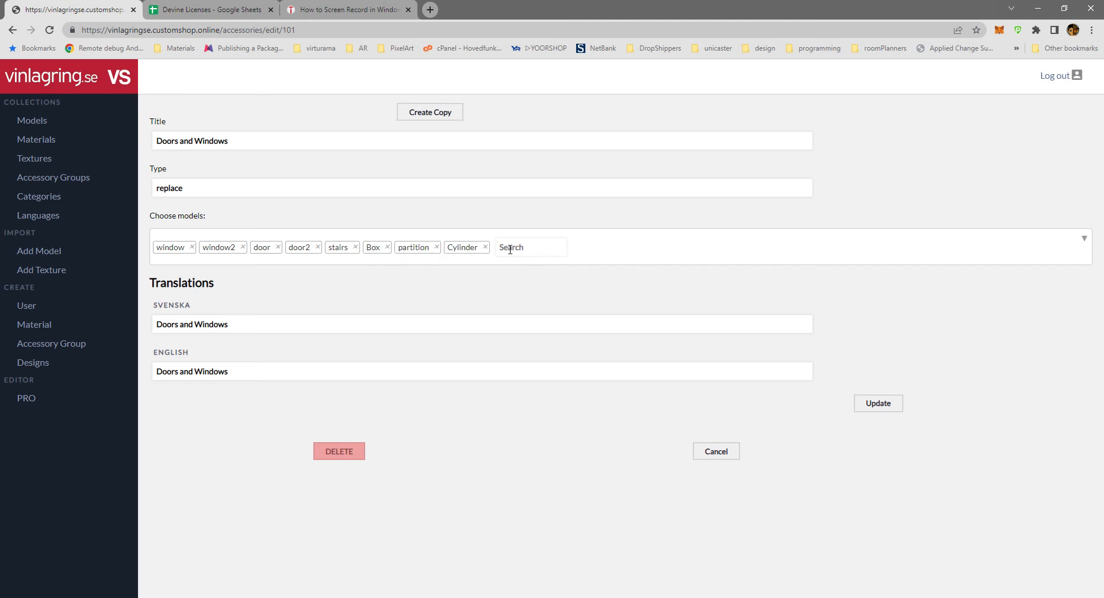
Return to the PRO editor and move the freestanding Vinelli Lazio rack away from the arched wall rack, towards the row of low racks.
{"action": "left_click", "coordinate": [27, 400]}
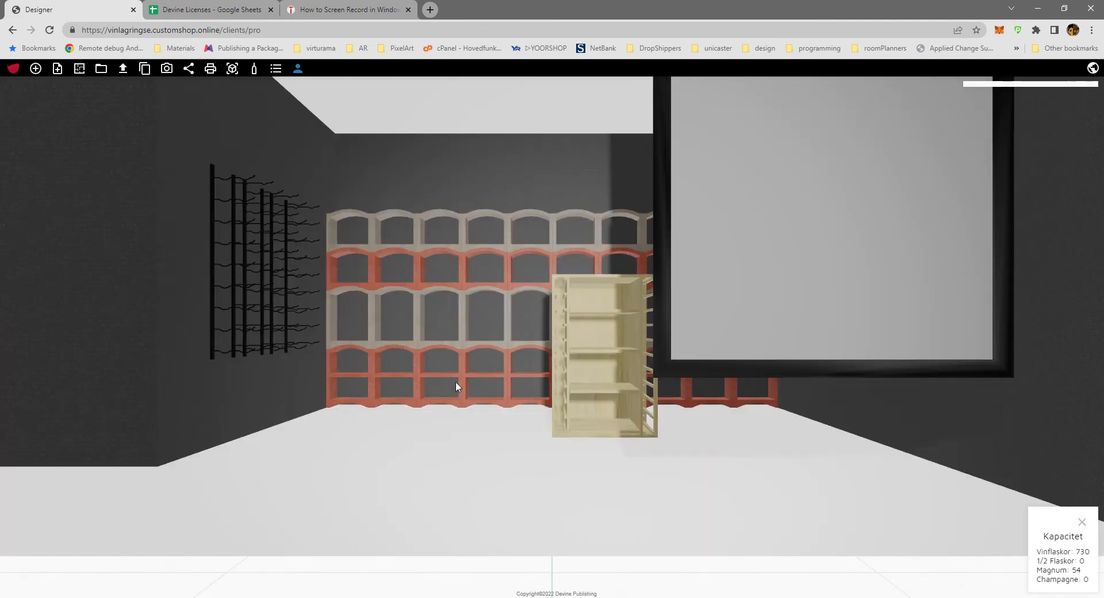
{"action": "left_click_drag", "start_coordinate": [414, 386], "coordinate": [527, 467]}
{"action": "scroll", "coordinate": [633, 390], "scroll_direction": "down", "scroll_amount": 3}
{"action": "scroll", "coordinate": [633, 394], "scroll_direction": "down", "scroll_amount": 2}
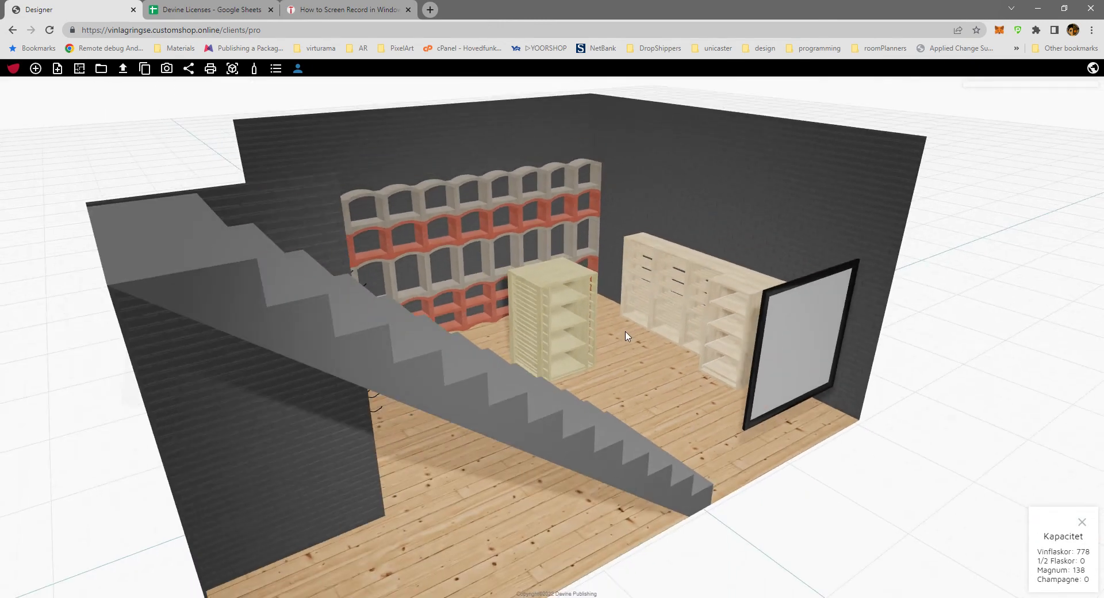
{"action": "left_click_drag", "start_coordinate": [627, 335], "coordinate": [438, 470]}
{"action": "left_click", "coordinate": [610, 300]}
{"action": "left_click_drag", "start_coordinate": [611, 300], "coordinate": [660, 354]}
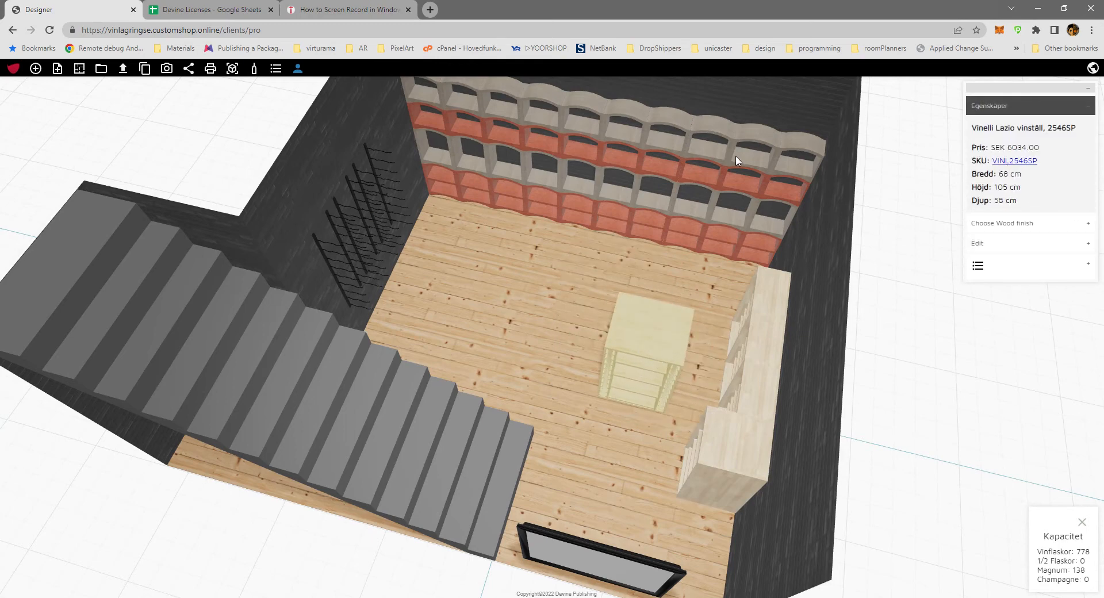
Add a box from the Doors and Windows group, place it on the floor beside the freestanding rack and set its height to 250.
{"action": "left_click", "coordinate": [79, 69]}
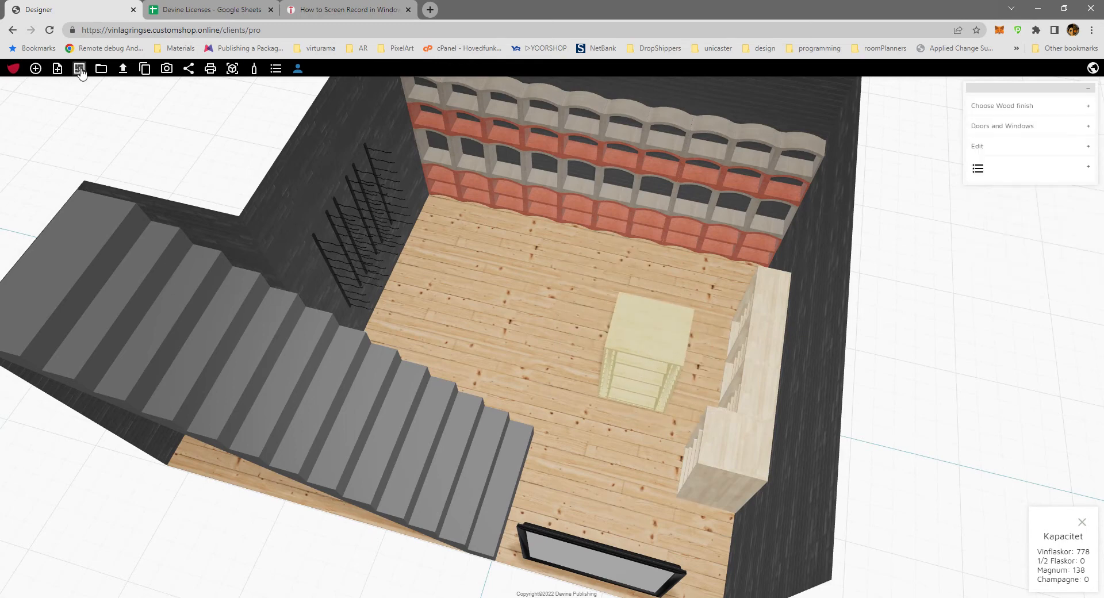
{"action": "left_click", "coordinate": [1049, 126]}
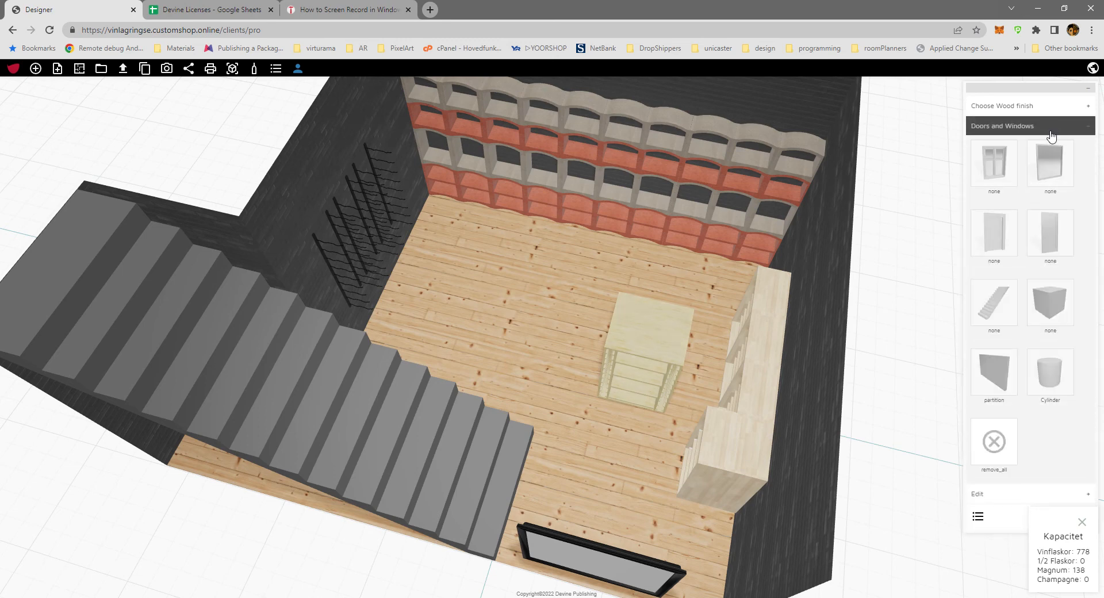
{"action": "left_click", "coordinate": [1060, 308]}
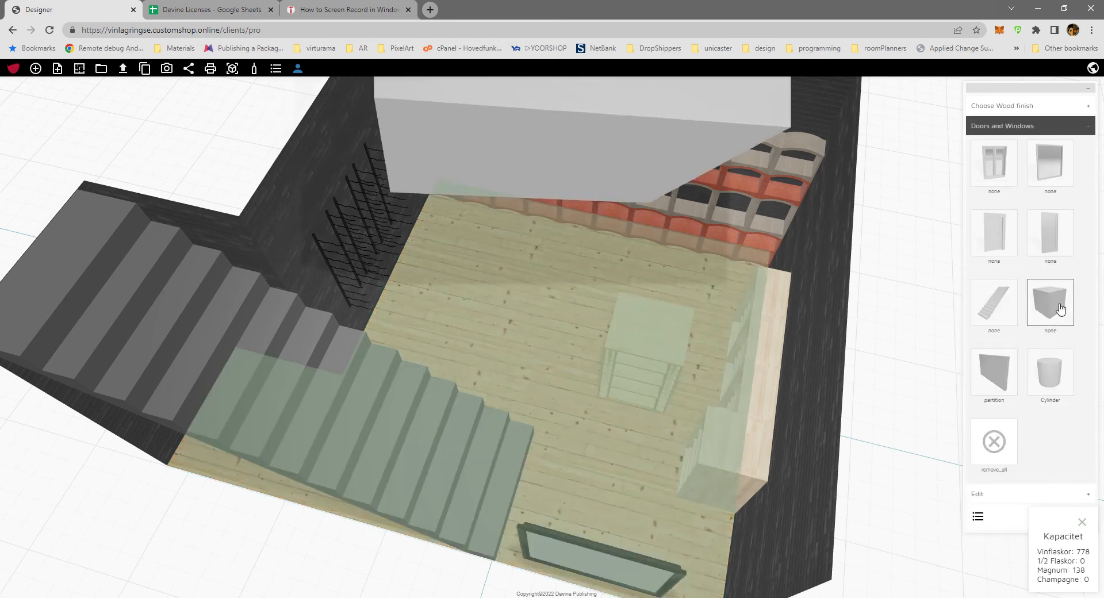
{"action": "left_click", "coordinate": [504, 305]}
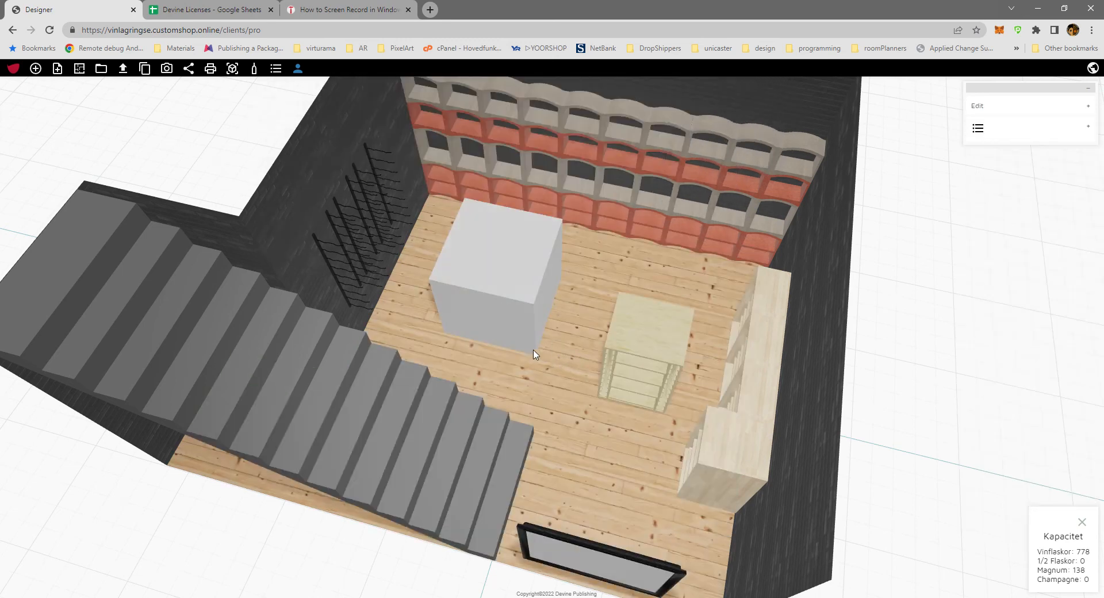
{"action": "left_click", "coordinate": [1008, 108]}
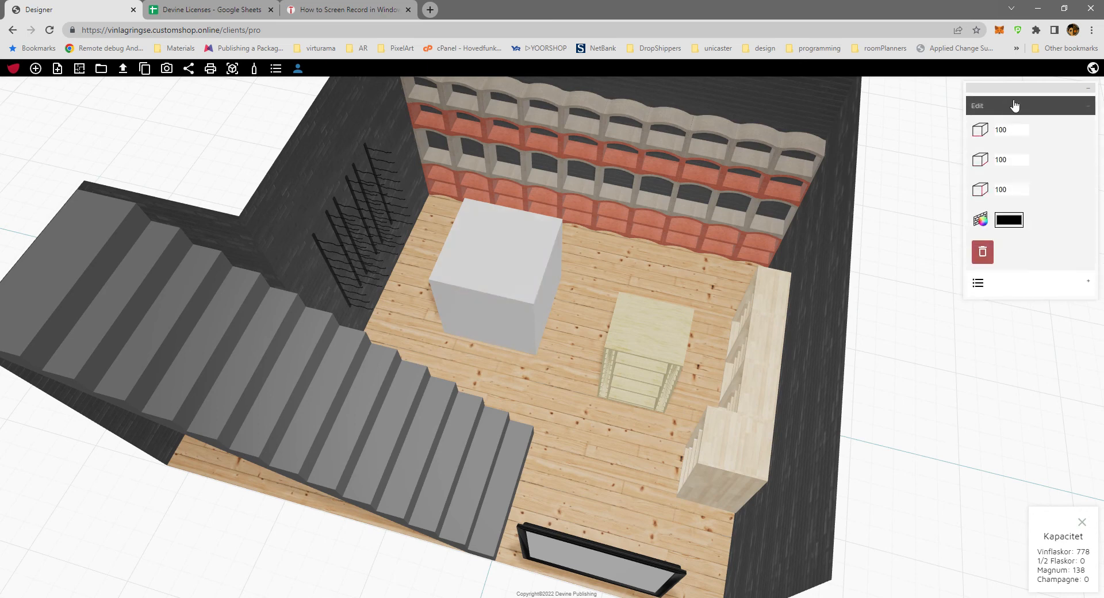
{"action": "double_click", "coordinate": [1028, 195]}
{"action": "type", "text": "250"}
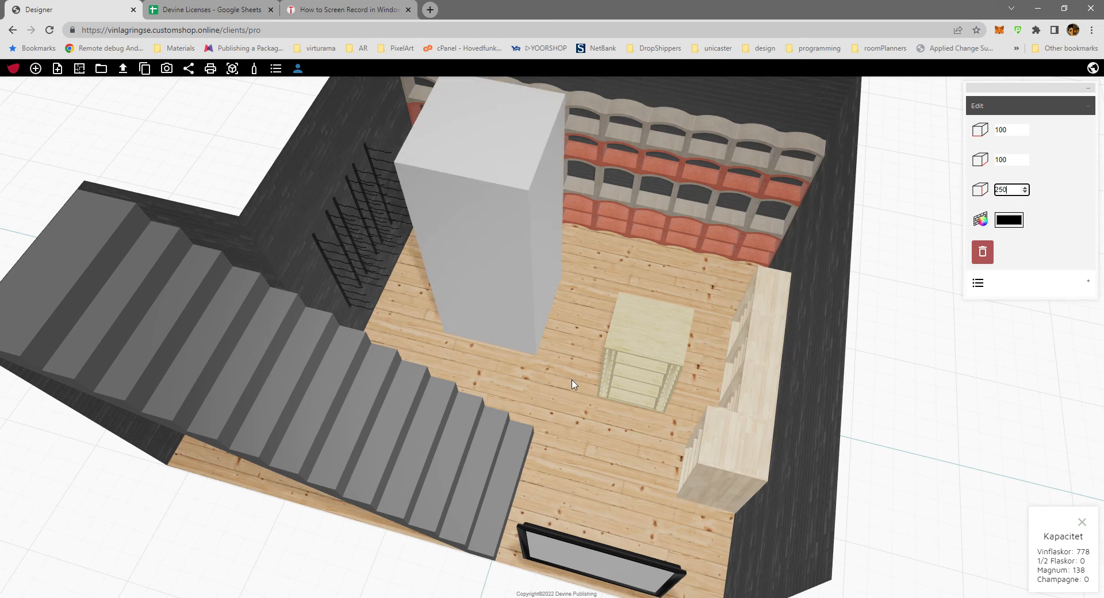
Rotate the freestanding Vinelli Lazio rack a quarter turn and shift it back towards the arched wall rack.
{"action": "left_click_drag", "start_coordinate": [567, 423], "coordinate": [547, 412]}
{"action": "mouse_move", "coordinate": [589, 456]}
{"action": "left_mouse_down"}
{"action": "mouse_move", "coordinate": [538, 452]}
{"action": "mouse_move", "coordinate": [591, 461]}
{"action": "left_mouse_up"}
{"action": "left_click_drag", "start_coordinate": [655, 383], "coordinate": [637, 357]}
{"action": "left_click_drag", "start_coordinate": [584, 409], "coordinate": [534, 348]}
{"action": "left_click_drag", "start_coordinate": [543, 424], "coordinate": [683, 553]}
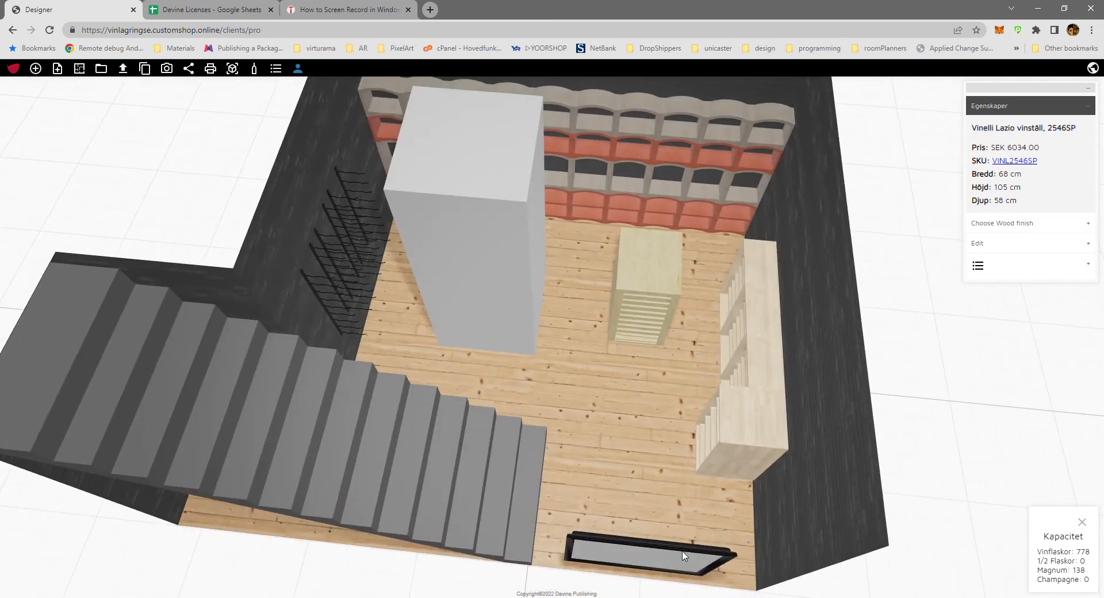
Move the tall box slightly away from the arched wall rack, further into the middle of the room.
{"action": "left_click_drag", "start_coordinate": [514, 346], "coordinate": [538, 371]}
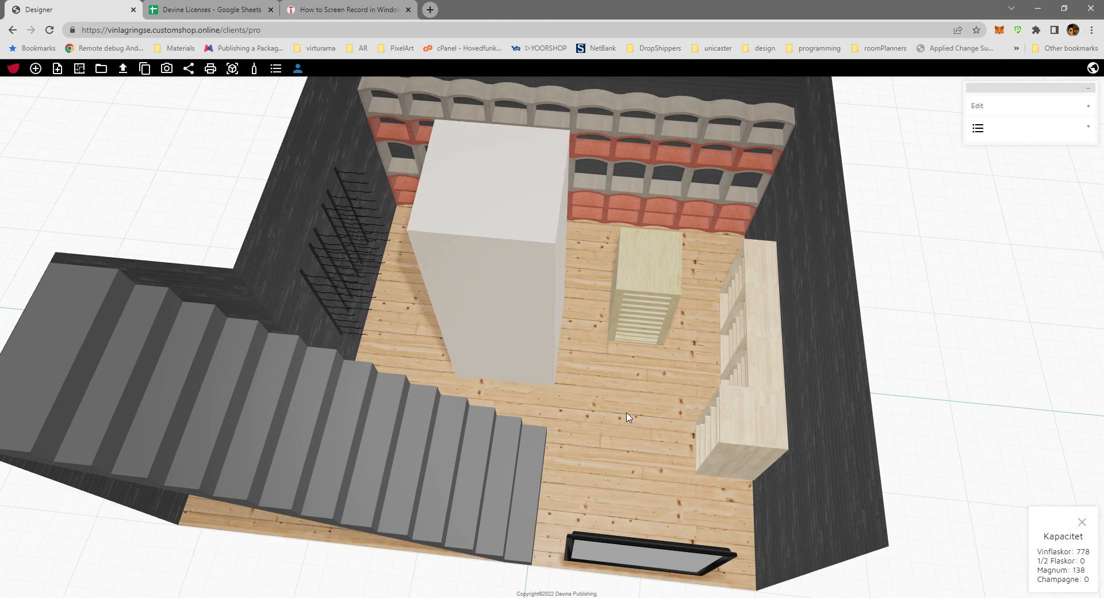
{"action": "left_click", "coordinate": [627, 413]}
{"action": "left_click_drag", "start_coordinate": [645, 441], "coordinate": [490, 403]}
{"action": "left_click_drag", "start_coordinate": [589, 416], "coordinate": [584, 351]}
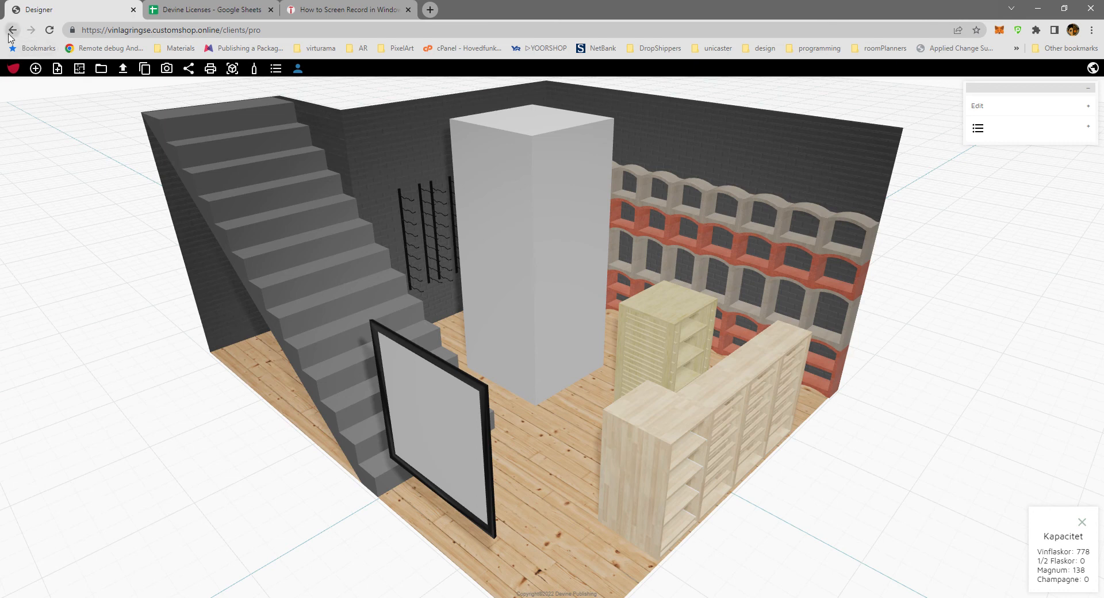
Return to the administration and review the list of saved designs and the available languages.
{"action": "left_click", "coordinate": [11, 31]}
{"action": "left_click", "coordinate": [38, 364]}
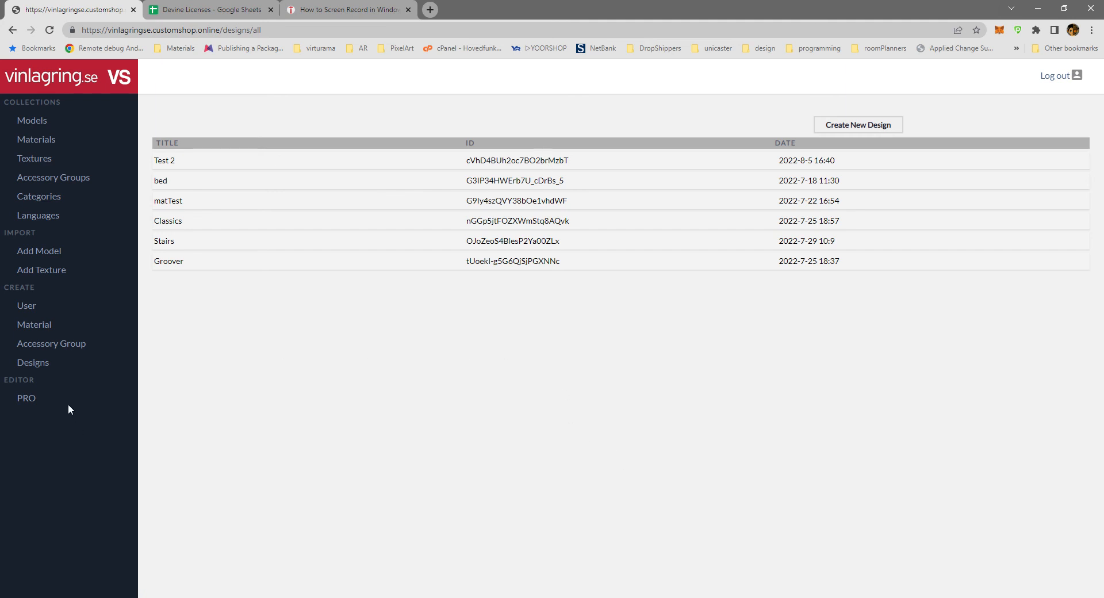
{"action": "left_click", "coordinate": [43, 217]}
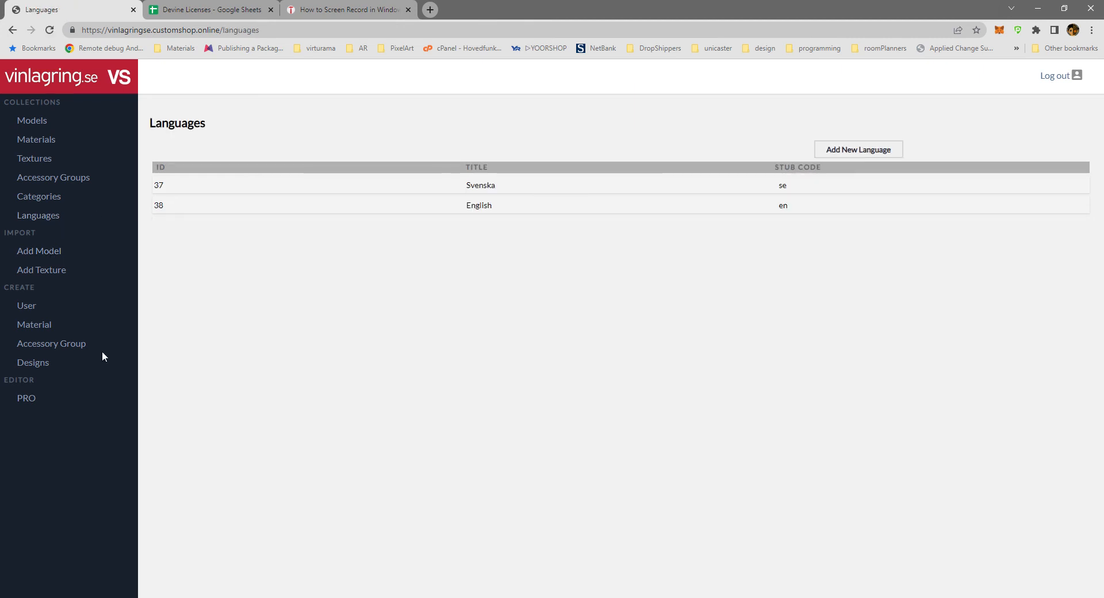
Reopen the PRO editor, switch its interface language to English and hide the command names.
{"action": "left_click", "coordinate": [28, 399]}
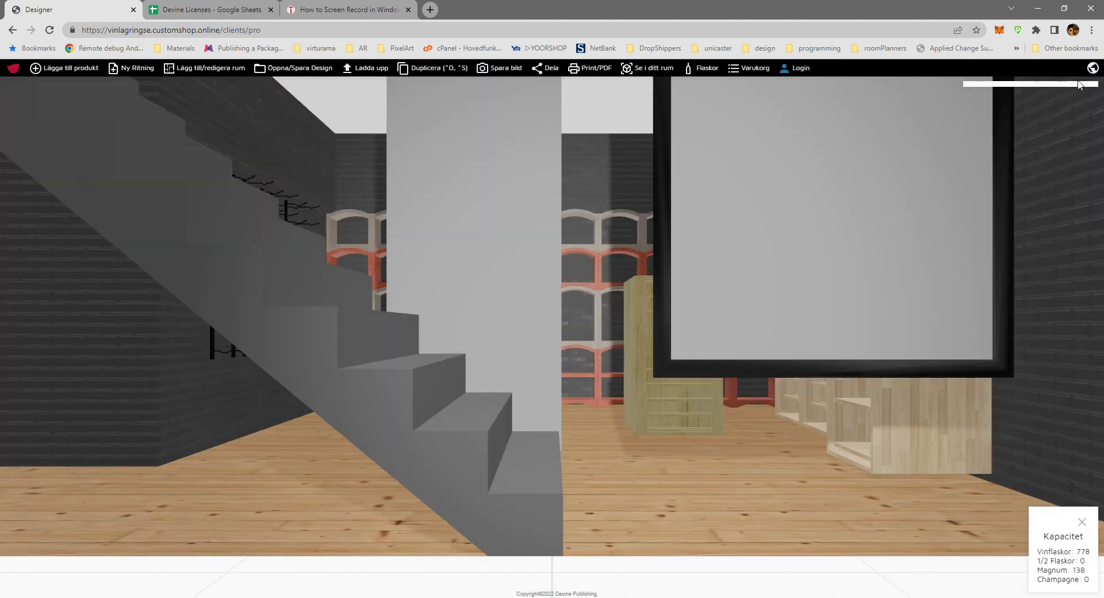
{"action": "left_click", "coordinate": [1093, 69]}
{"action": "left_click", "coordinate": [1094, 97]}
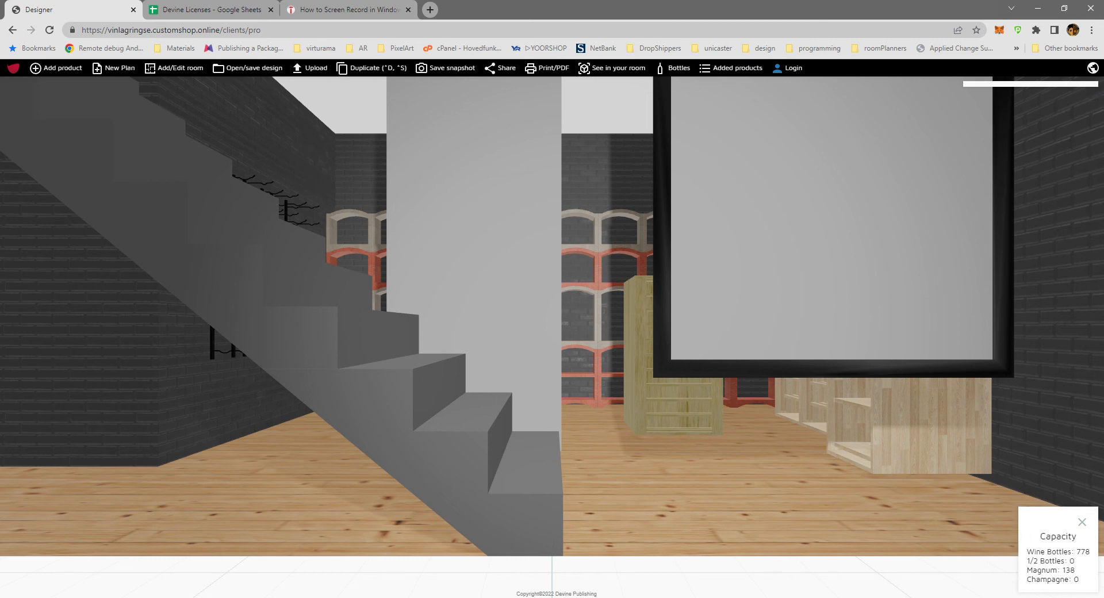
{"action": "left_click", "coordinate": [15, 69]}
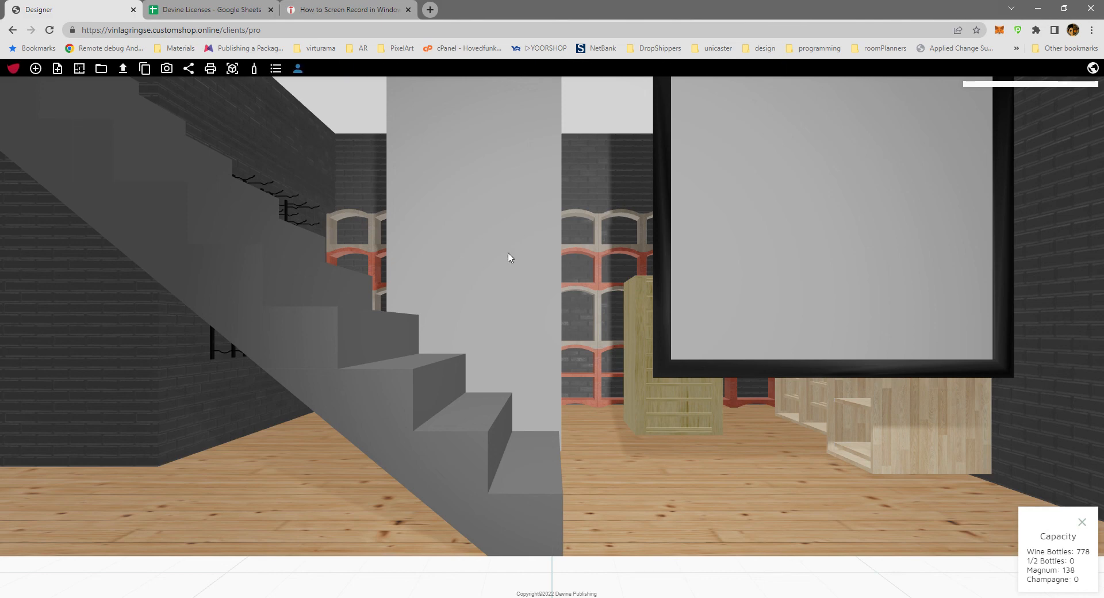
Examine the furnished room from all sides, including the stairs, racks, mirror and tall box.
{"action": "left_click_drag", "start_coordinate": [464, 270], "coordinate": [580, 389]}
{"action": "scroll", "coordinate": [579, 389], "scroll_direction": "down", "scroll_amount": 5}
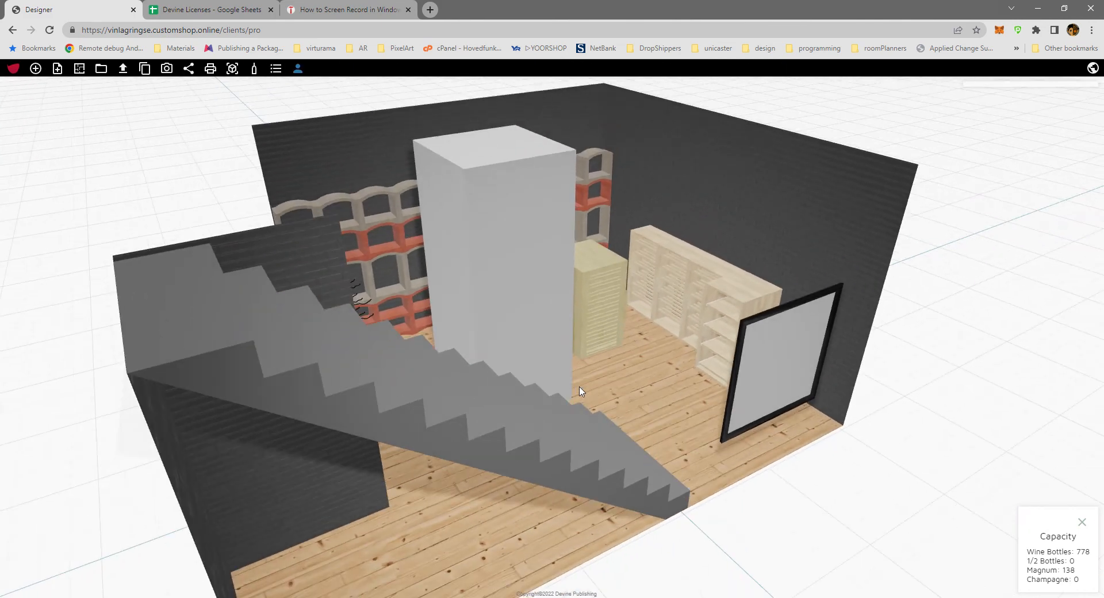
{"action": "left_click_drag", "start_coordinate": [771, 410], "coordinate": [505, 323]}
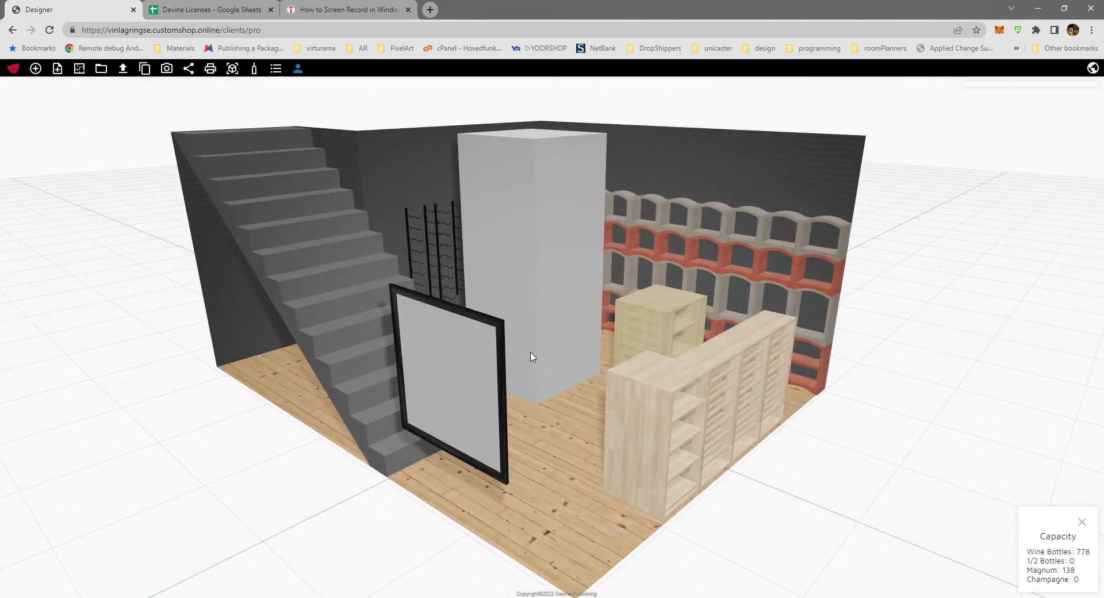
{"action": "scroll", "coordinate": [534, 362], "scroll_direction": "up", "scroll_amount": 5}
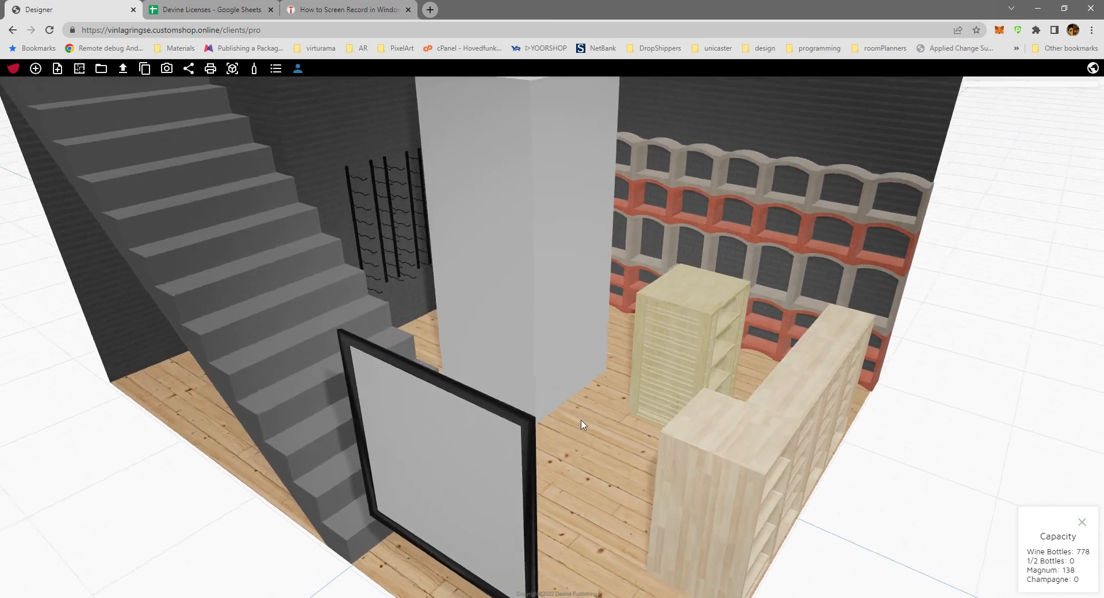
{"action": "left_click_drag", "start_coordinate": [583, 424], "coordinate": [742, 353]}
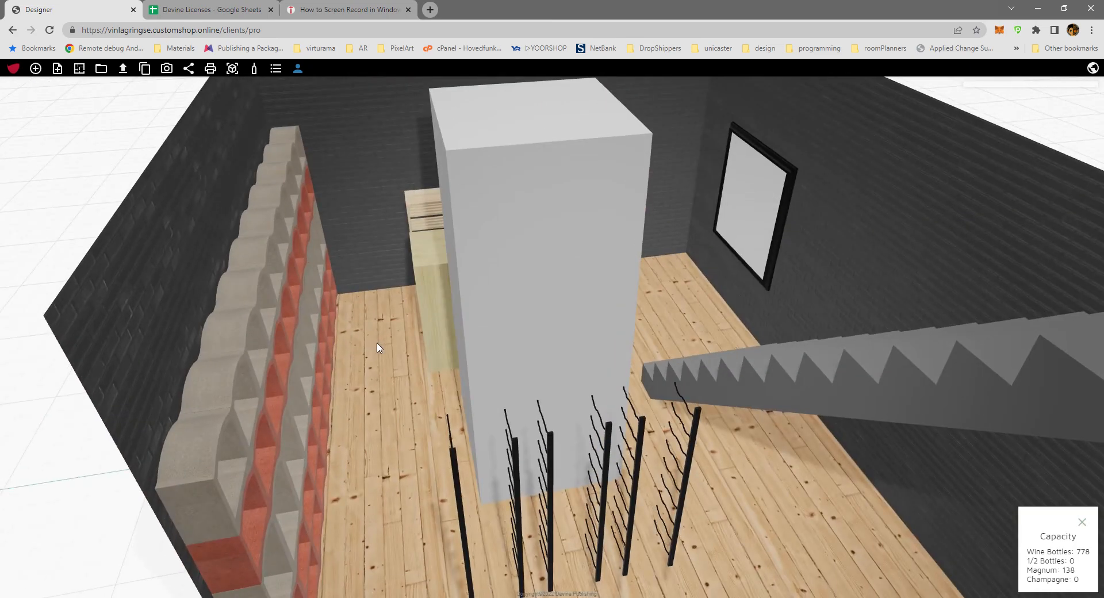
{"action": "left_click_drag", "start_coordinate": [377, 347], "coordinate": [616, 305]}
{"action": "left_click_drag", "start_coordinate": [542, 224], "coordinate": [454, 241]}
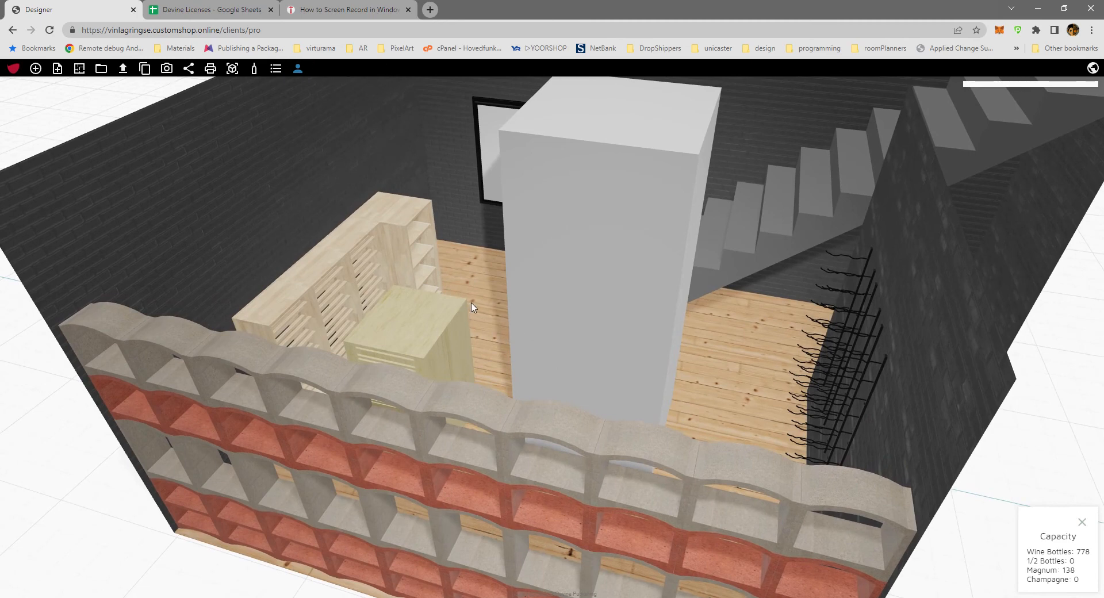
{"action": "left_click_drag", "start_coordinate": [472, 308], "coordinate": [670, 334]}
{"action": "left_click_drag", "start_coordinate": [442, 319], "coordinate": [692, 319]}
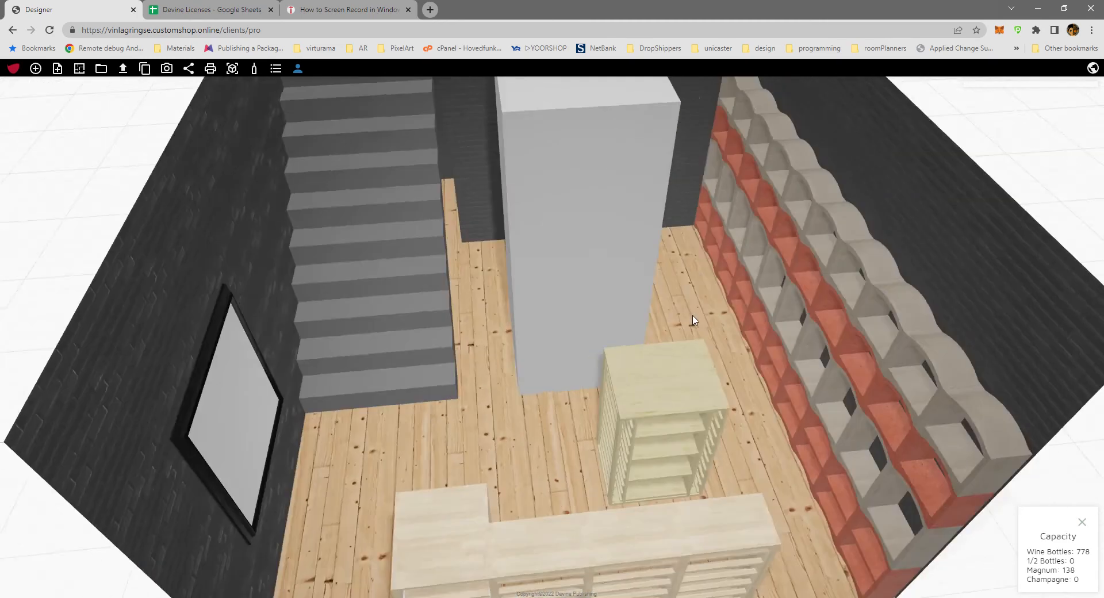
{"action": "left_click_drag", "start_coordinate": [547, 382], "coordinate": [448, 365]}
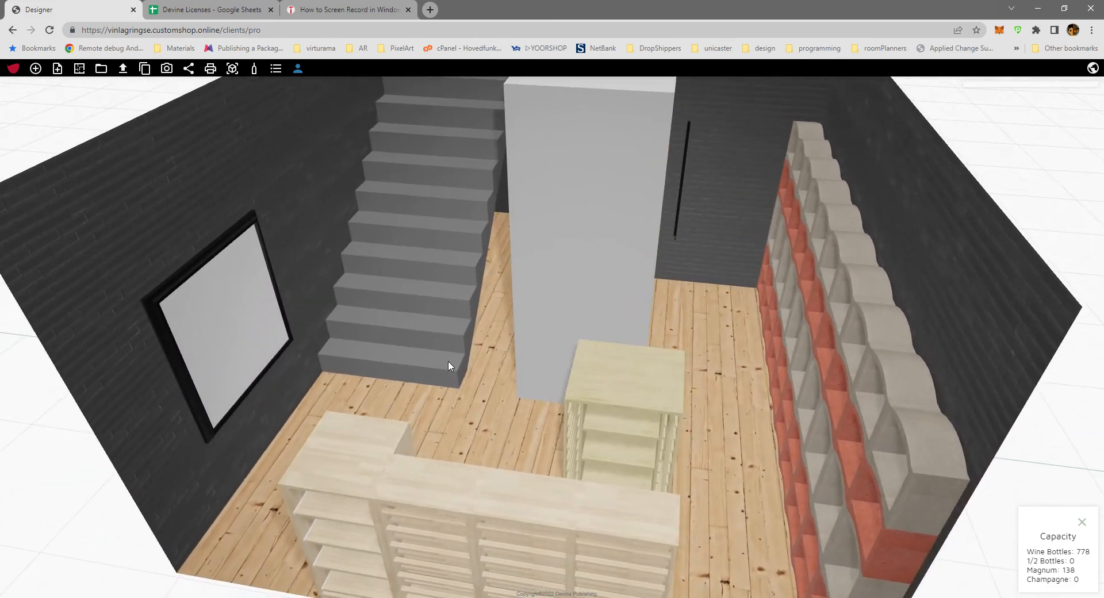
{"action": "scroll", "coordinate": [490, 405], "scroll_direction": "down", "scroll_amount": 5}
{"action": "scroll", "coordinate": [490, 405], "scroll_direction": "up", "scroll_amount": 4}
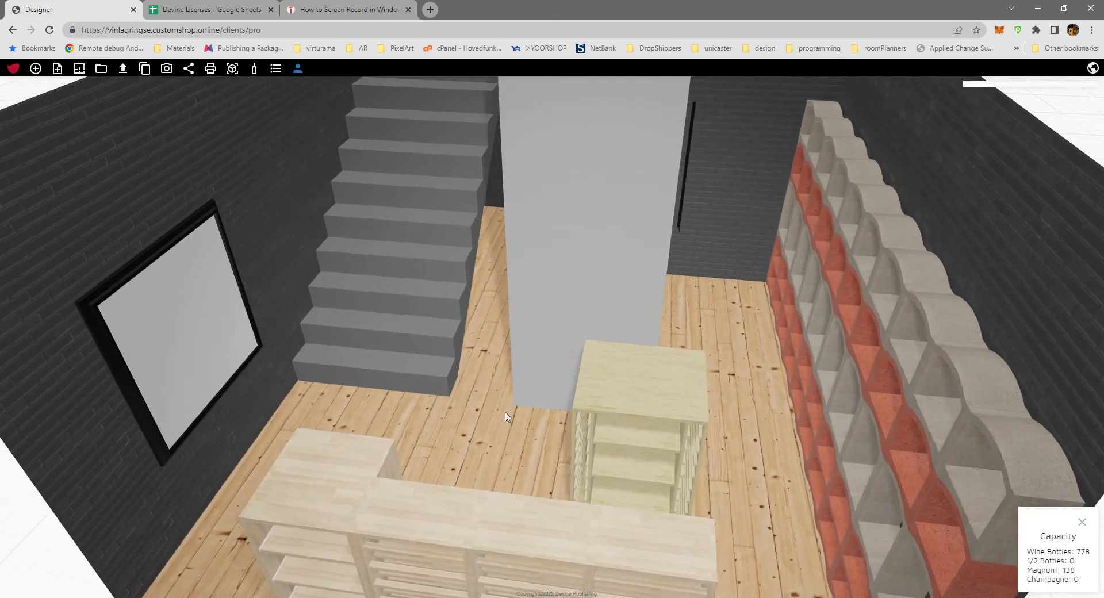
{"action": "left_click_drag", "start_coordinate": [514, 425], "coordinate": [650, 413]}
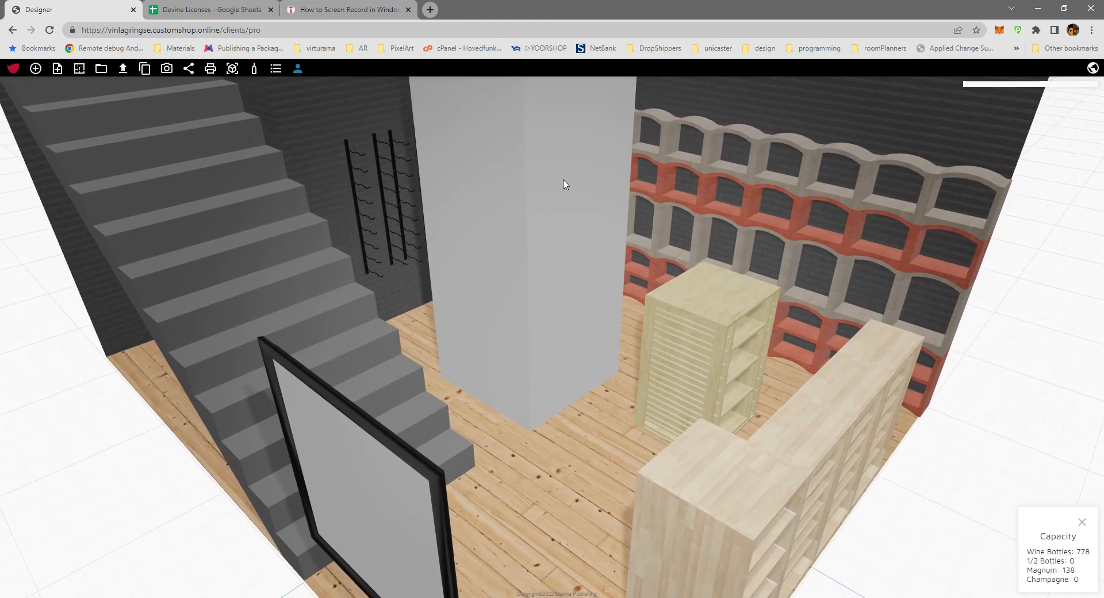
{"action": "scroll", "coordinate": [579, 433], "scroll_direction": "down", "scroll_amount": 5}
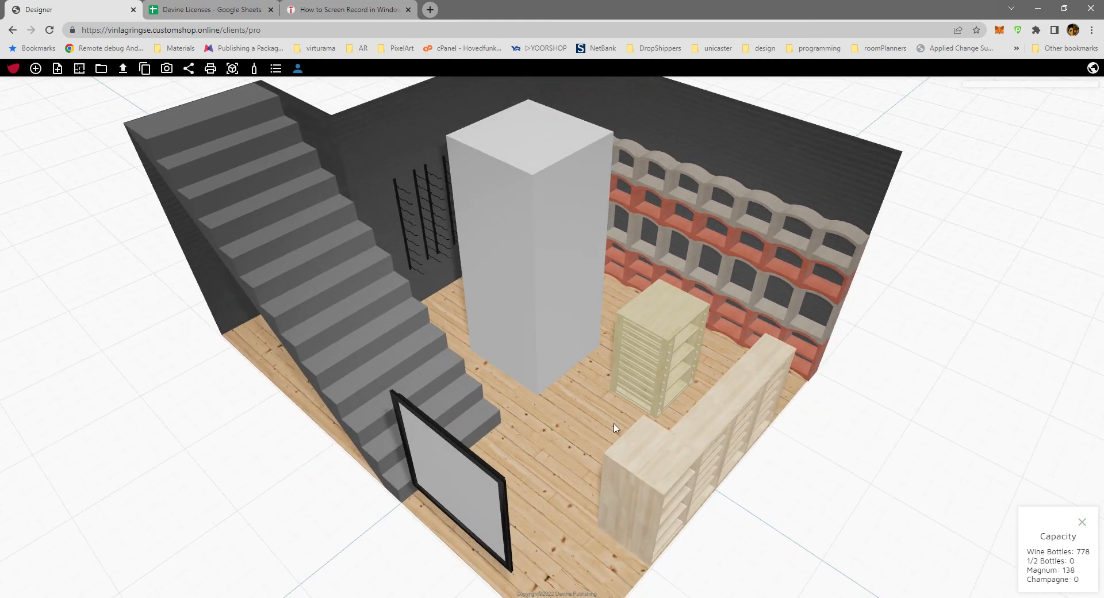